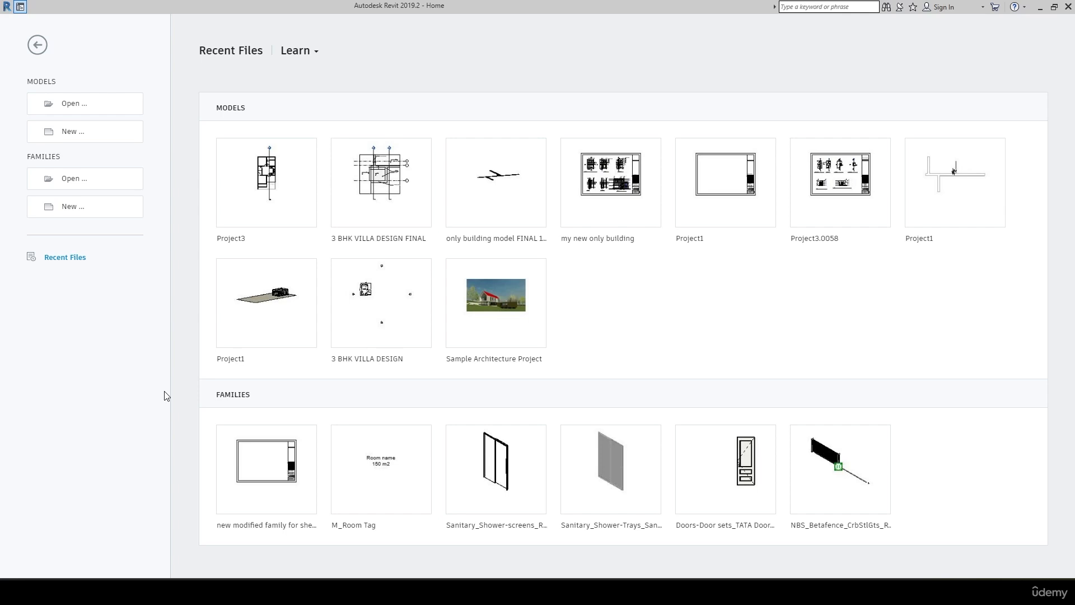
- Create a new project from the Architectural Template
{"action": "left_click", "coordinate": [70, 132]}
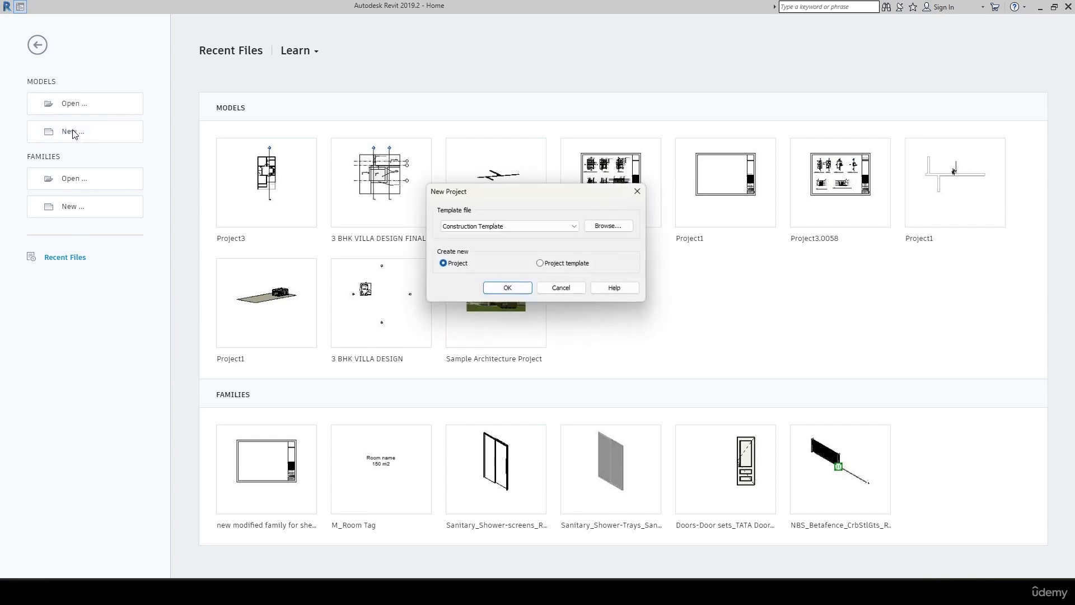
{"action": "left_click", "coordinate": [476, 227]}
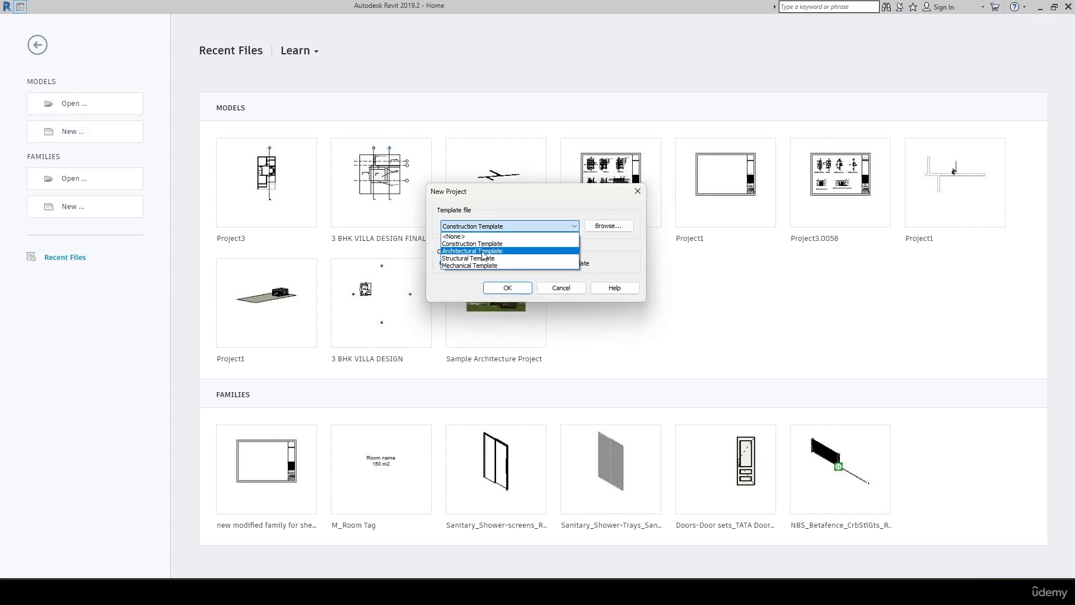
{"action": "left_click", "coordinate": [482, 256]}
{"action": "left_click", "coordinate": [507, 287]}
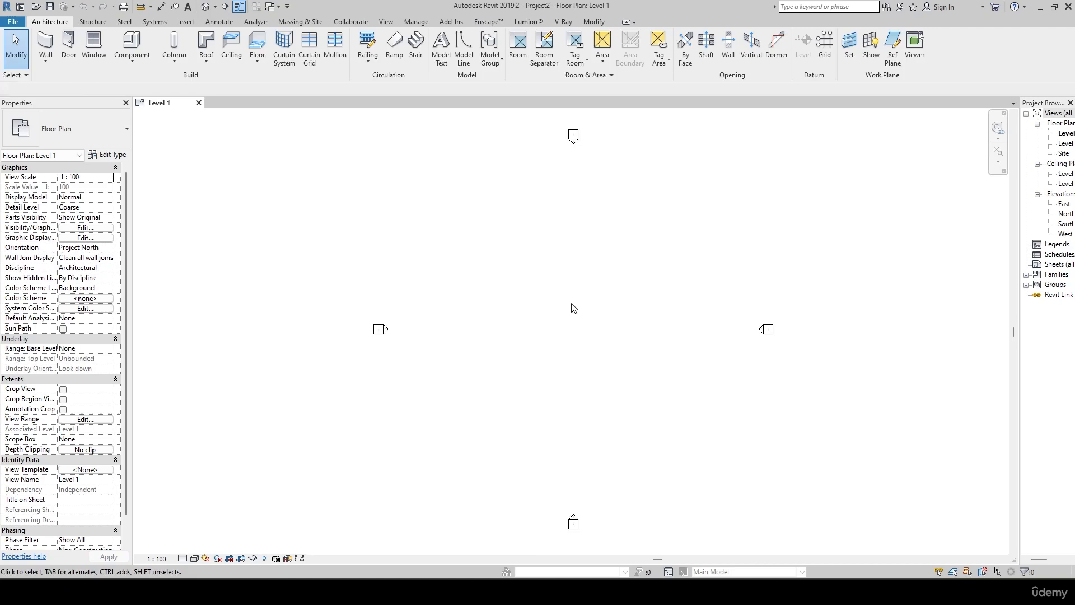
{"action": "middle_click_drag", "start_coordinate": [578, 310], "coordinate": [553, 328]}
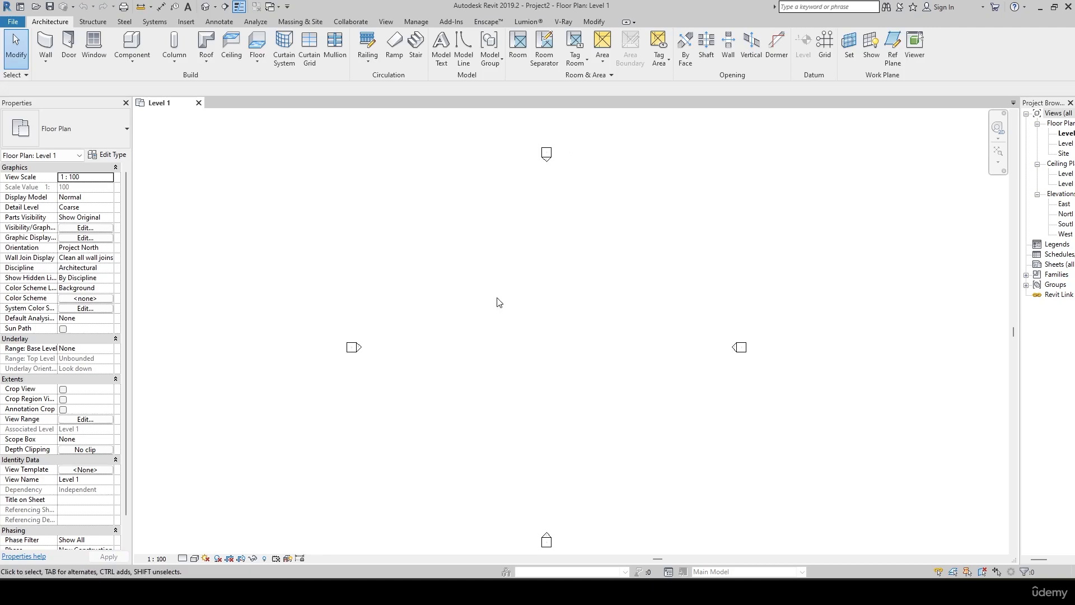
{"action": "left_click", "coordinate": [15, 22]}
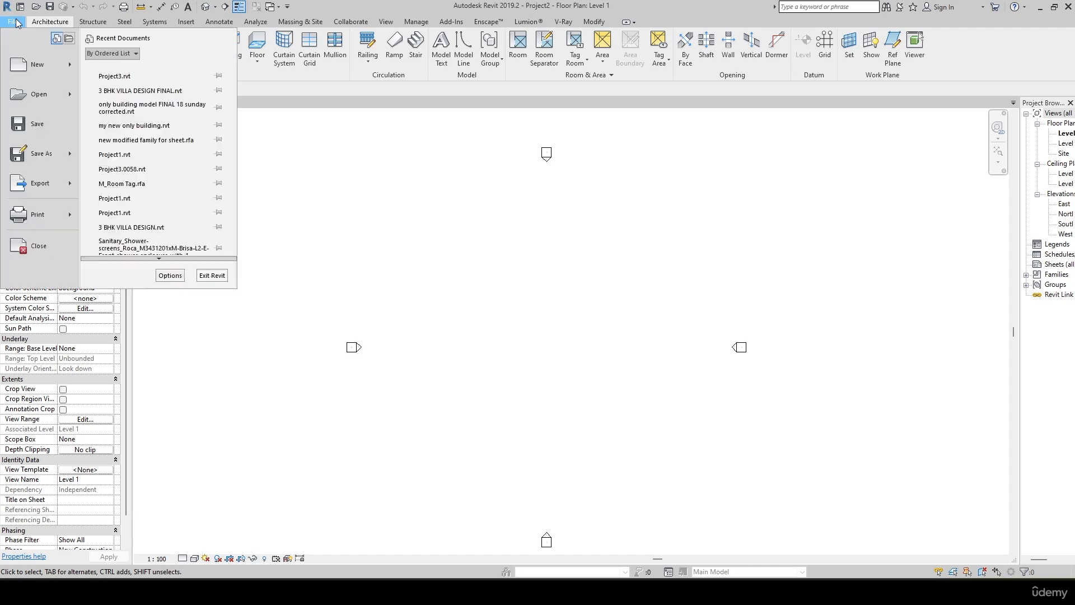
{"action": "left_click", "coordinate": [20, 7]}
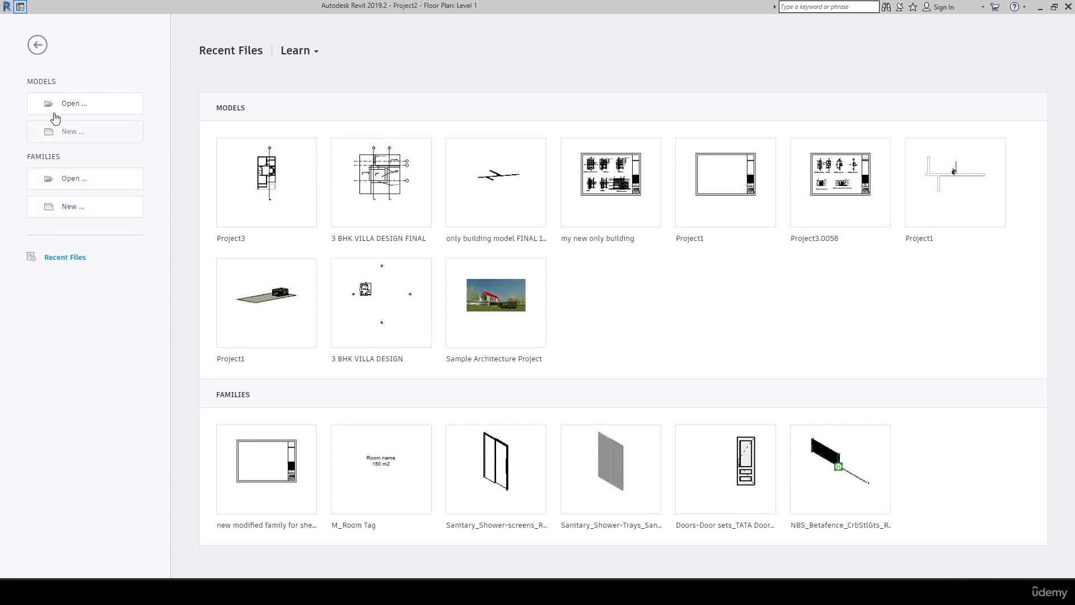
{"action": "left_click", "coordinate": [38, 45]}
{"action": "middle_click_drag", "start_coordinate": [546, 349], "coordinate": [519, 337]}
{"action": "scroll", "coordinate": [537, 337], "scroll_direction": "down", "scroll_amount": 1}
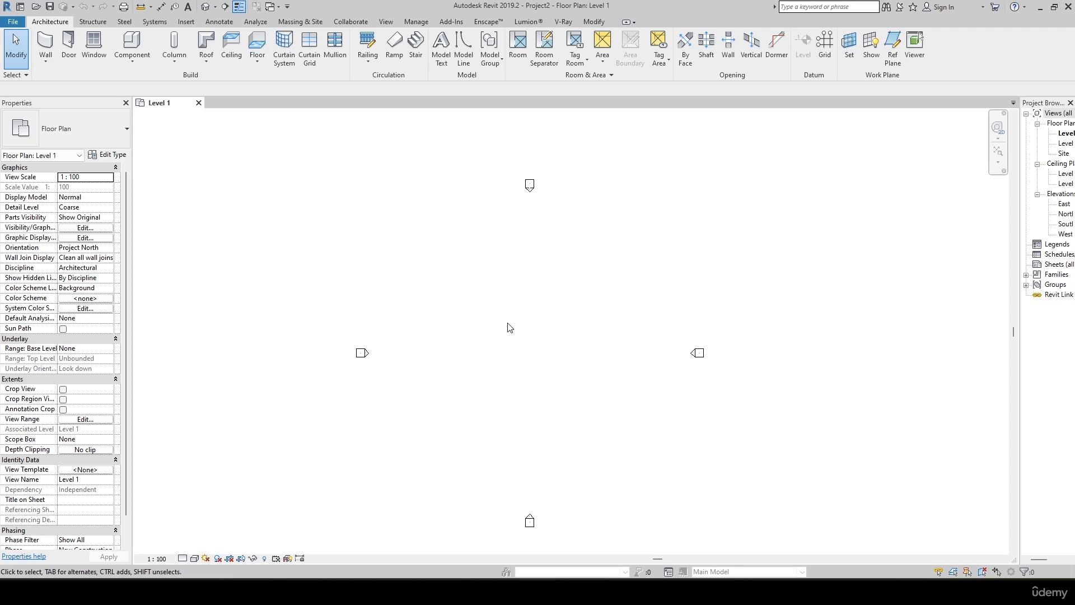
- Start an in-place model component and filter the family category list to Architecture only
{"action": "left_click", "coordinate": [132, 59]}
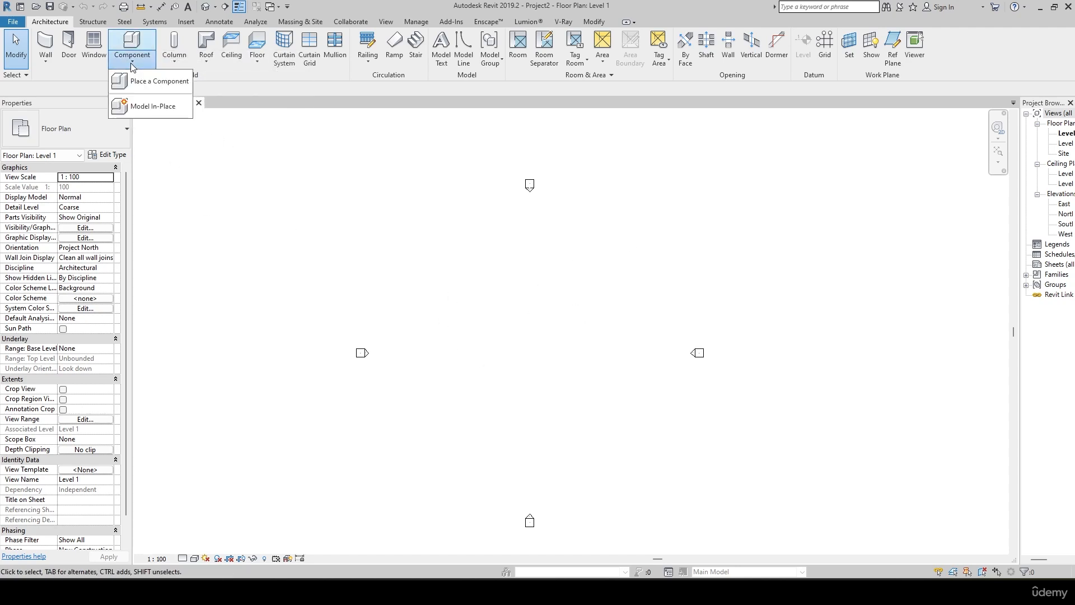
{"action": "left_click", "coordinate": [157, 107]}
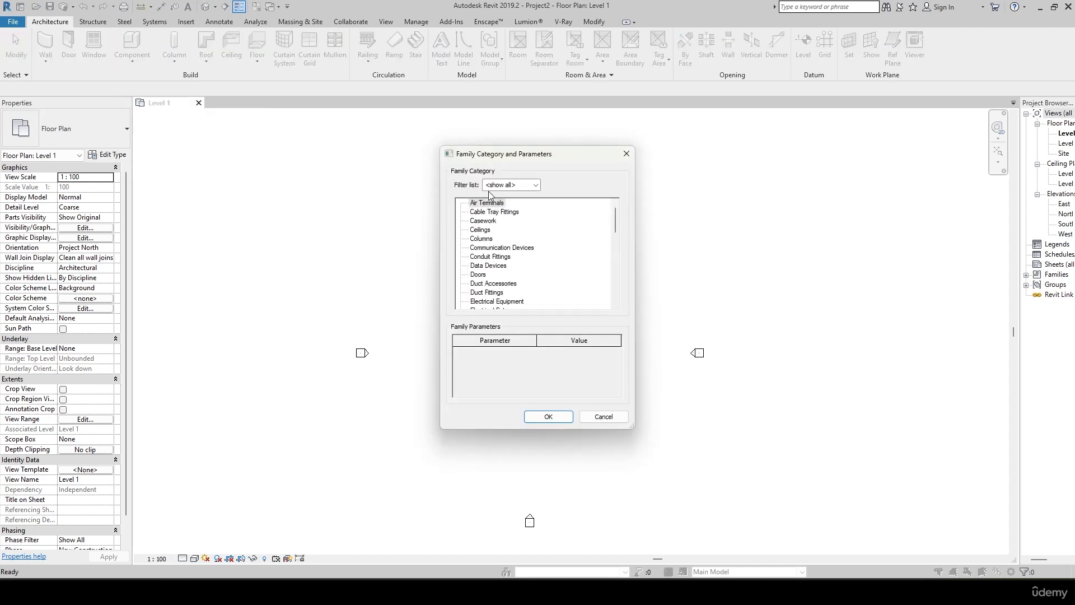
{"action": "left_click", "coordinate": [533, 186]}
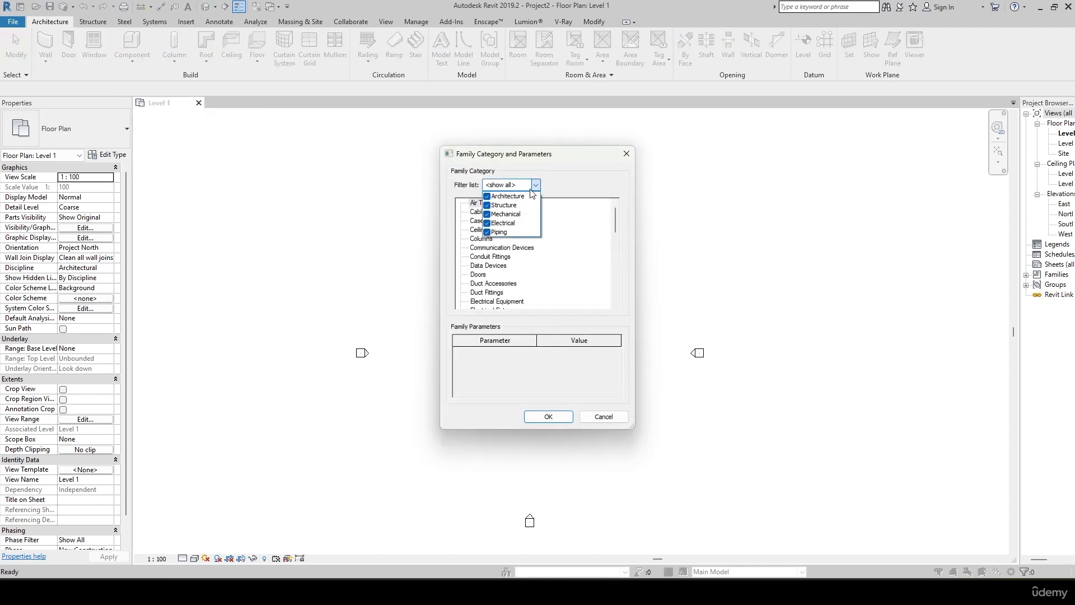
{"action": "left_click", "coordinate": [487, 196]}
{"action": "left_click", "coordinate": [487, 205]}
{"action": "left_click", "coordinate": [486, 213]}
{"action": "left_click", "coordinate": [487, 223]}
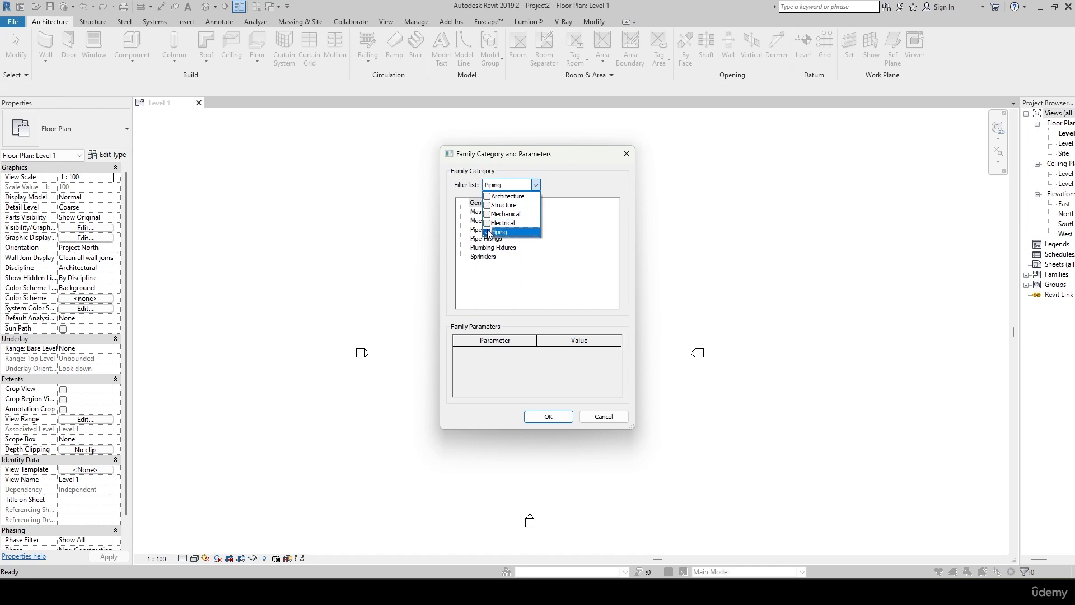
{"action": "left_click", "coordinate": [488, 232]}
{"action": "left_click", "coordinate": [487, 196]}
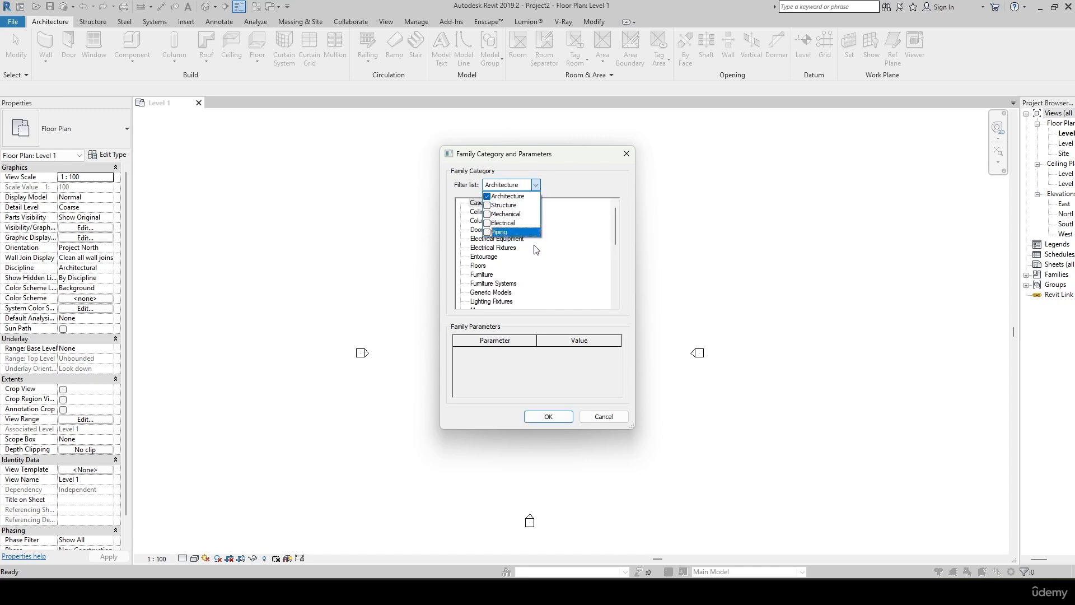
{"action": "left_click", "coordinate": [570, 239]}
- Assign the Generic Models category to the in-place family and accept the name Generic Models 1
{"action": "scroll", "coordinate": [495, 235], "scroll_direction": "down", "scroll_amount": 2}
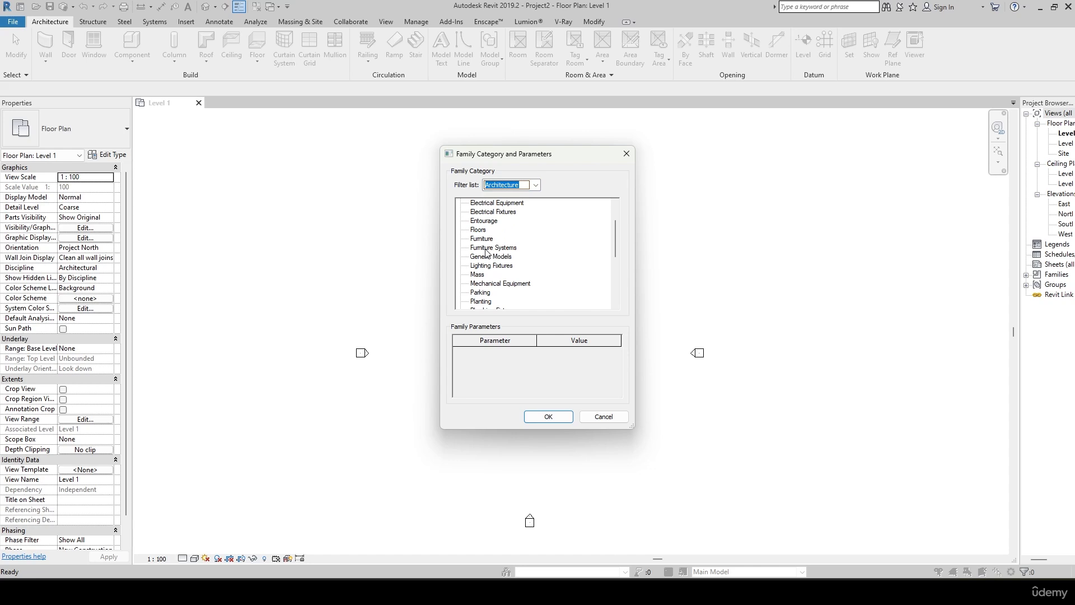
{"action": "scroll", "coordinate": [476, 245], "scroll_direction": "up", "scroll_amount": 2}
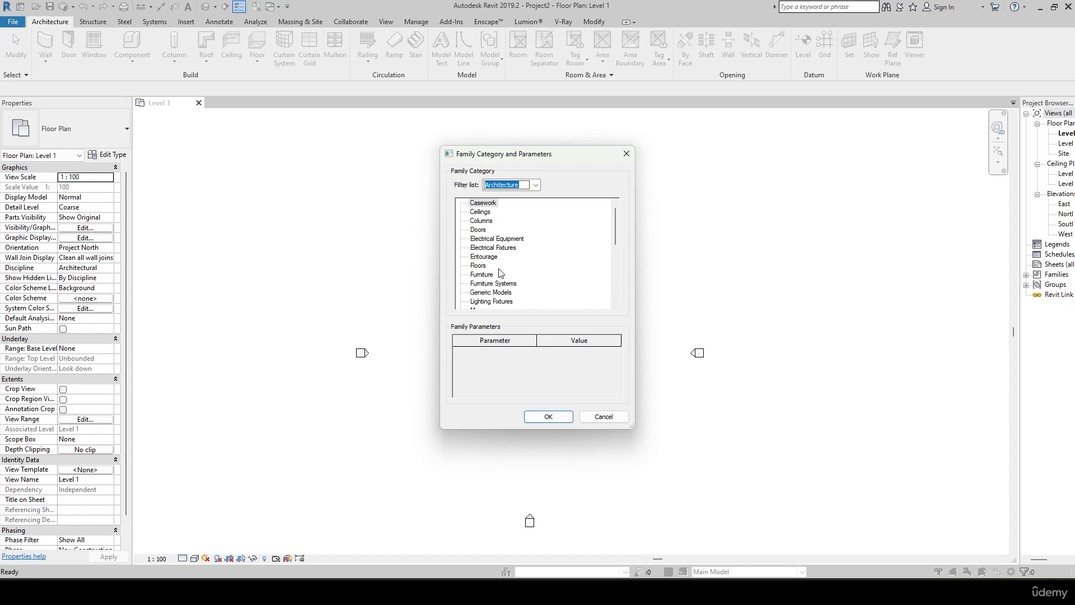
{"action": "scroll", "coordinate": [501, 273], "scroll_direction": "down", "scroll_amount": 3}
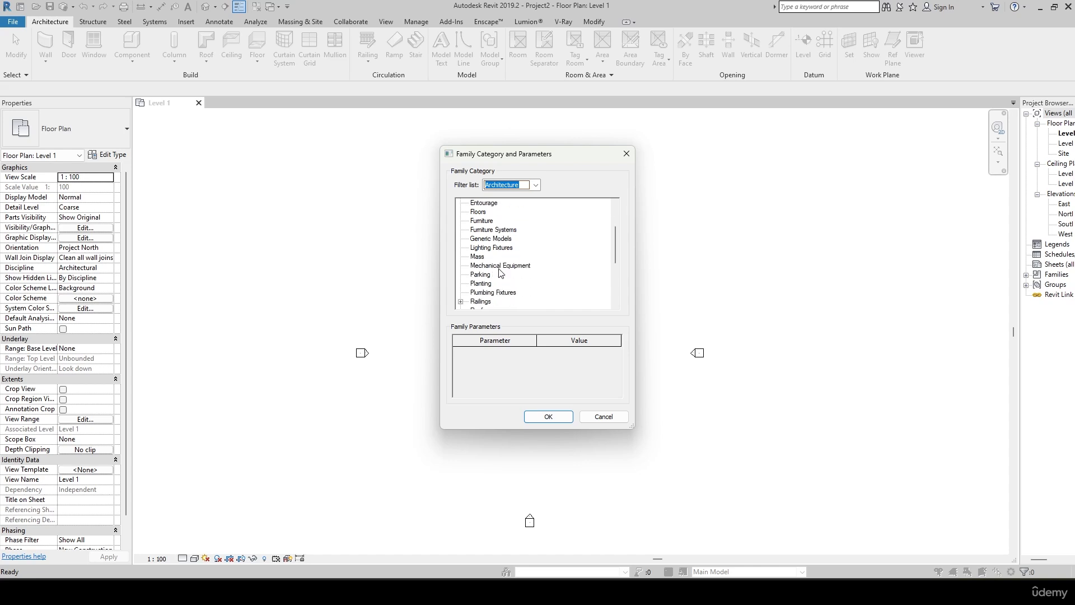
{"action": "scroll", "coordinate": [501, 273], "scroll_direction": "down", "scroll_amount": 1}
{"action": "scroll", "coordinate": [501, 272], "scroll_direction": "up", "scroll_amount": 3}
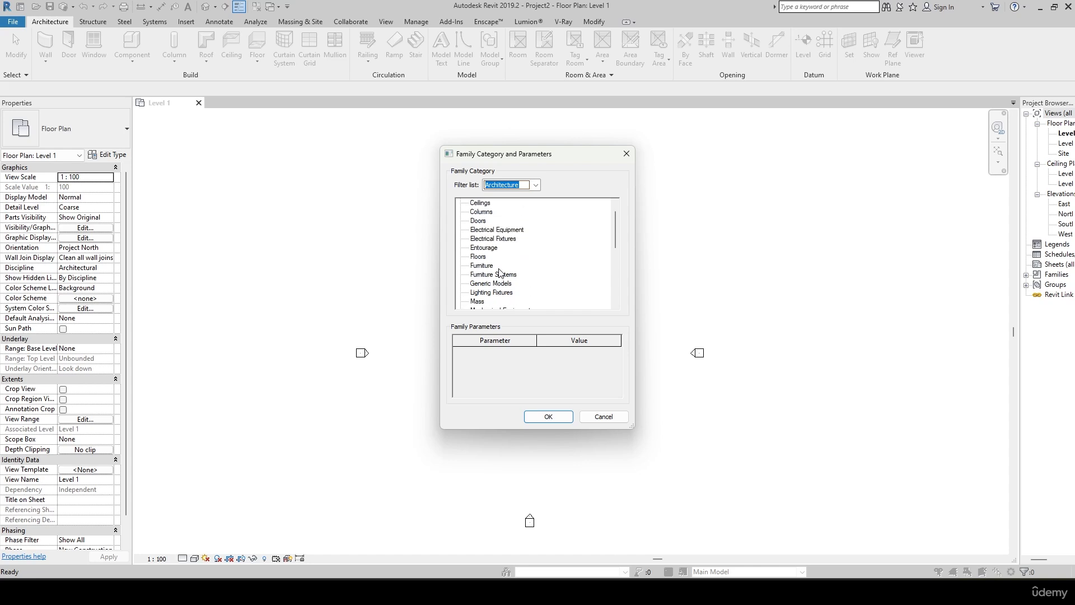
{"action": "left_click", "coordinate": [490, 275]}
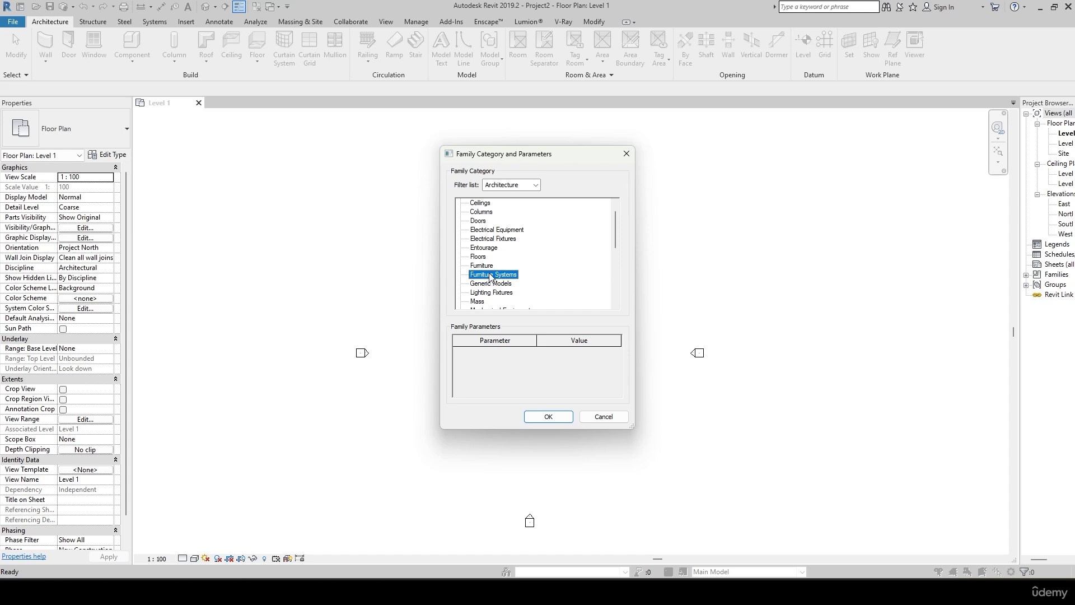
{"action": "key", "text": "Down"}
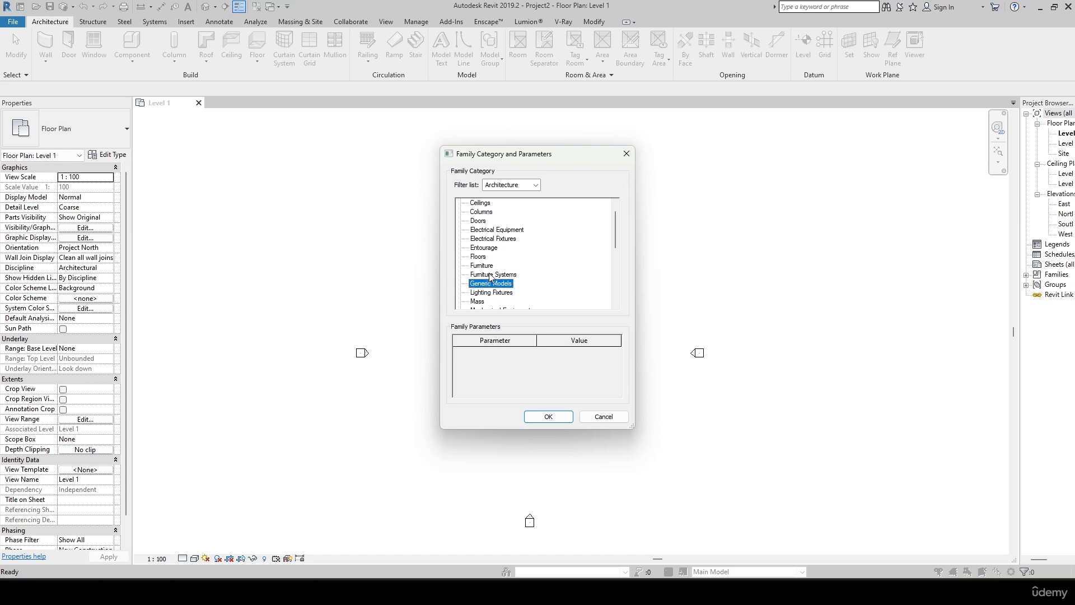
{"action": "left_click", "coordinate": [544, 417]}
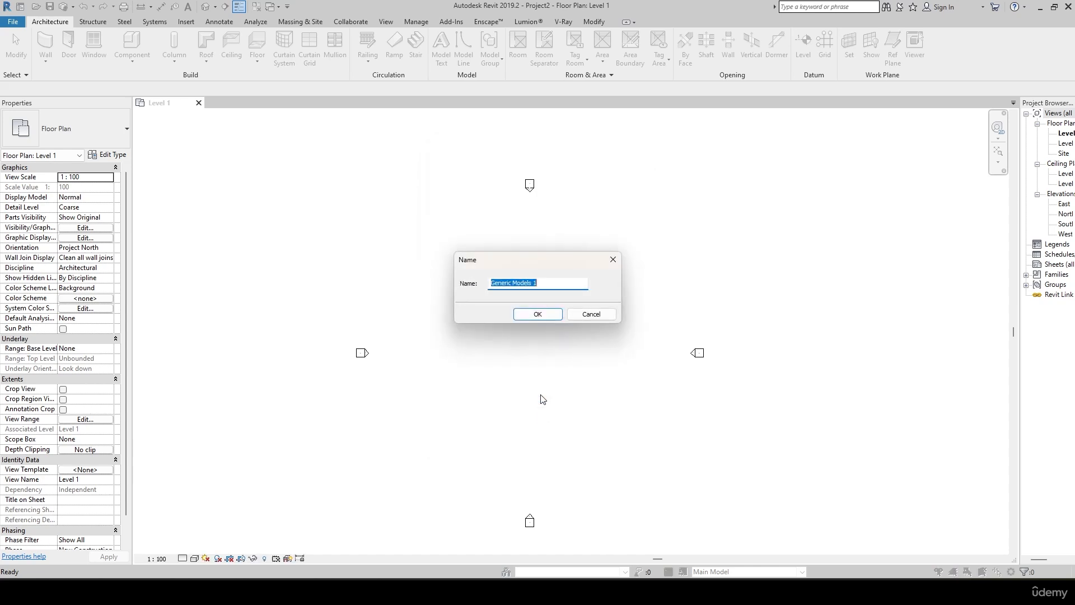
{"action": "left_click", "coordinate": [538, 315]}
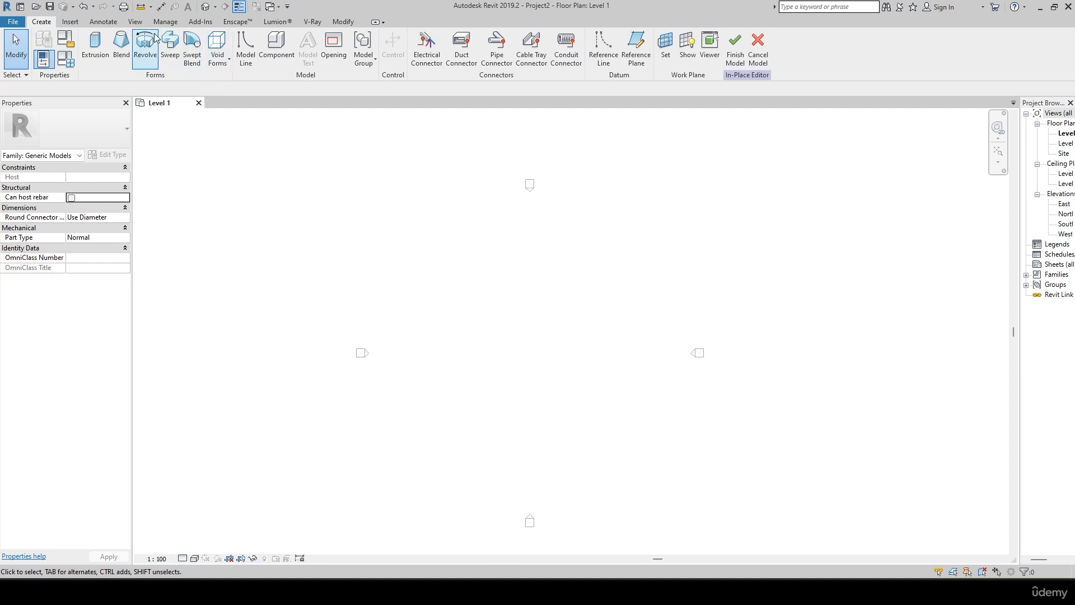
- Create an extrusion on Level 1 from a rectangle about 20000 wide and 17000 high, with a depth of 250
{"action": "middle_click_drag", "start_coordinate": [447, 308], "coordinate": [454, 311]}
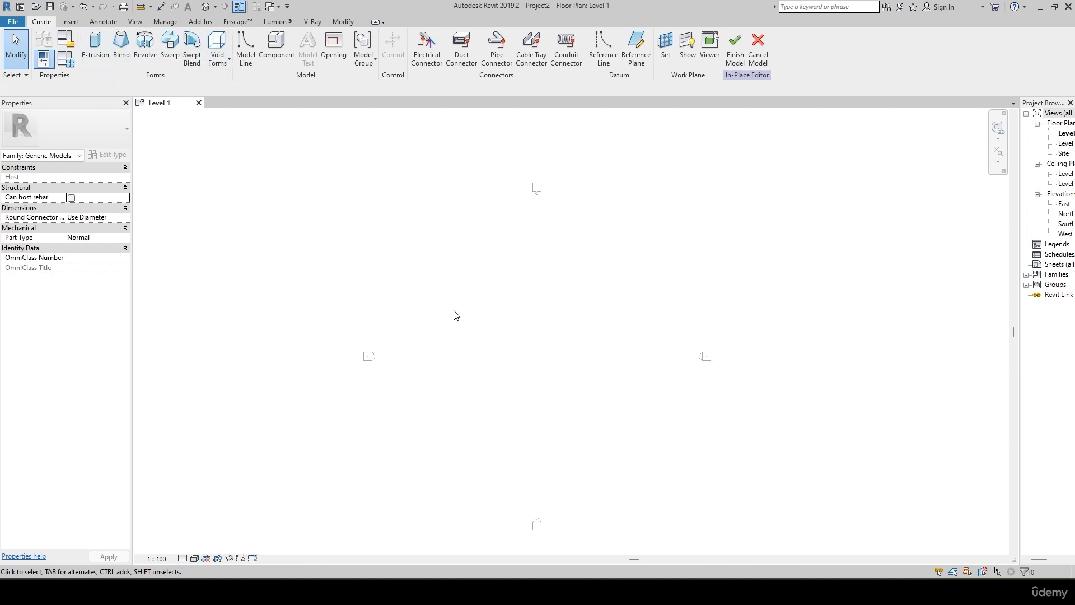
{"action": "left_click", "coordinate": [96, 43]}
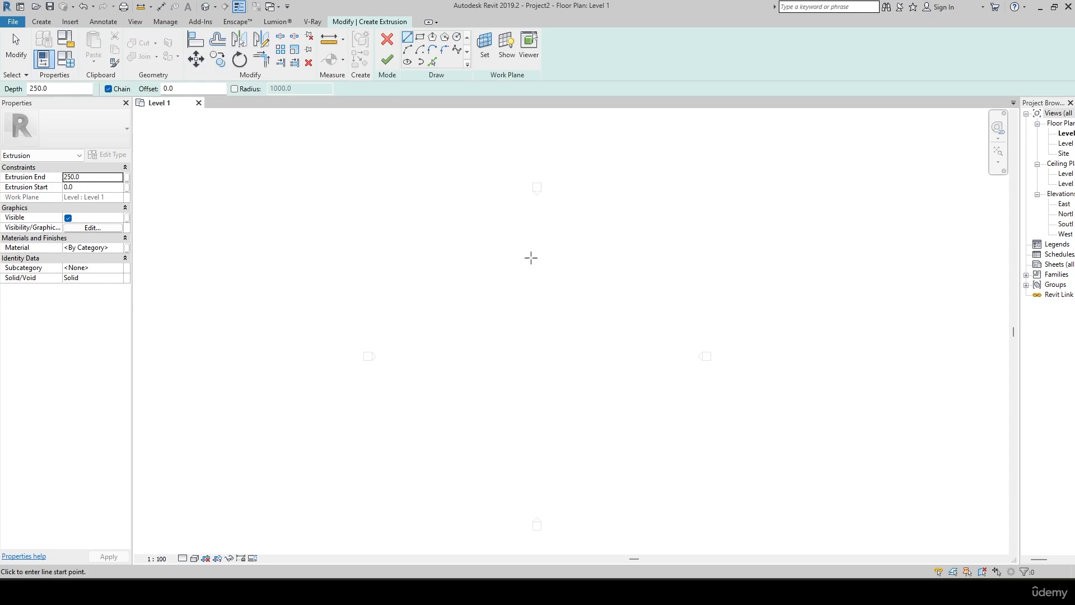
{"action": "scroll", "coordinate": [465, 322], "scroll_direction": "down", "scroll_amount": 2}
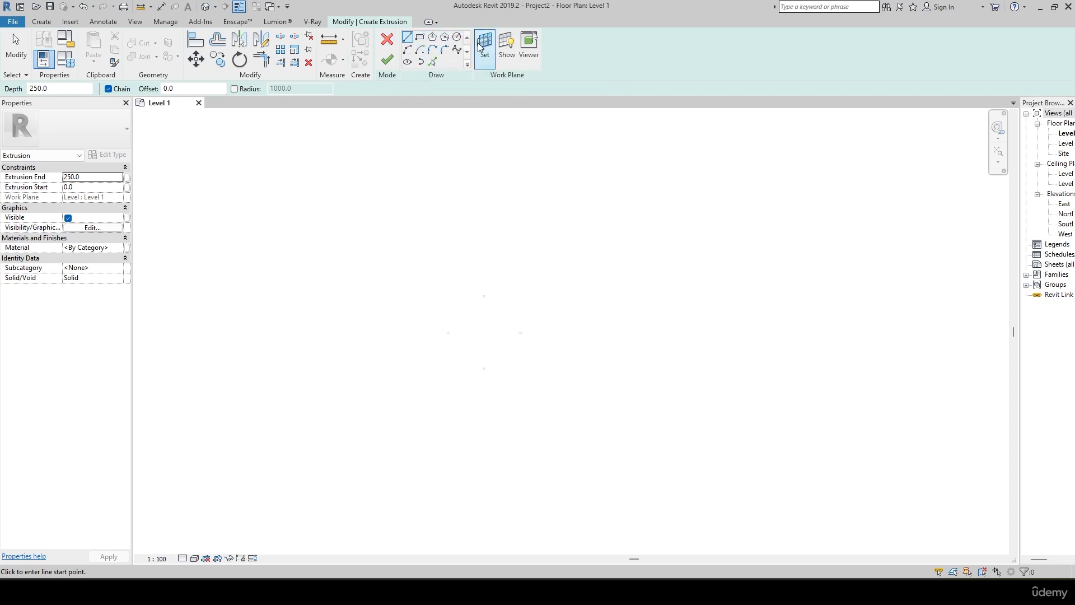
{"action": "left_click", "coordinate": [421, 39]}
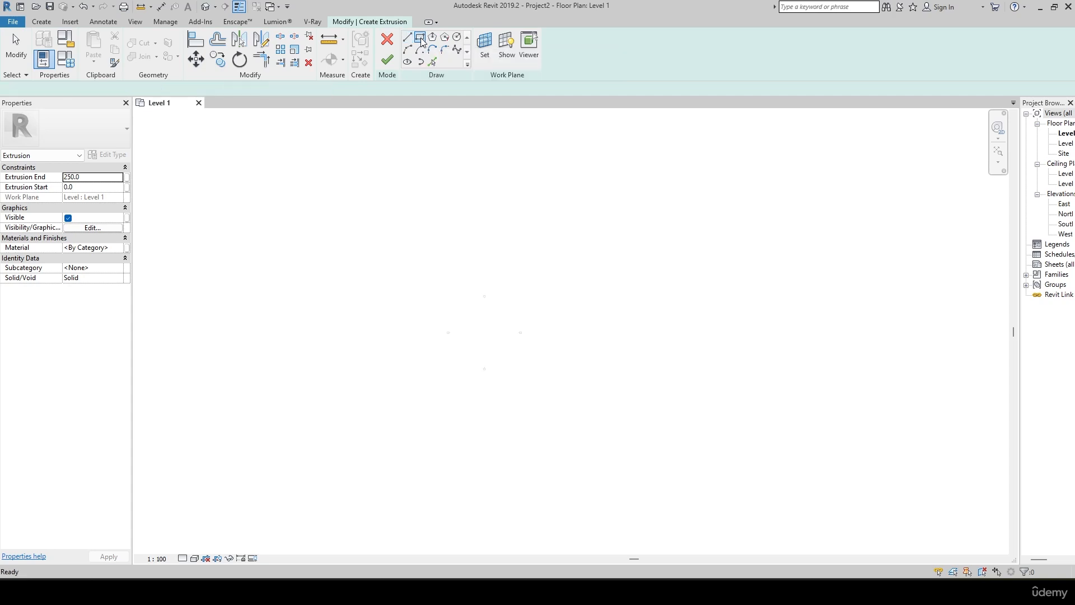
{"action": "left_click", "coordinate": [446, 268]}
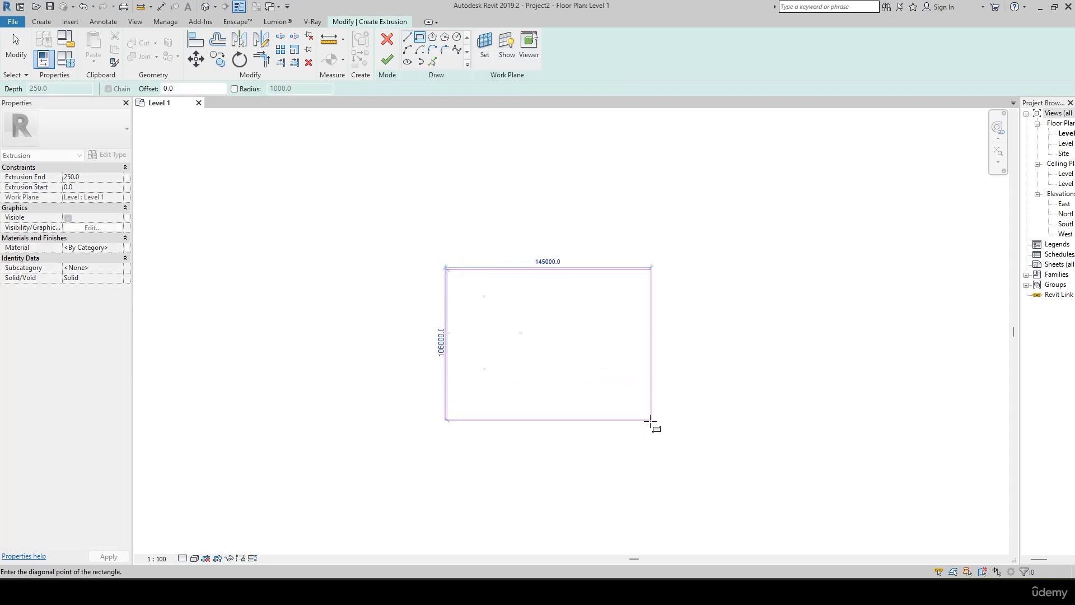
{"action": "scroll", "coordinate": [567, 371], "scroll_direction": "up", "scroll_amount": 3}
{"action": "middle_click_drag", "start_coordinate": [563, 373], "coordinate": [672, 501]}
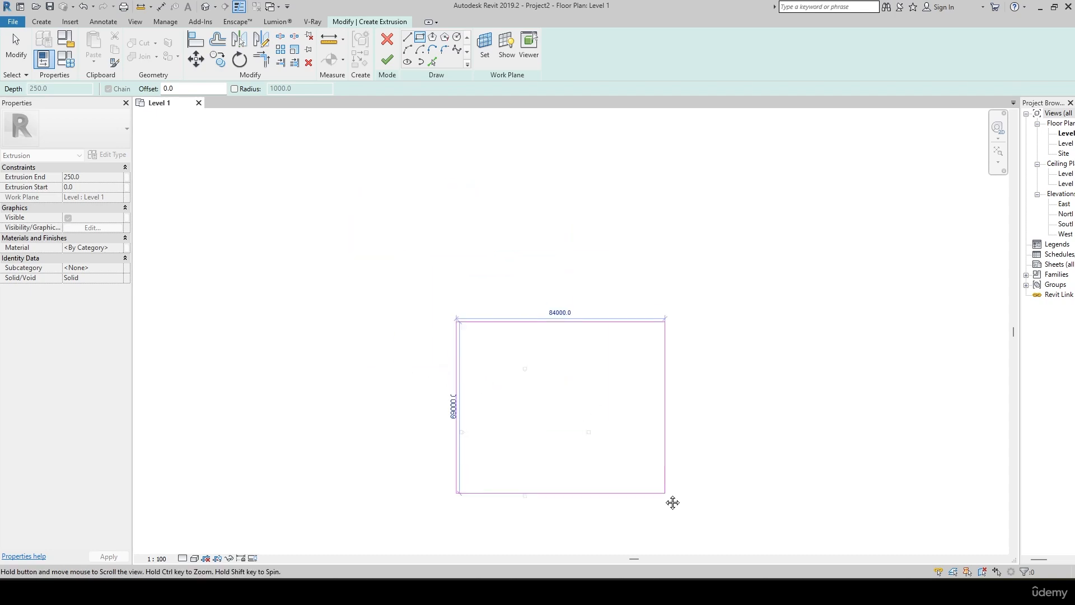
{"action": "scroll", "coordinate": [604, 415], "scroll_direction": "up", "scroll_amount": 3}
{"action": "middle_click_drag", "start_coordinate": [501, 366], "coordinate": [632, 393]}
{"action": "scroll", "coordinate": [598, 377], "scroll_direction": "up", "scroll_amount": 2}
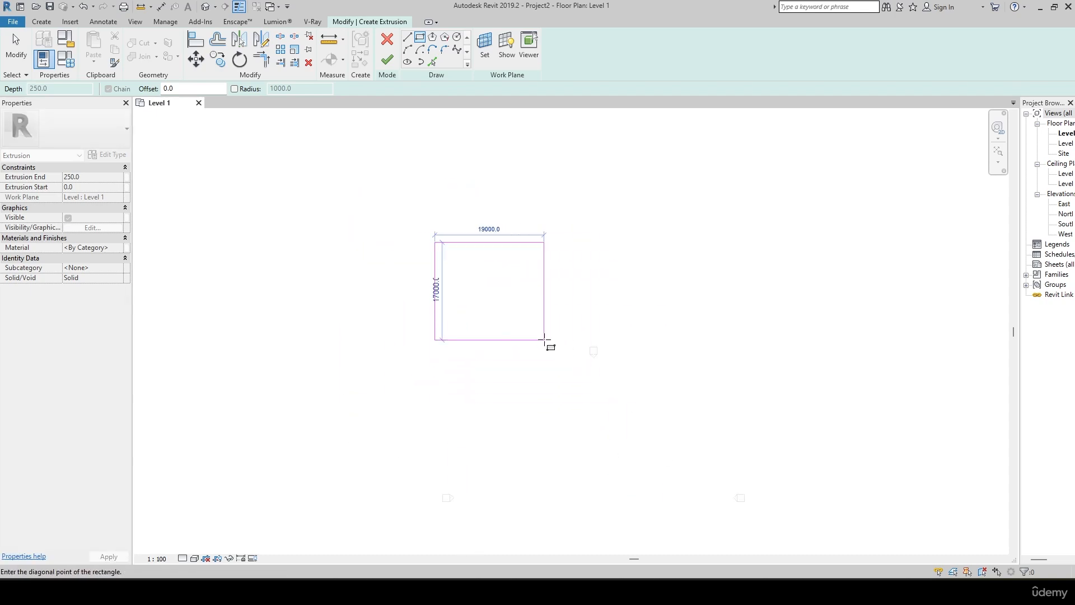
{"action": "left_click", "coordinate": [549, 340]}
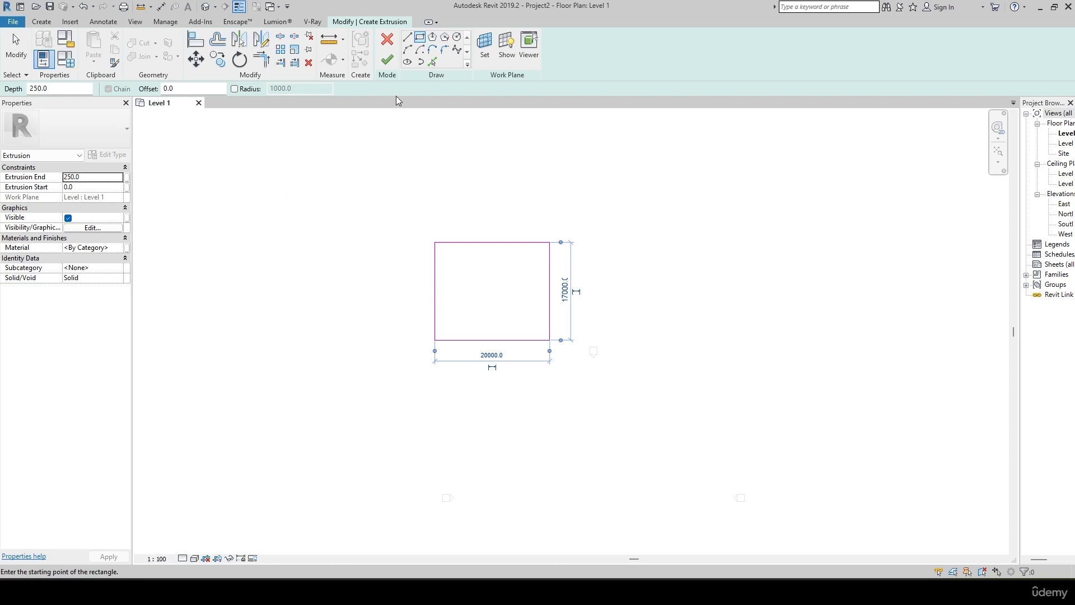
{"action": "left_click", "coordinate": [387, 60]}
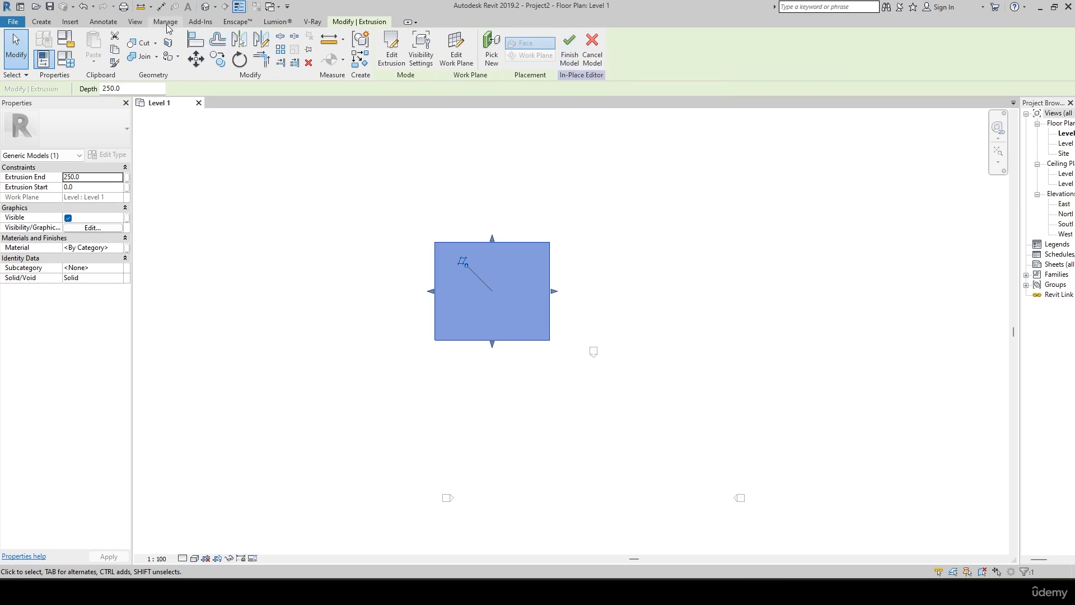
- Show the extruded slab in the default 3D view with Fine detail level and a filled-surface visual style
{"action": "left_click", "coordinate": [205, 10]}
{"action": "scroll", "coordinate": [566, 329], "scroll_direction": "down", "scroll_amount": 3}
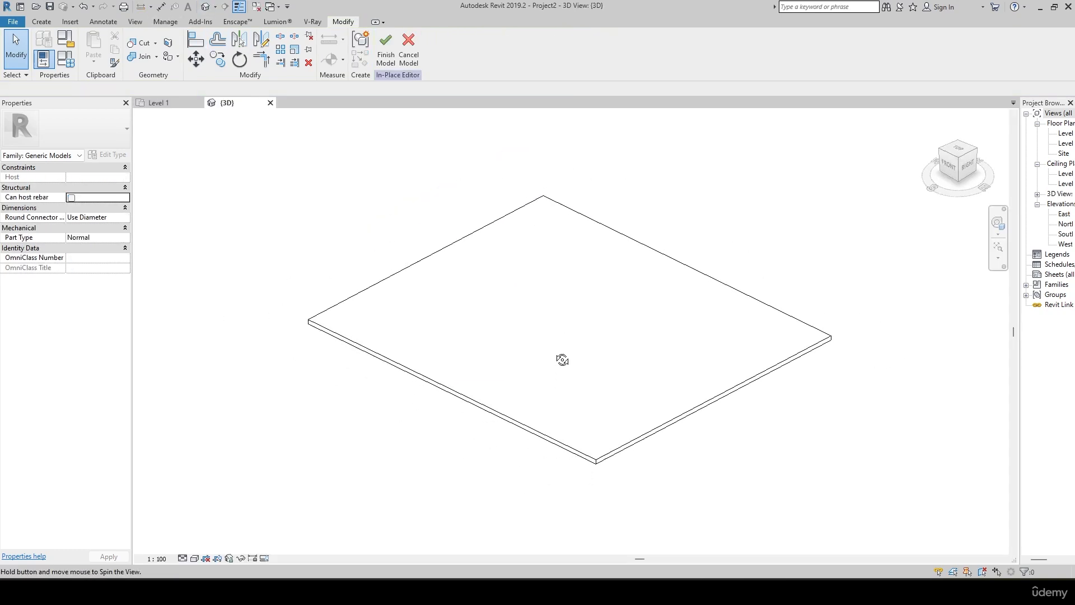
{"action": "middle_click_drag", "start_coordinate": [629, 360], "coordinate": [508, 394], "text": "shift"}
{"action": "left_click", "coordinate": [182, 558]}
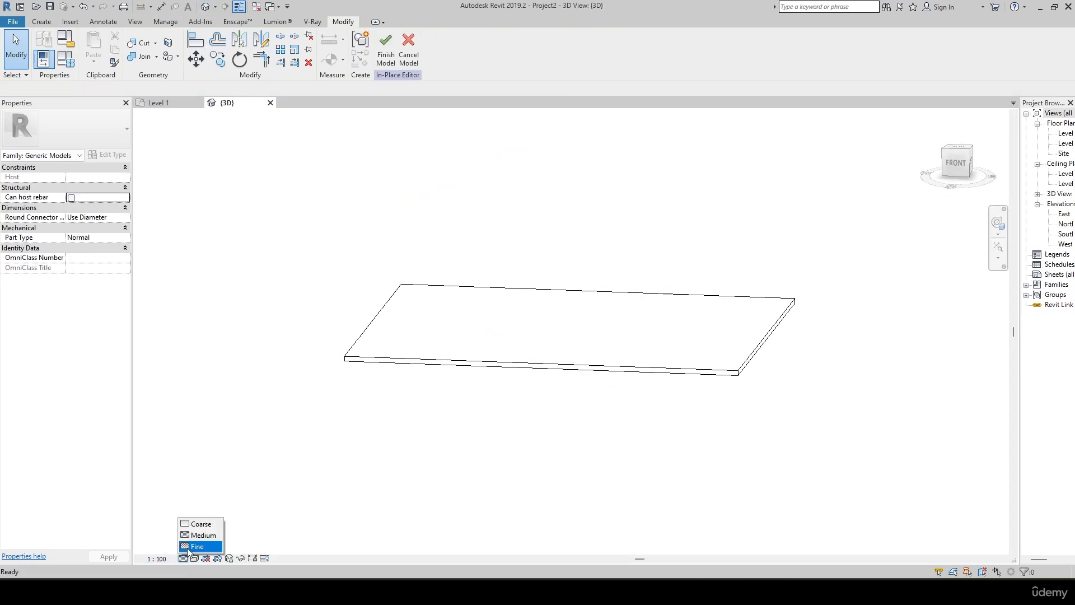
{"action": "left_click", "coordinate": [195, 558]}
{"action": "left_click", "coordinate": [194, 558]}
{"action": "left_click", "coordinate": [214, 534]}
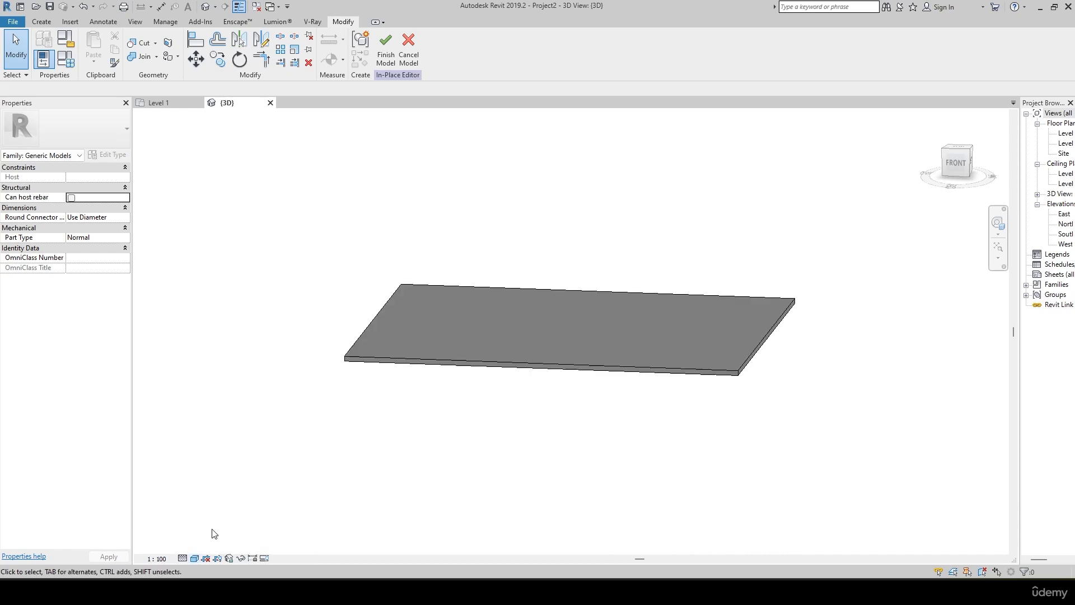
- View the slab from the front in 3D, and open the East elevation from a widened Project Browser
{"action": "middle_click_drag", "start_coordinate": [481, 451], "coordinate": [372, 456], "text": "shift"}
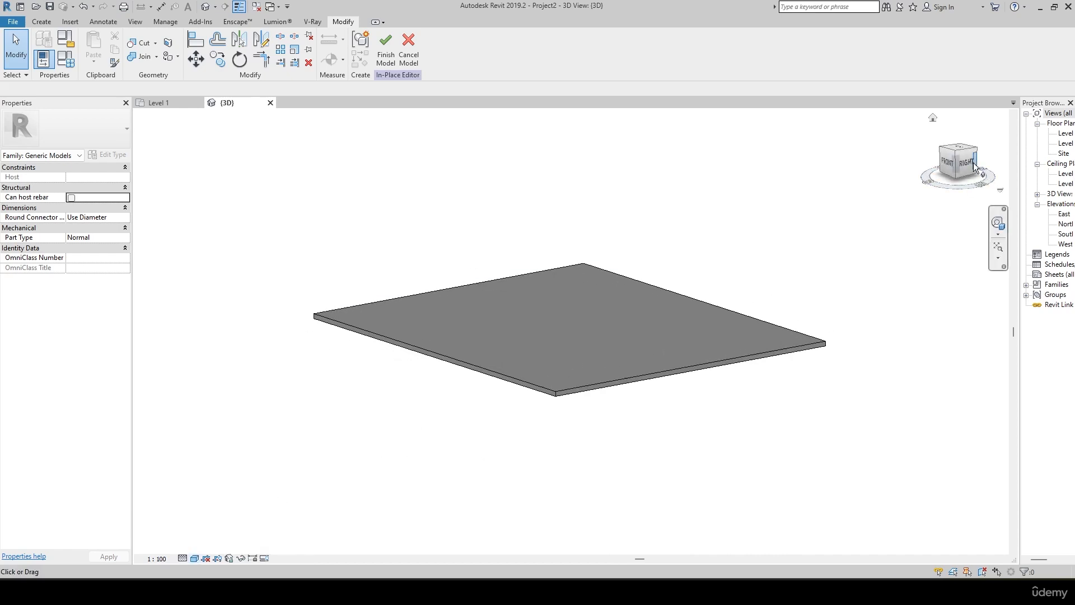
{"action": "left_click", "coordinate": [945, 162]}
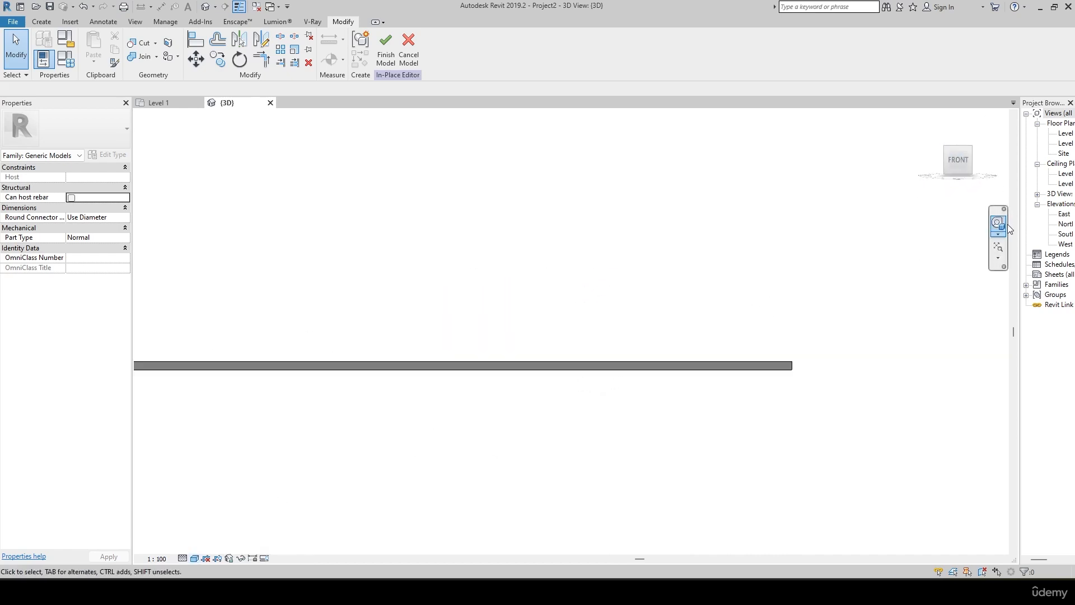
{"action": "left_click_drag", "start_coordinate": [1022, 217], "coordinate": [1003, 218]}
{"action": "left_click", "coordinate": [1050, 217]}
{"action": "double_click", "coordinate": [1050, 216]}
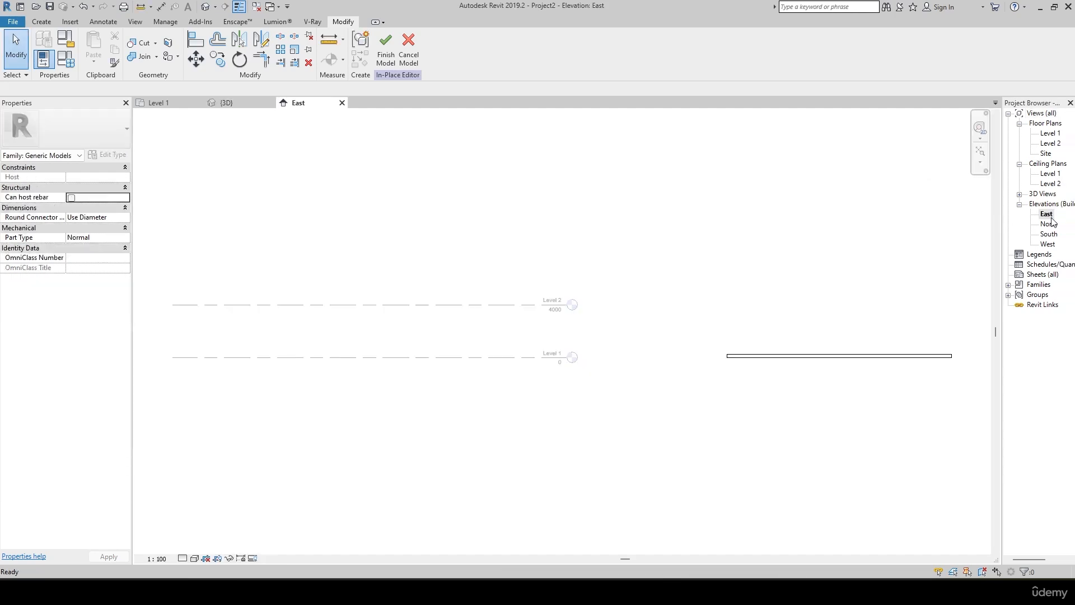
- In the East elevation, move the extruded slab sideways until it lies on the Level 1 line between the level lines' ends
{"action": "left_click_drag", "start_coordinate": [672, 311], "coordinate": [916, 384]}
{"action": "key", "text": "Left"}
{"action": "key", "text": "Left"}
{"action": "key", "text": "Left"}
{"action": "key", "text": "Left"}
{"action": "key", "text": "Left"}
{"action": "key", "text": "Left"}
{"action": "key", "text": "Left"}
{"action": "key", "text": "Left"}
{"action": "key", "text": "Left"}
{"action": "key", "text": "Left"}
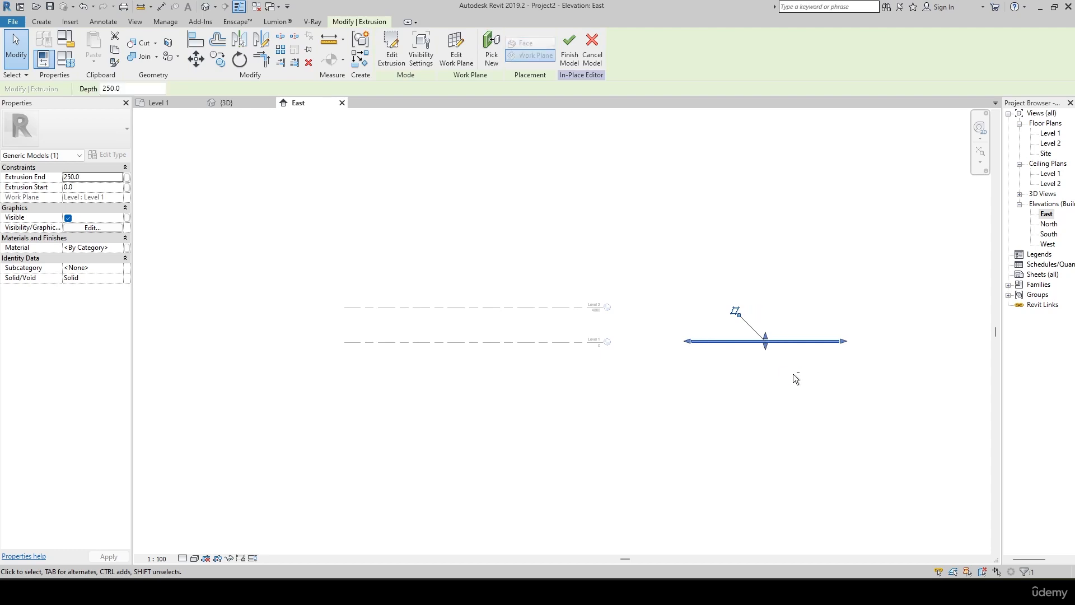
{"action": "key", "text": "Left"}
{"action": "key", "text": "Left"}
{"action": "key", "text": "Left"}
{"action": "key", "text": "Left"}
{"action": "key", "text": "Left"}
{"action": "key", "text": "Left"}
{"action": "key", "text": "Left"}
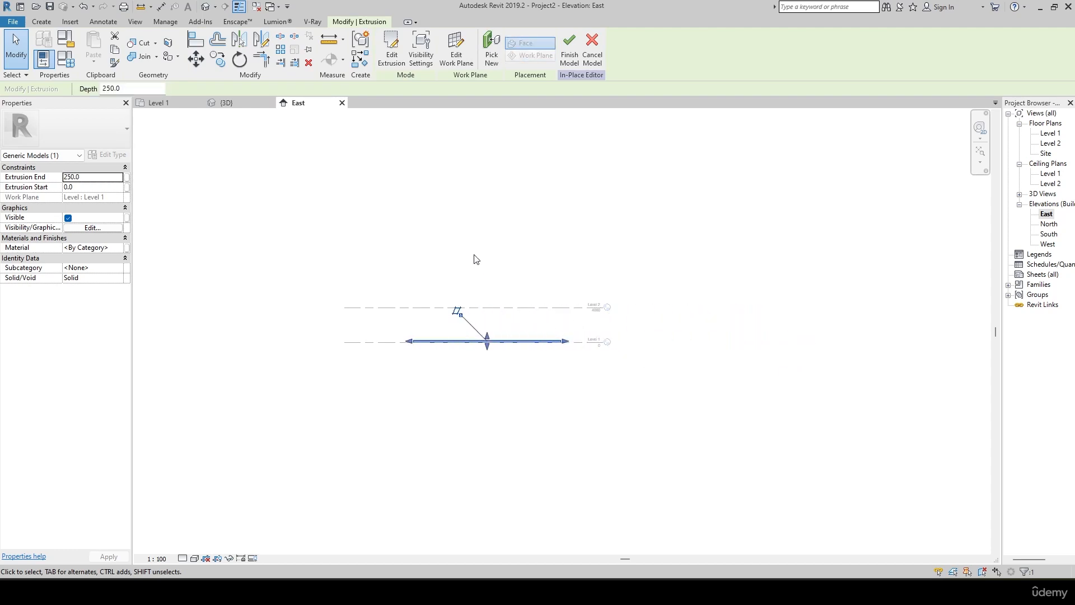
- Stretch the top face of the slab upward to an extrusion end of about 784
{"action": "scroll", "coordinate": [482, 252], "scroll_direction": "up", "scroll_amount": 6}
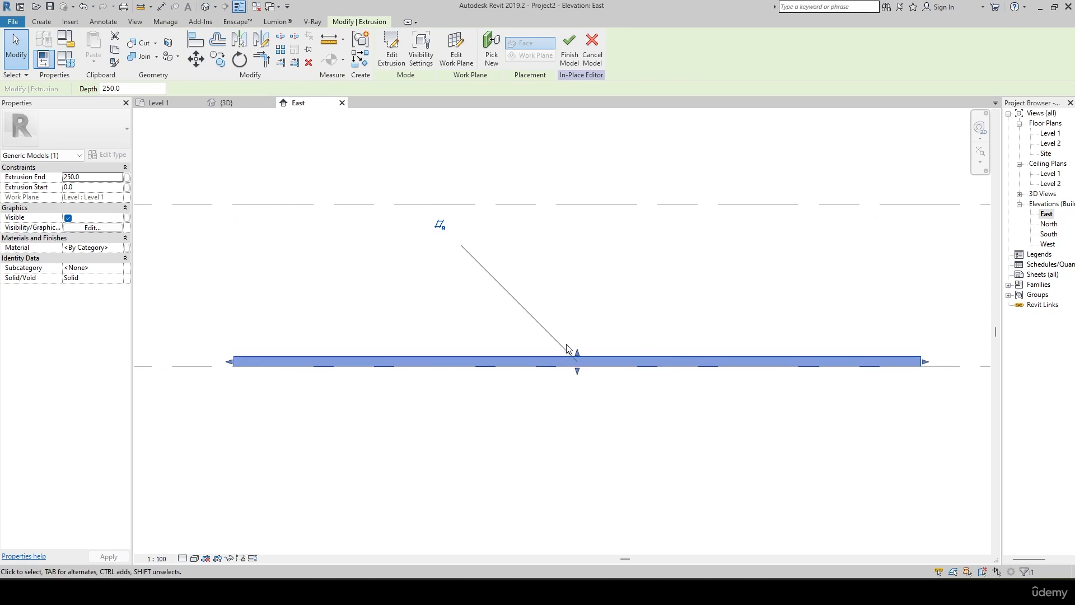
{"action": "mouse_move", "coordinate": [577, 353]}
{"action": "left_mouse_down"}
{"action": "mouse_move", "coordinate": [577, 317]}
{"action": "mouse_move", "coordinate": [578, 335]}
{"action": "left_mouse_up"}
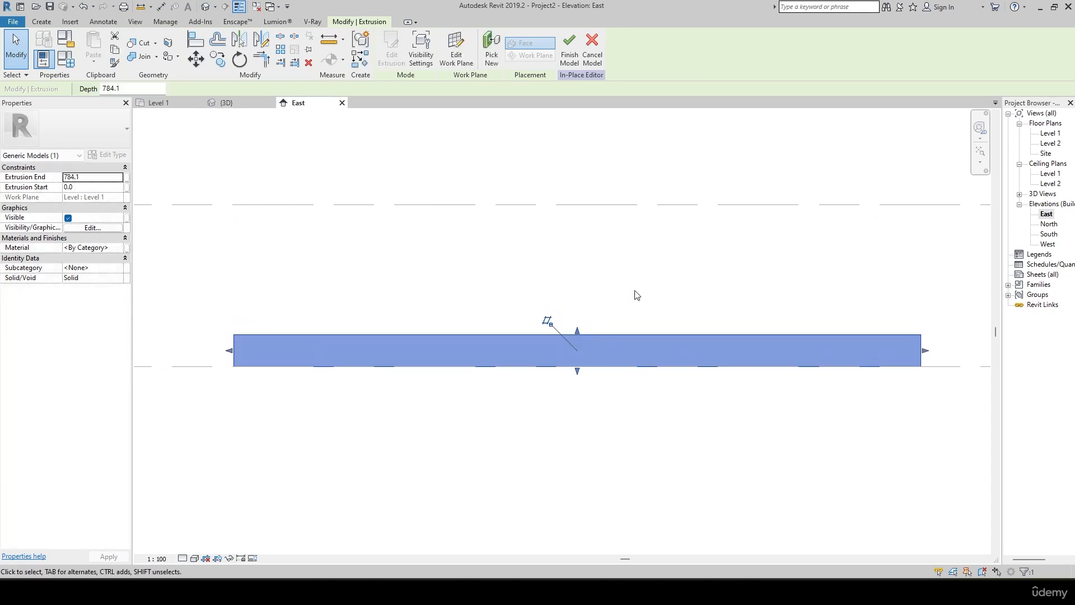
{"action": "scroll", "coordinate": [637, 291], "scroll_direction": "down", "scroll_amount": 1}
{"action": "middle_click_drag", "start_coordinate": [715, 221], "coordinate": [704, 324]}
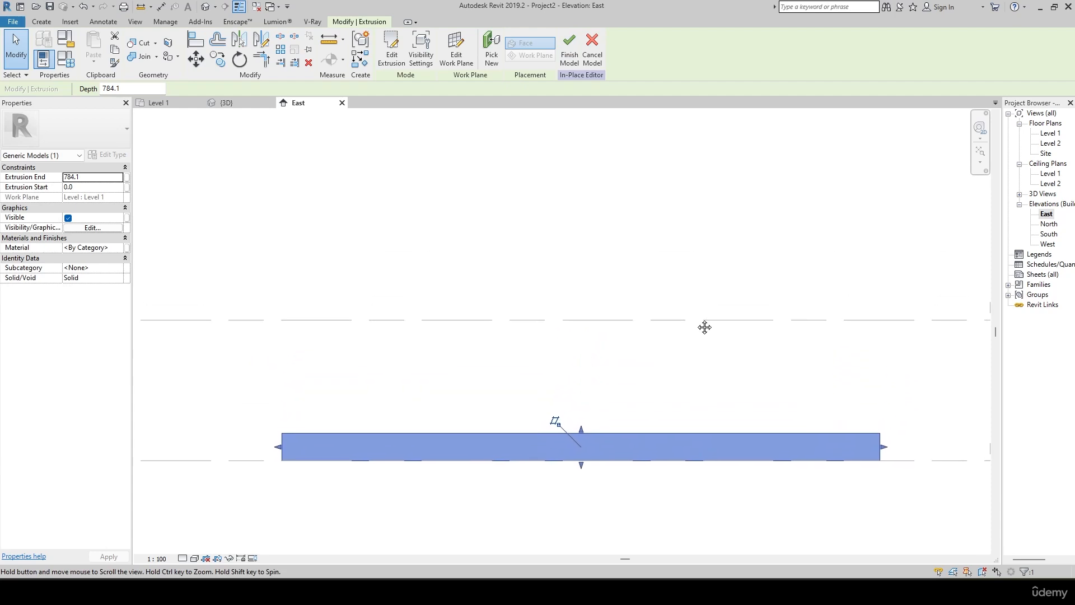
- Inspect the thickened slab in the 3D view and look at it from the top
{"action": "left_click", "coordinate": [227, 104]}
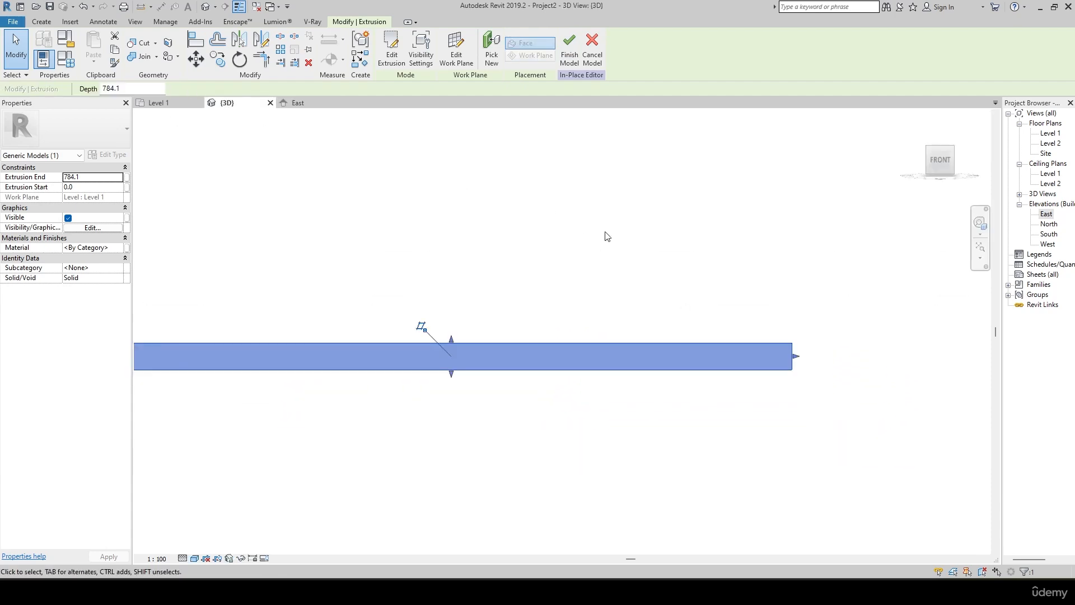
{"action": "middle_click_drag", "start_coordinate": [607, 235], "coordinate": [424, 448], "text": "shift"}
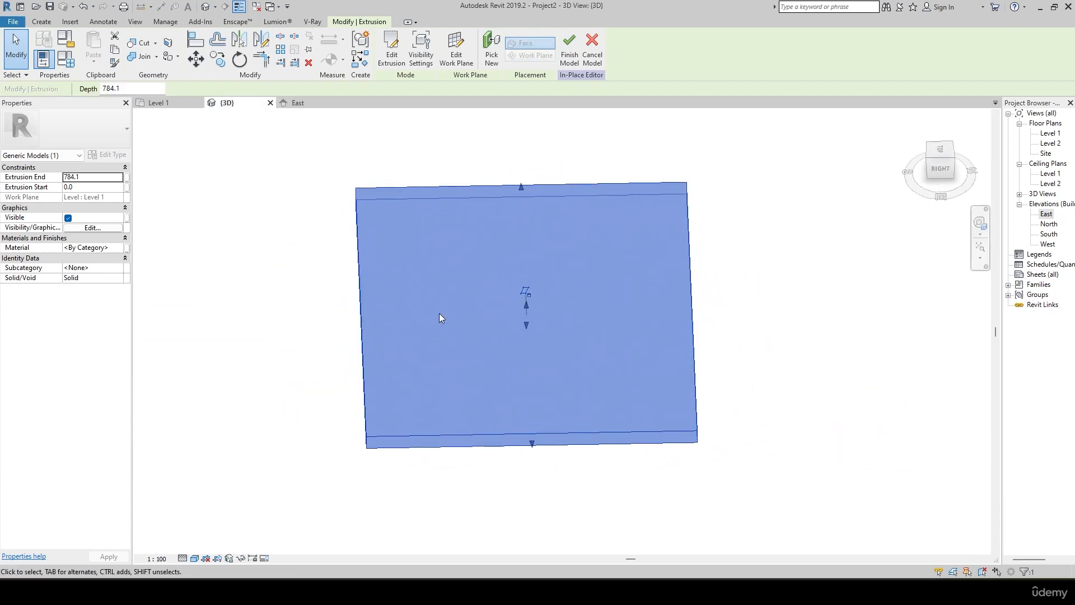
{"action": "left_click", "coordinate": [944, 149]}
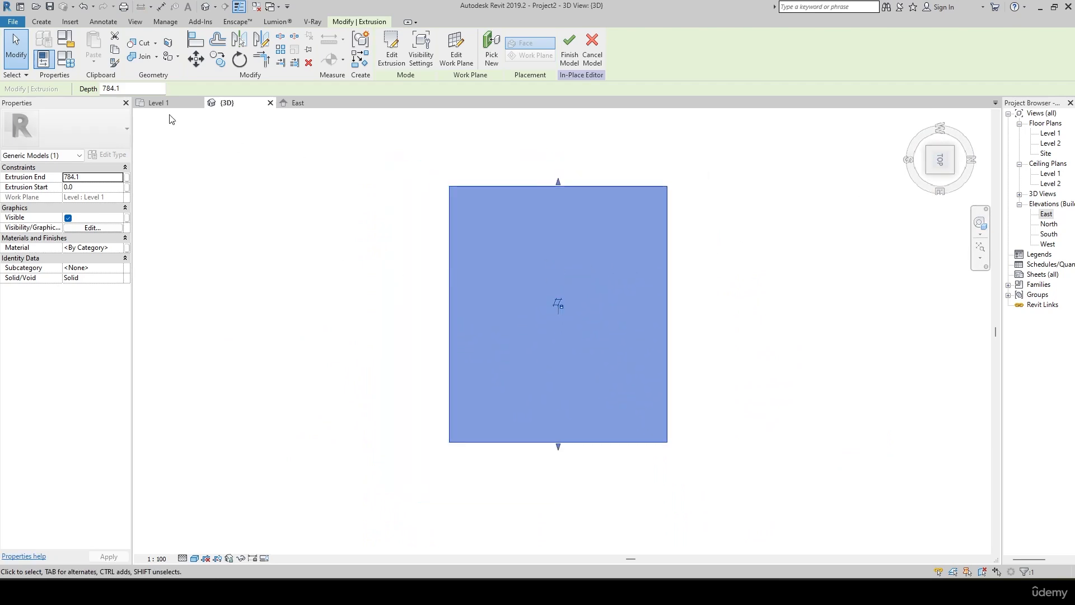
- Start a solid Blend and sketch a six-sided polygon beside the slab as its base boundary, working in the top 3D view
{"action": "left_click", "coordinate": [44, 22]}
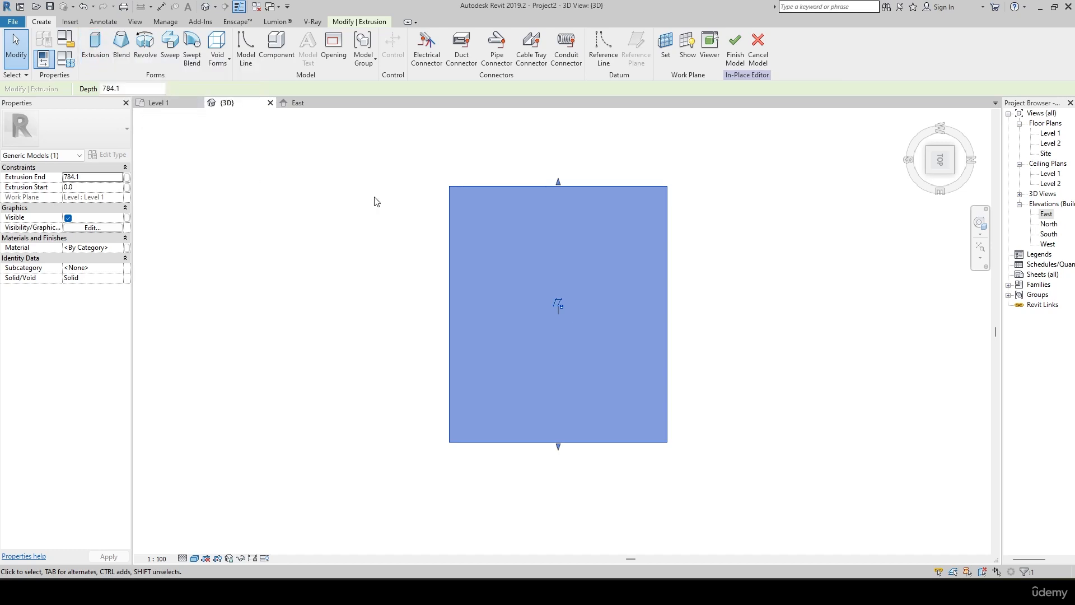
{"action": "scroll", "coordinate": [376, 202], "scroll_direction": "down", "scroll_amount": 4}
{"action": "middle_click_drag", "start_coordinate": [478, 240], "coordinate": [387, 303]}
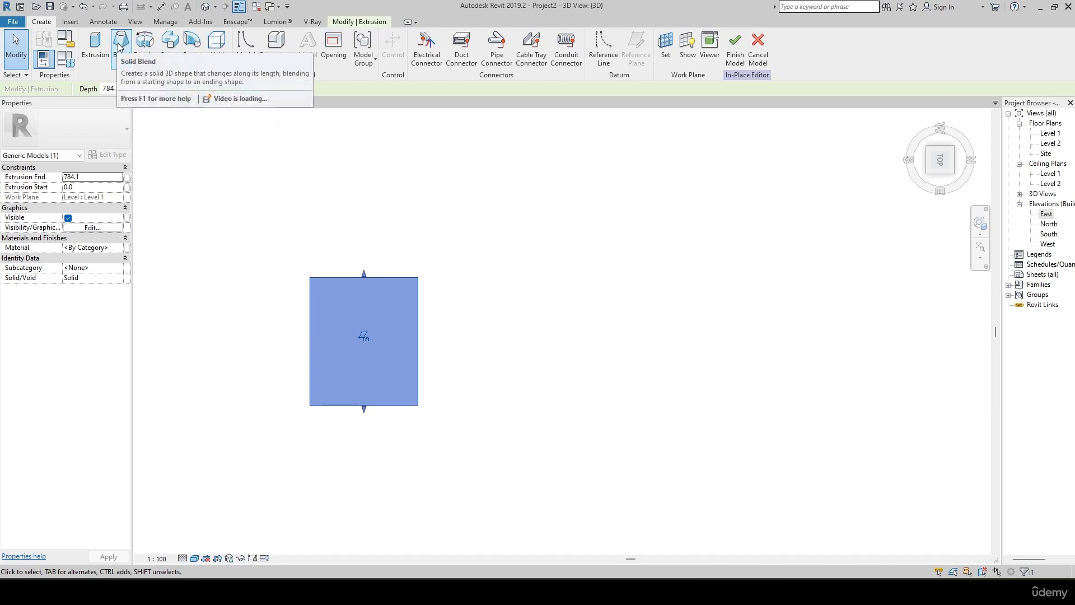
{"action": "left_click", "coordinate": [122, 45]}
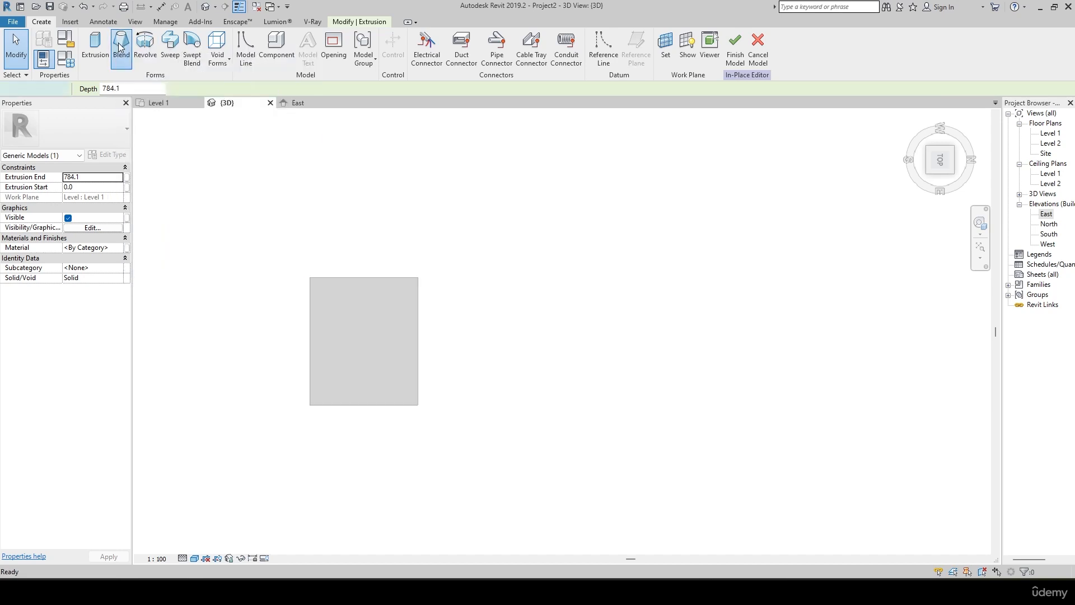
{"action": "left_click", "coordinate": [512, 37]}
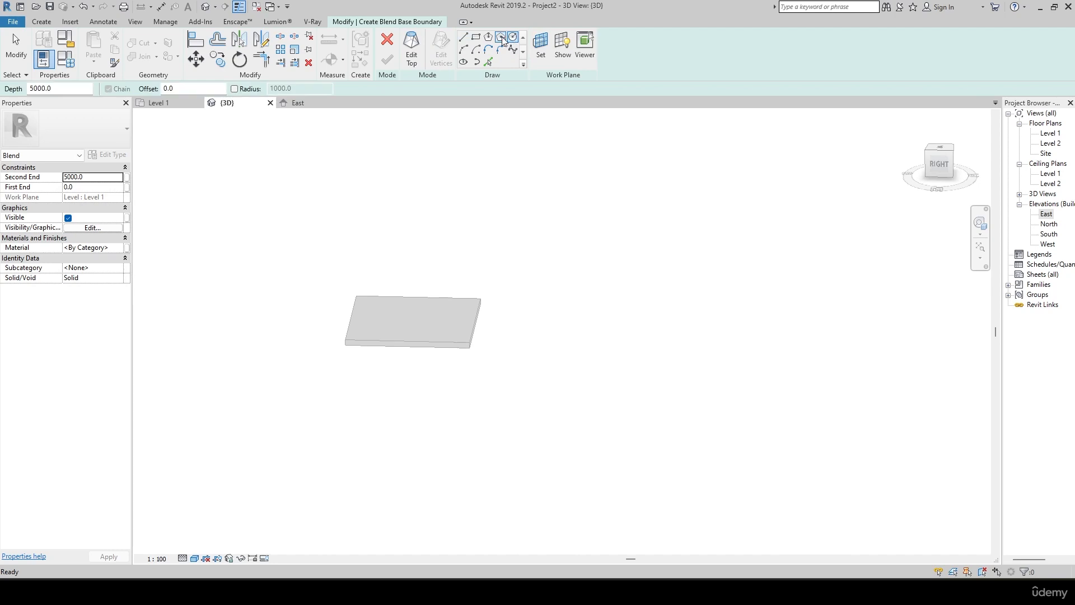
{"action": "left_click", "coordinate": [940, 148]}
{"action": "middle_click_drag", "start_coordinate": [780, 306], "coordinate": [403, 347]}
{"action": "scroll", "coordinate": [395, 345], "scroll_direction": "down", "scroll_amount": 2}
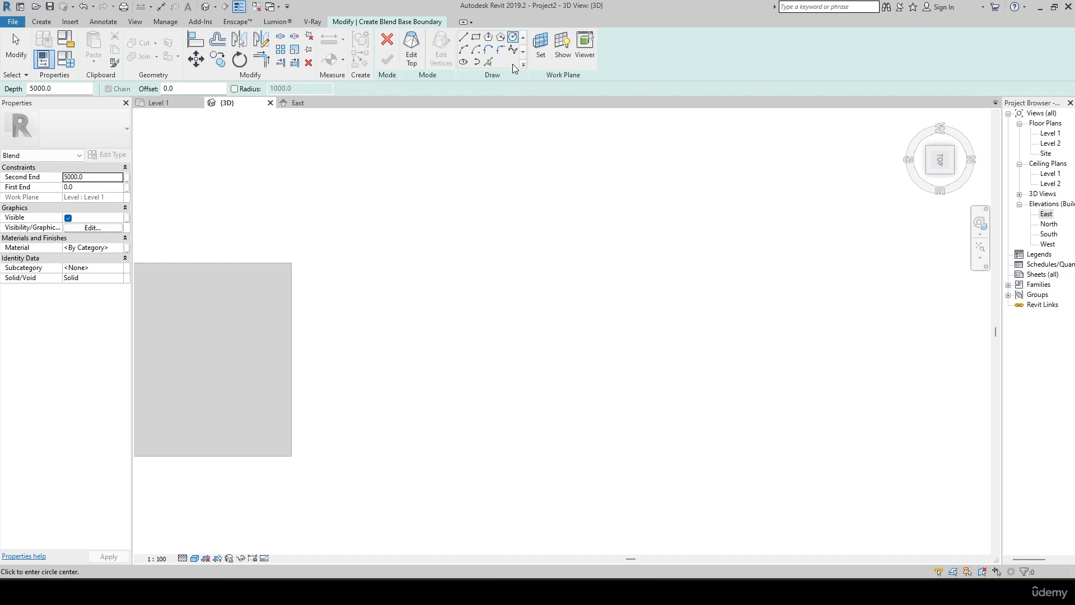
{"action": "left_click", "coordinate": [488, 37]}
{"action": "left_click", "coordinate": [479, 277]}
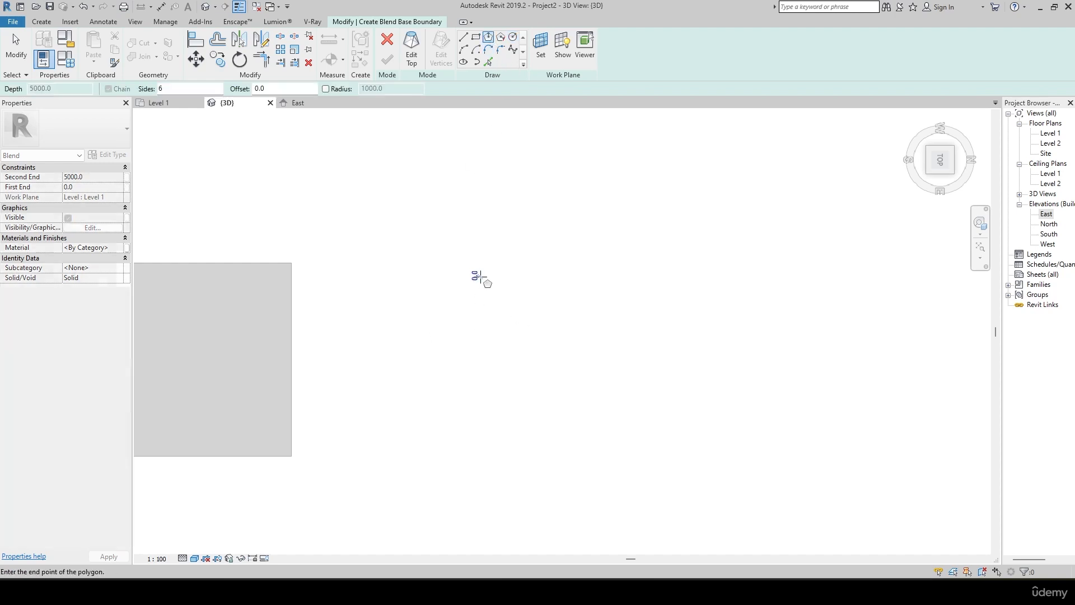
{"action": "left_click", "coordinate": [549, 346]}
{"action": "middle_click_drag", "start_coordinate": [581, 386], "coordinate": [616, 456]}
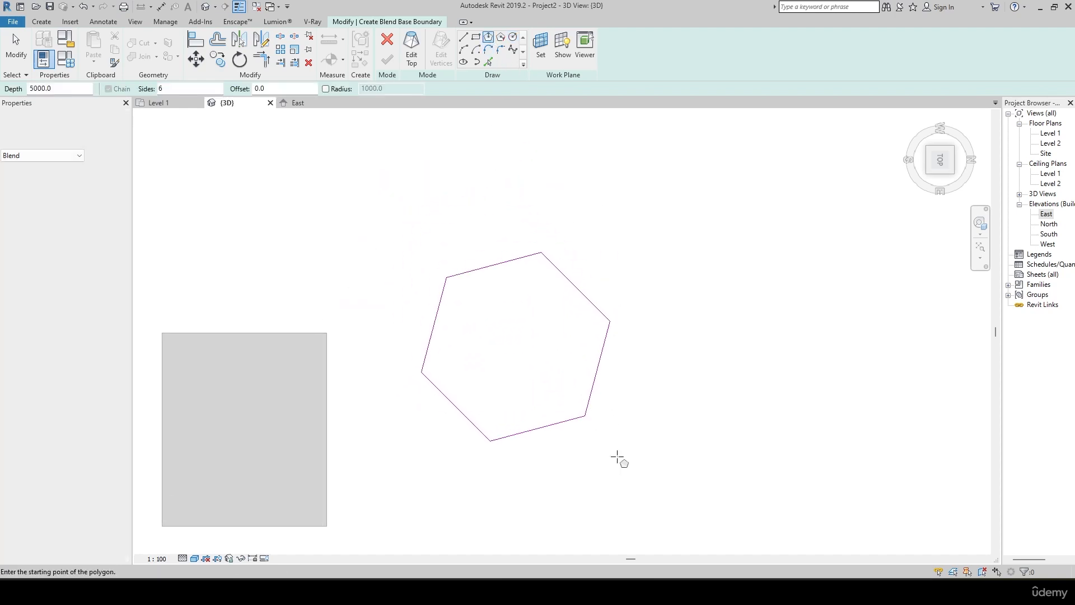
- Sketch the blend's top boundary as a circle of about 13400 radius, centred on the hexagon
{"action": "left_click", "coordinate": [411, 56]}
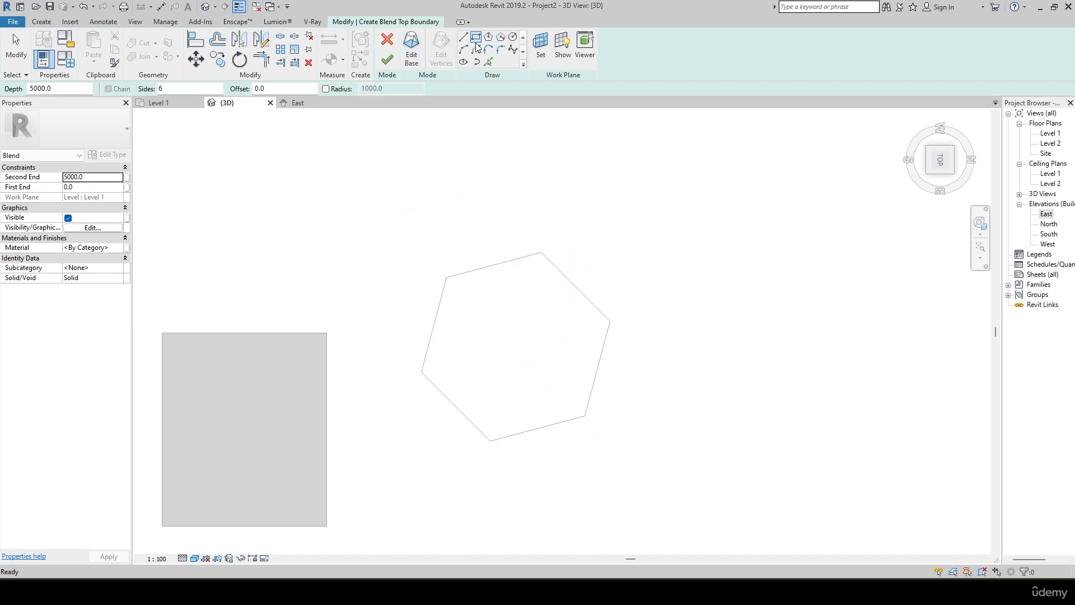
{"action": "left_click", "coordinate": [512, 38]}
{"action": "left_click", "coordinate": [519, 347]}
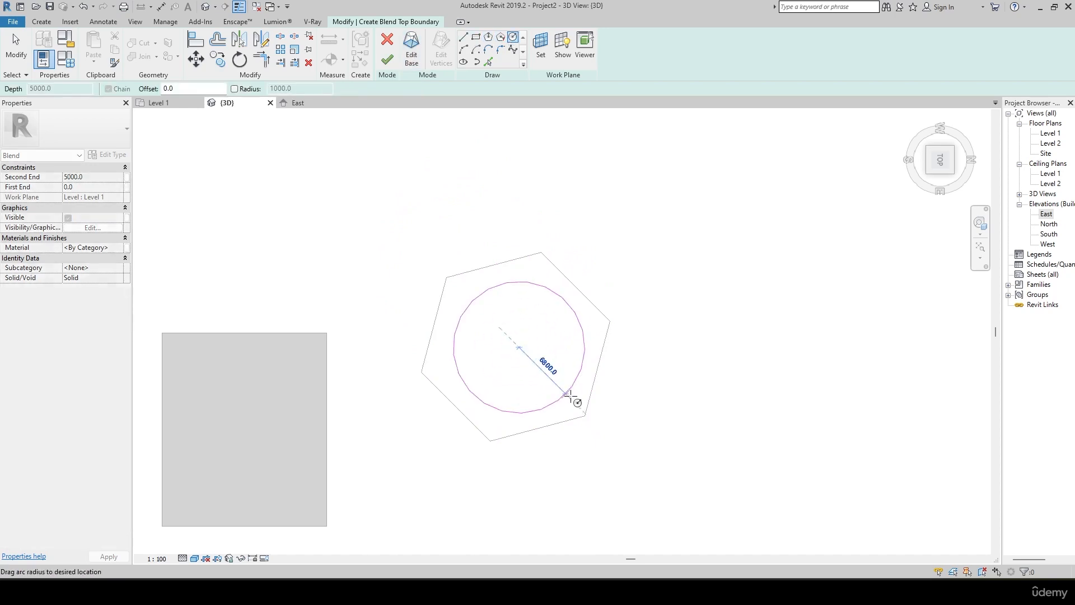
{"action": "left_click", "coordinate": [620, 429]}
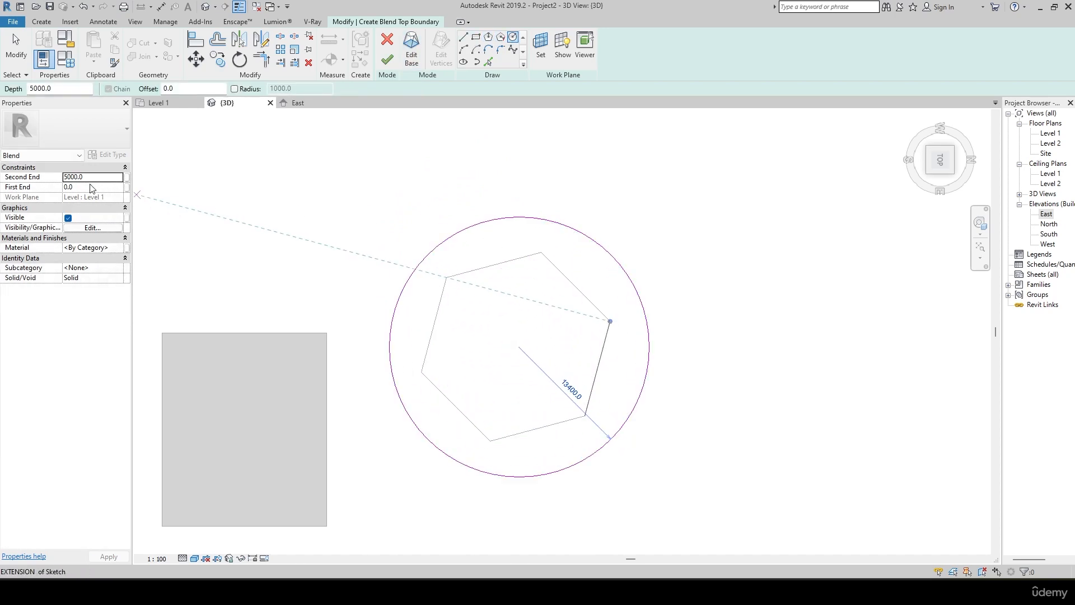
- Set the blend's second end to 6000, finish the blend, and view the solid from the side in 3D
{"action": "left_click", "coordinate": [102, 176]}
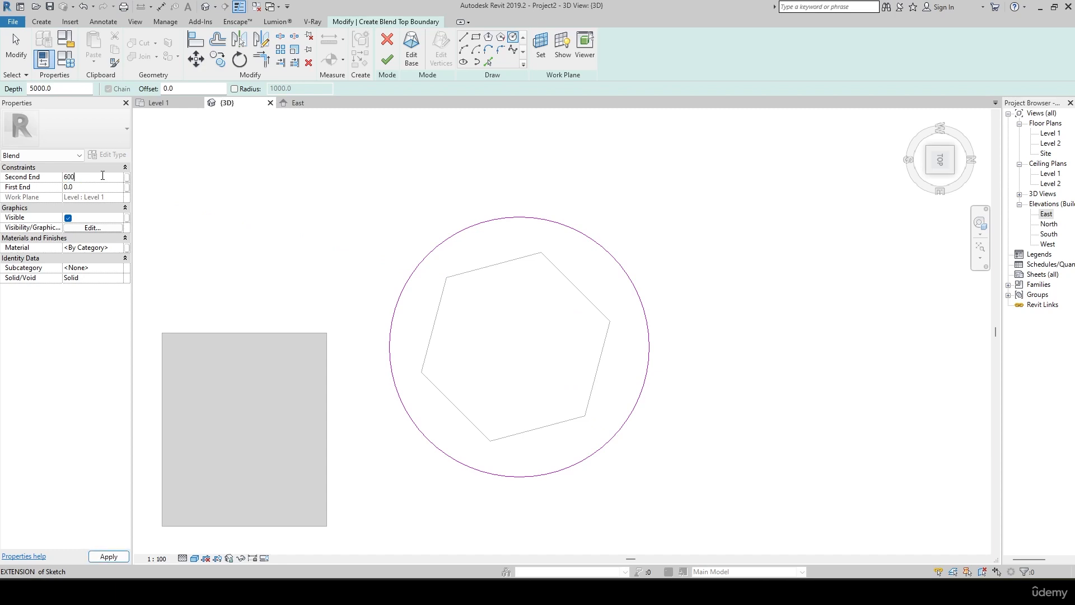
{"action": "left_click", "coordinate": [110, 555]}
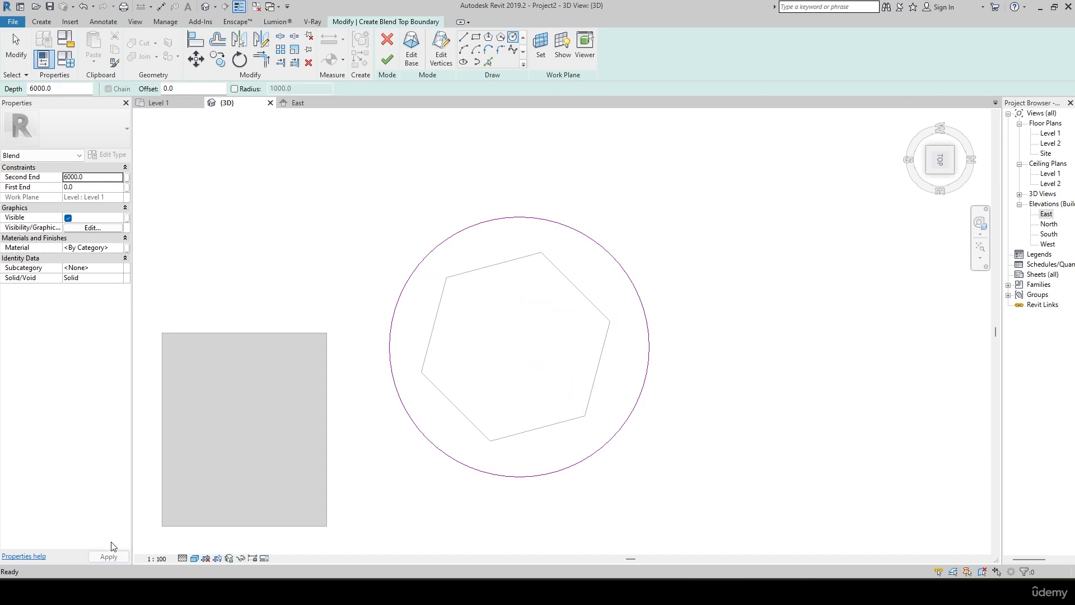
{"action": "left_click", "coordinate": [390, 59]}
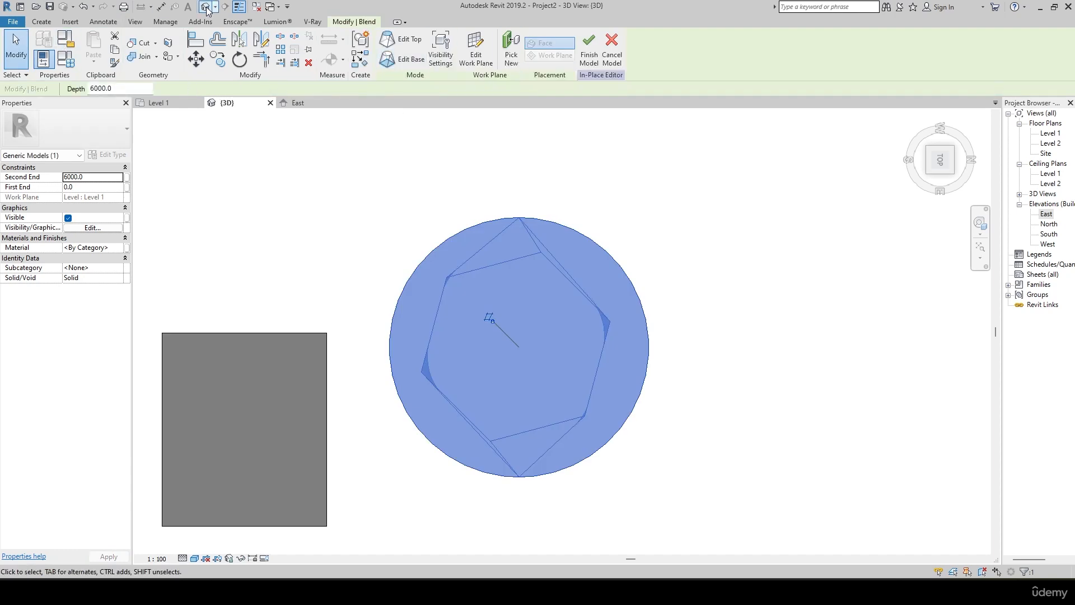
{"action": "key", "text": "Escape"}
{"action": "scroll", "coordinate": [601, 309], "scroll_direction": "down", "scroll_amount": 2}
{"action": "middle_click_drag", "start_coordinate": [648, 377], "coordinate": [638, 133], "text": "shift"}
{"action": "middle_click_drag", "start_coordinate": [563, 401], "coordinate": [512, 394], "text": "shift"}
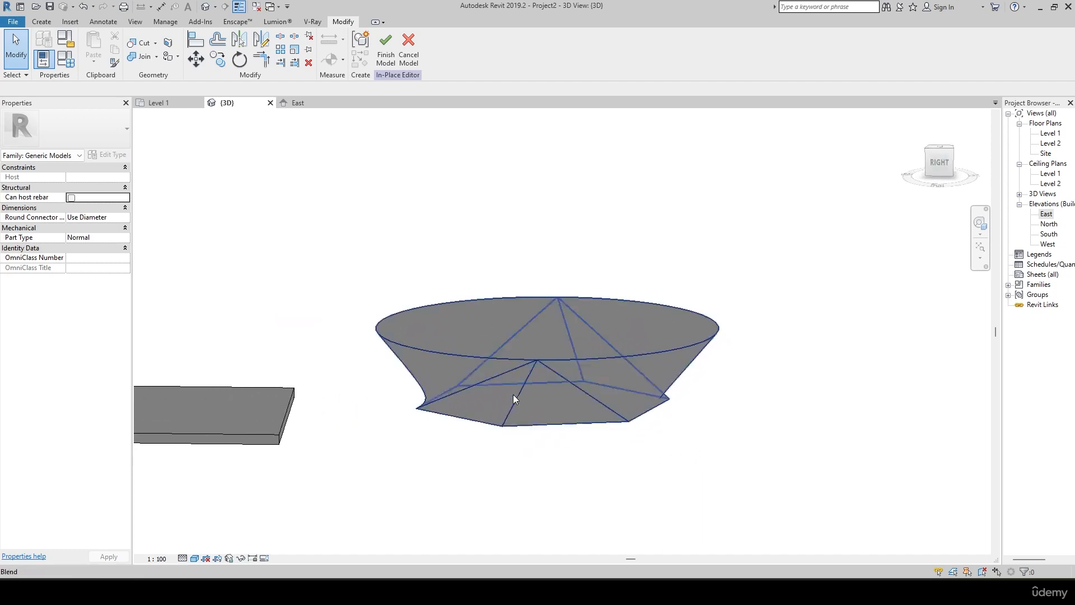
- In the East elevation, stretch the top of the blend upward to well above Level 2
{"action": "double_click", "coordinate": [1045, 214]}
{"action": "scroll", "coordinate": [492, 360], "scroll_direction": "down", "scroll_amount": 3}
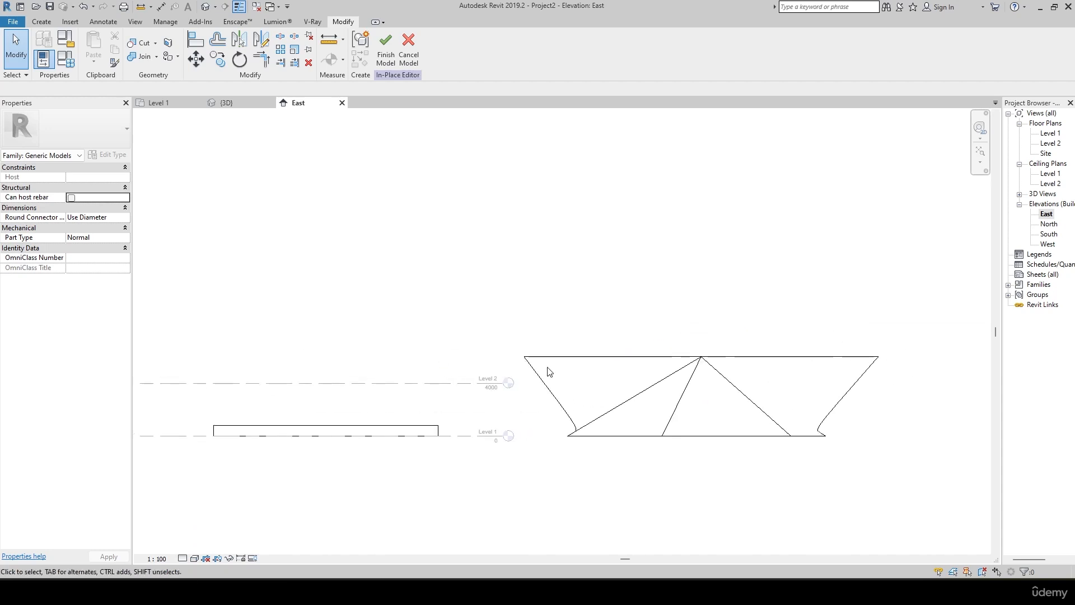
{"action": "left_click", "coordinate": [708, 363]}
{"action": "left_click_drag", "start_coordinate": [701, 350], "coordinate": [670, 220]}
{"action": "middle_click_drag", "start_coordinate": [731, 294], "coordinate": [635, 354]}
{"action": "left_click", "coordinate": [836, 341]}
{"action": "scroll", "coordinate": [838, 345], "scroll_direction": "down", "scroll_amount": 2}
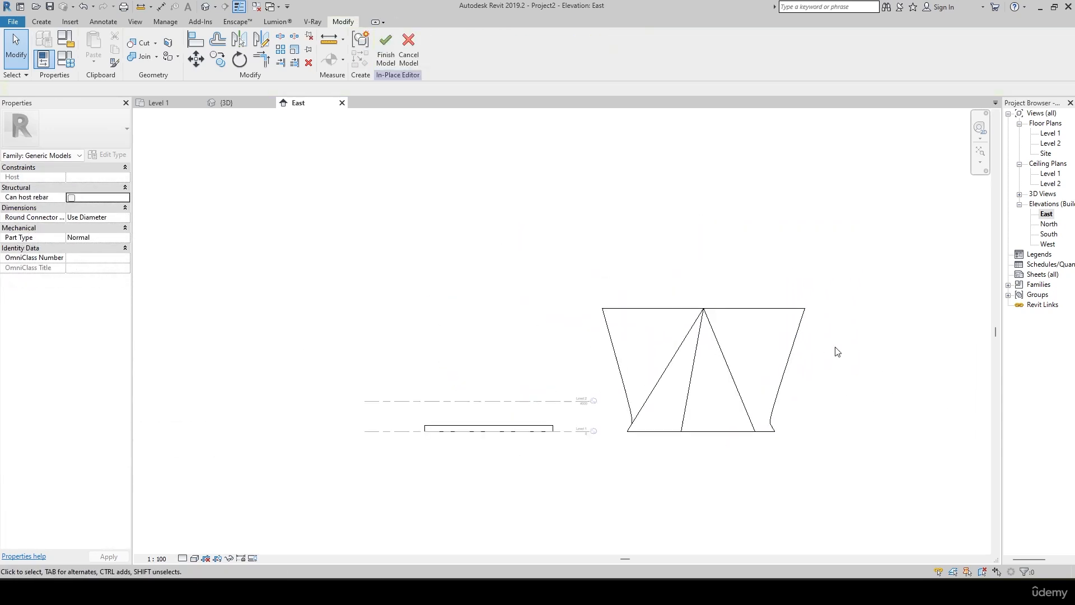
{"action": "middle_click_drag", "start_coordinate": [835, 351], "coordinate": [676, 391]}
- Inspect the stretched blend and the slab from several directions in the 3D view
{"action": "left_click", "coordinate": [227, 105]}
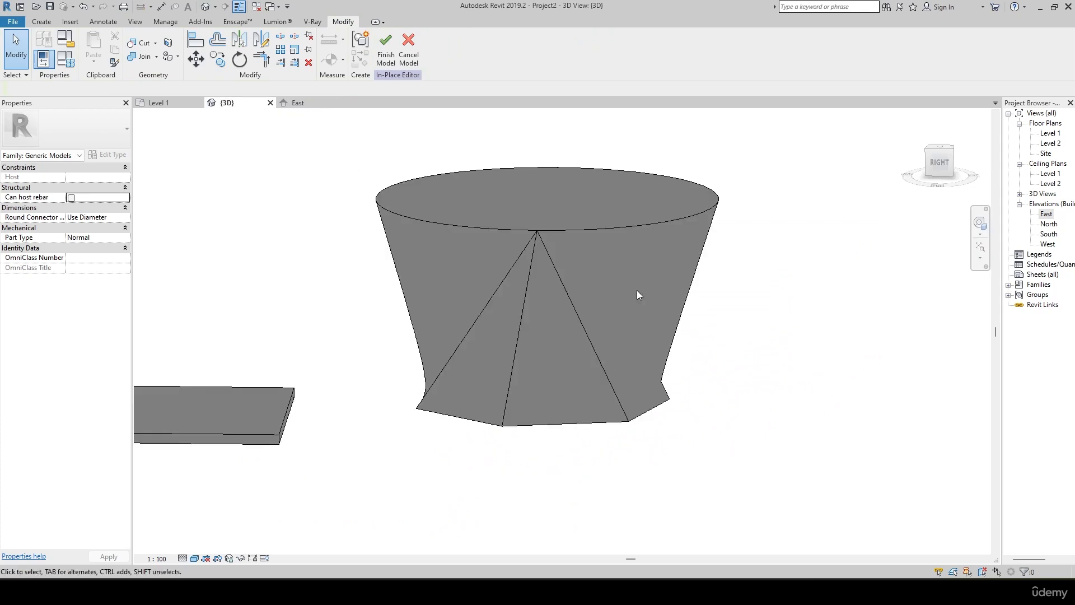
{"action": "middle_click_drag", "start_coordinate": [637, 290], "coordinate": [500, 364], "text": "shift"}
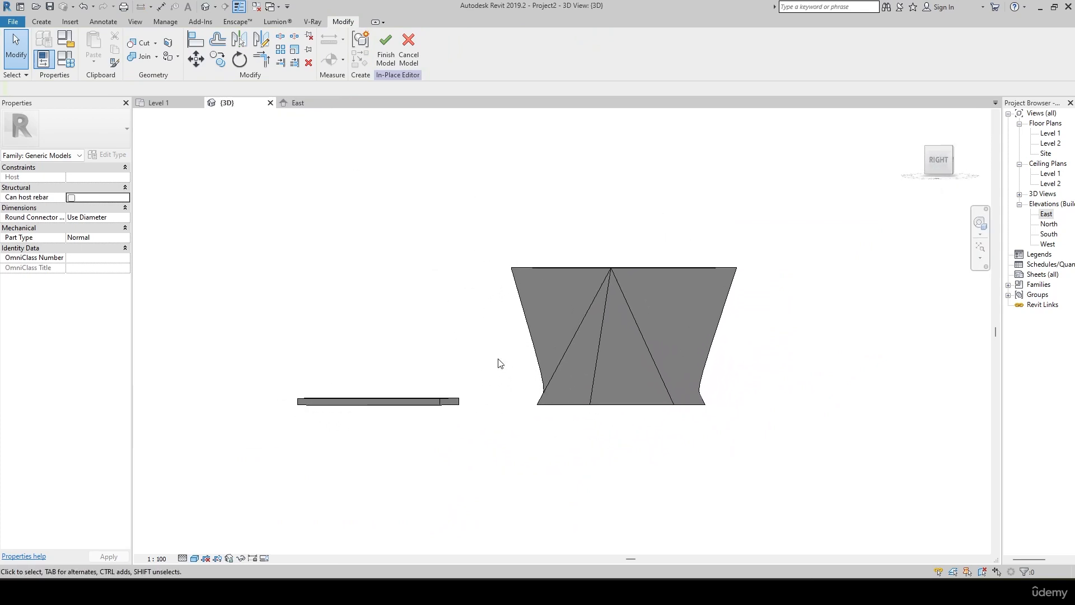
{"action": "left_click", "coordinate": [41, 22]}
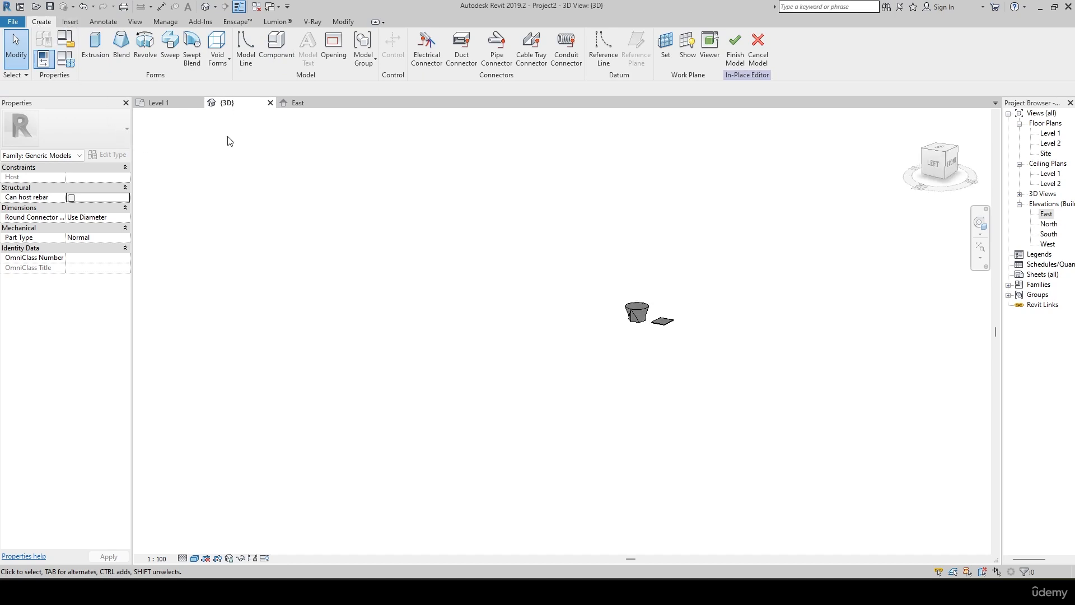
{"action": "scroll", "coordinate": [469, 278], "scroll_direction": "down", "scroll_amount": 2}
{"action": "middle_click_drag", "start_coordinate": [583, 305], "coordinate": [510, 388], "text": "shift"}
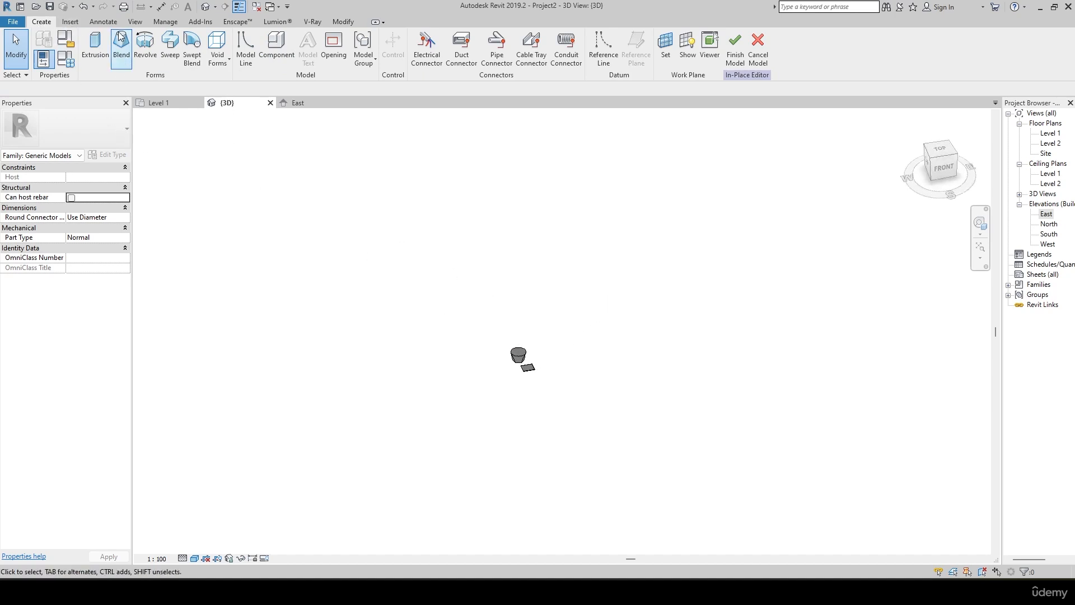
- Start a new solid sweep and orient the 3D view to look straight down on the existing forms
{"action": "left_click", "coordinate": [171, 42]}
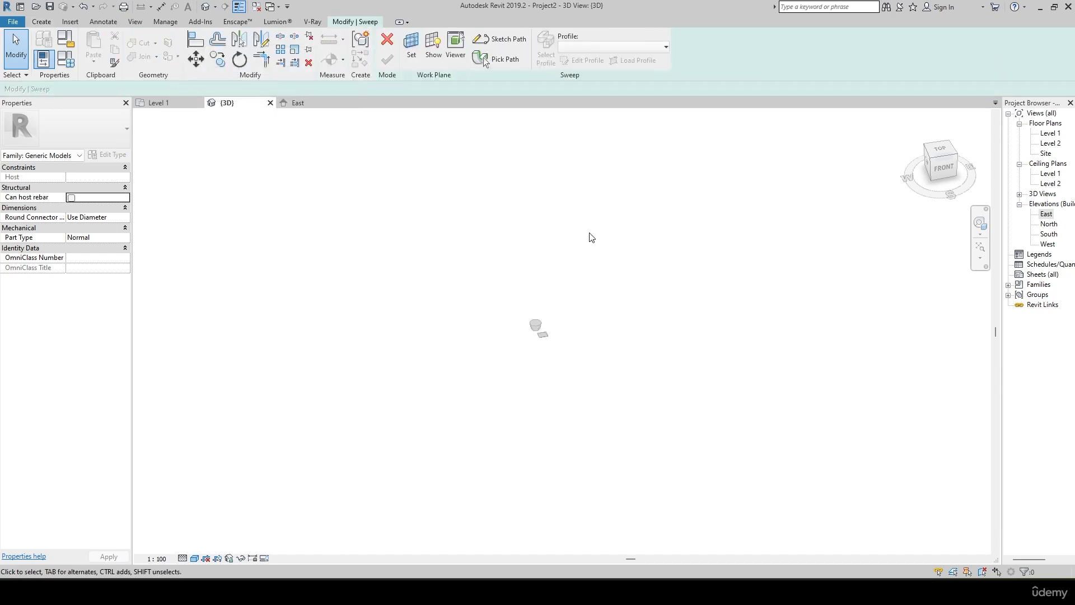
{"action": "scroll", "coordinate": [592, 238], "scroll_direction": "down", "scroll_amount": 1}
{"action": "middle_click_drag", "start_coordinate": [686, 255], "coordinate": [593, 261], "text": "shift"}
{"action": "middle_click_drag", "start_coordinate": [481, 236], "coordinate": [476, 319]}
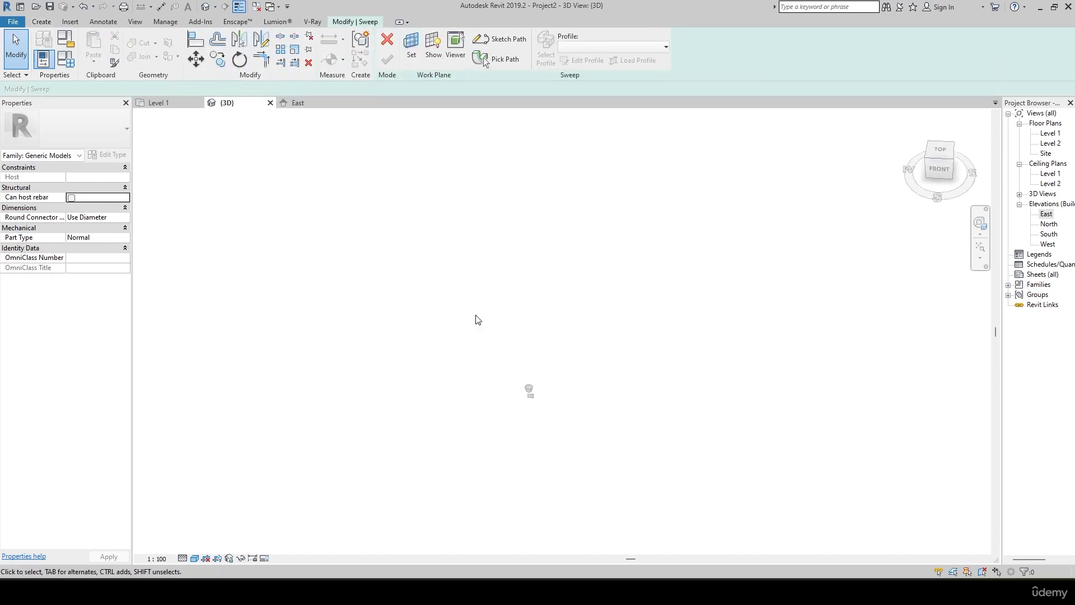
{"action": "left_click", "coordinate": [936, 173]}
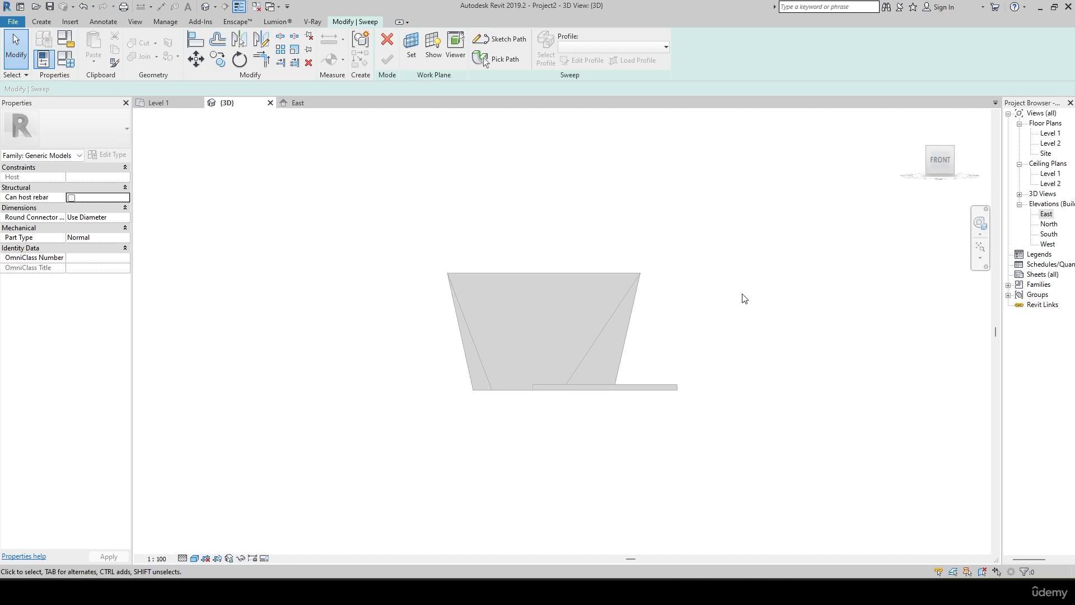
{"action": "scroll", "coordinate": [672, 250], "scroll_direction": "down", "scroll_amount": 2}
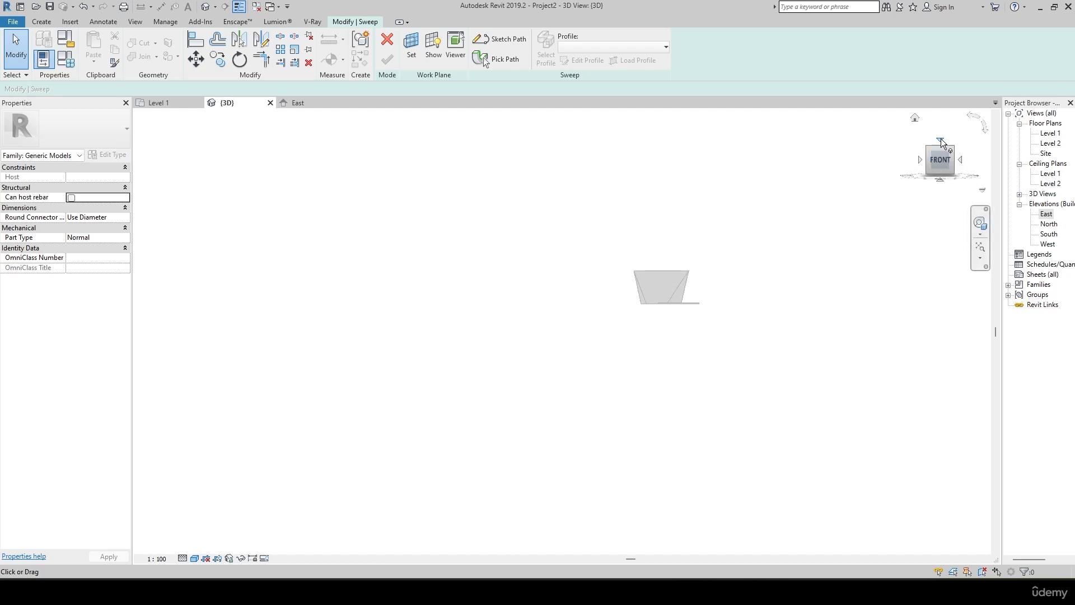
{"action": "left_click", "coordinate": [941, 140]}
{"action": "middle_click_drag", "start_coordinate": [641, 223], "coordinate": [515, 328]}
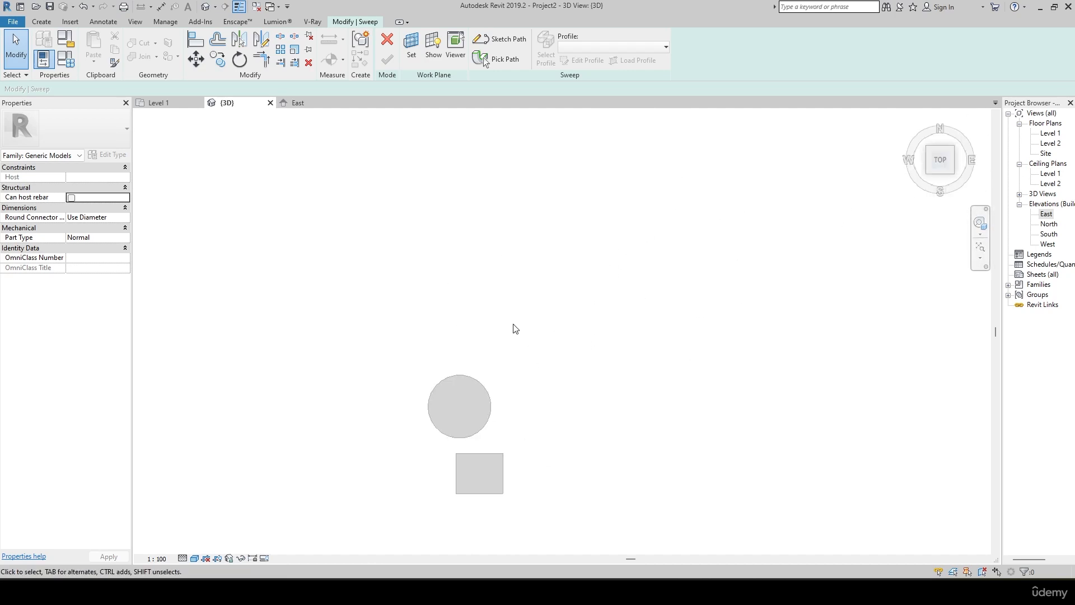
- Sketch the sweep path north of the blend as four connected zigzag lines, the first about 114000 long, and finish the path
{"action": "left_click", "coordinate": [496, 40]}
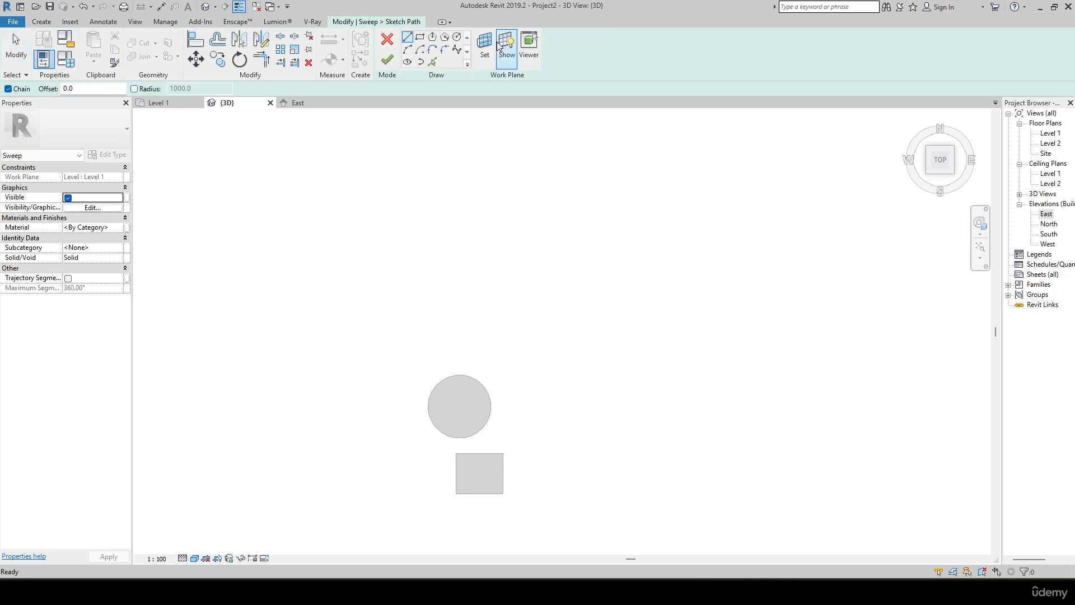
{"action": "left_click", "coordinate": [255, 260]}
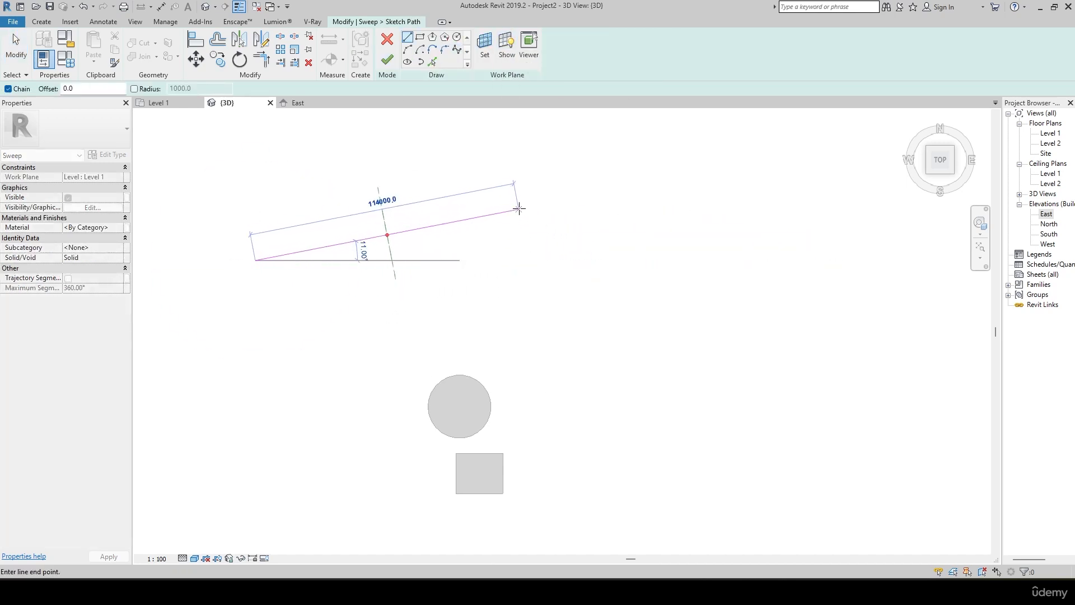
{"action": "left_click", "coordinate": [519, 205]}
{"action": "left_click", "coordinate": [649, 233]}
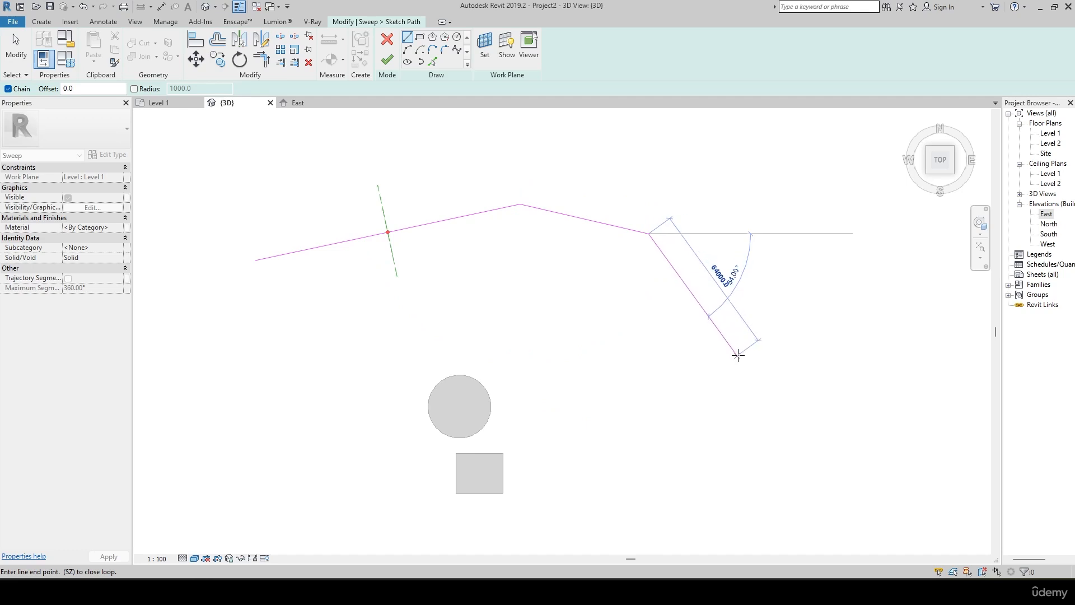
{"action": "left_click", "coordinate": [737, 355]}
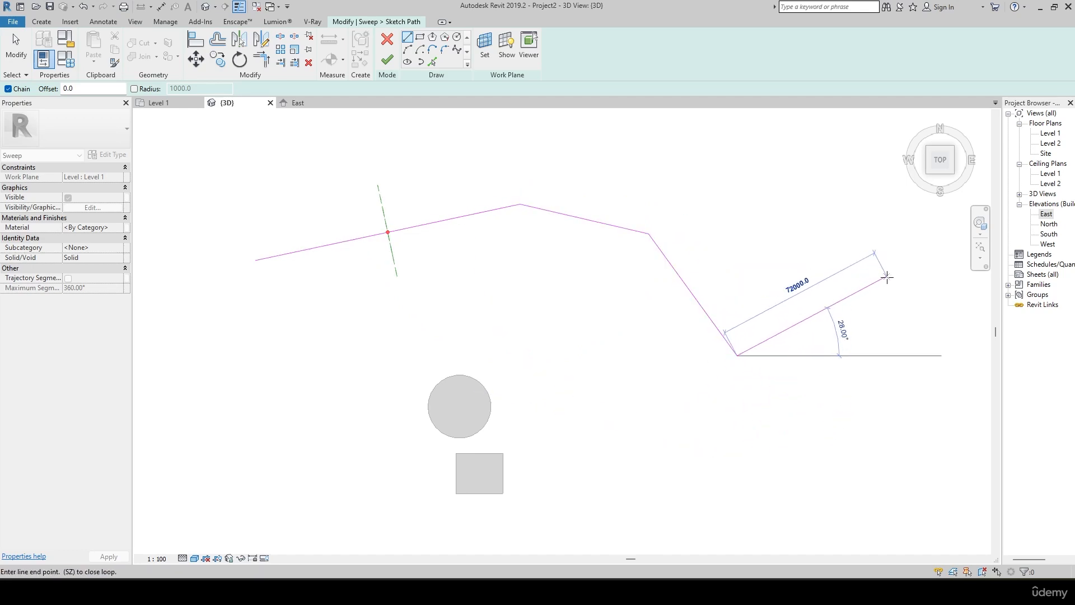
{"action": "left_click", "coordinate": [903, 275]}
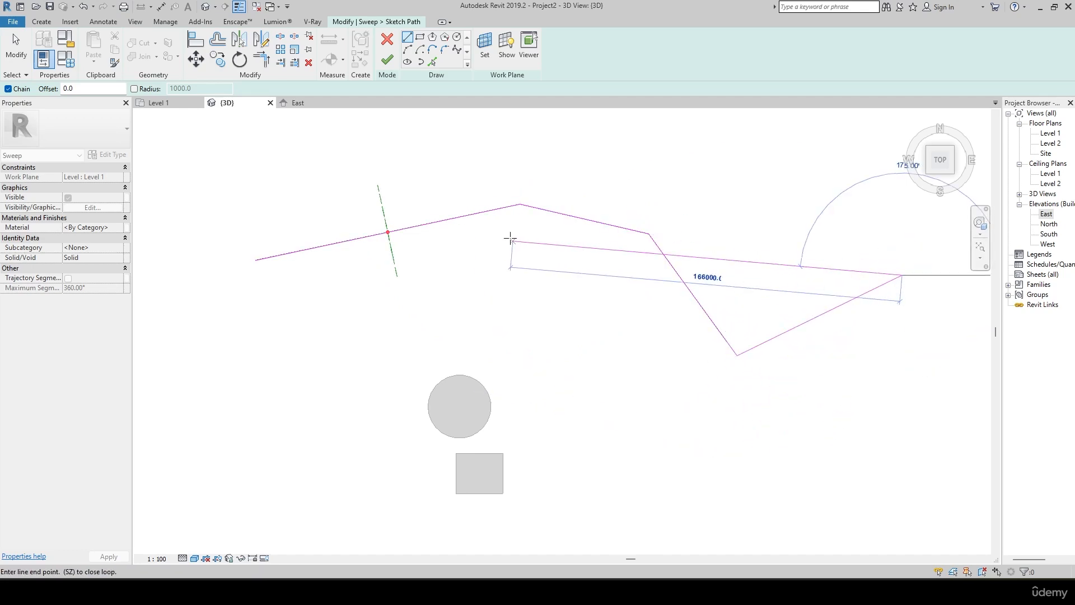
{"action": "left_click", "coordinate": [387, 60]}
{"action": "middle_click_drag", "start_coordinate": [542, 187], "coordinate": [564, 266]}
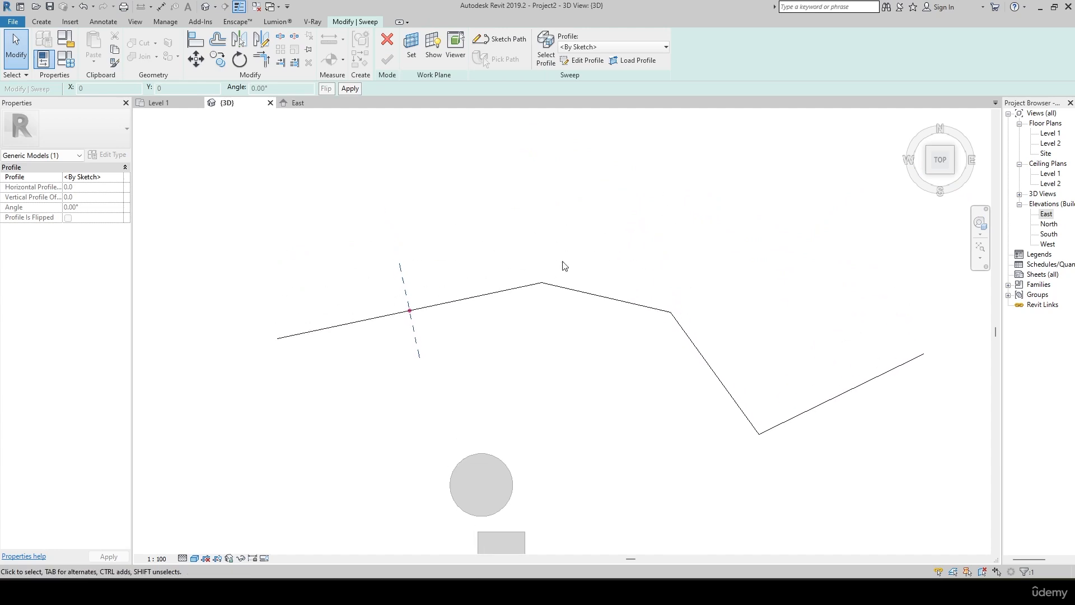
- Open the sweep's profile for sketching and view it from the left, close to the profile origin
{"action": "left_click", "coordinate": [579, 60]}
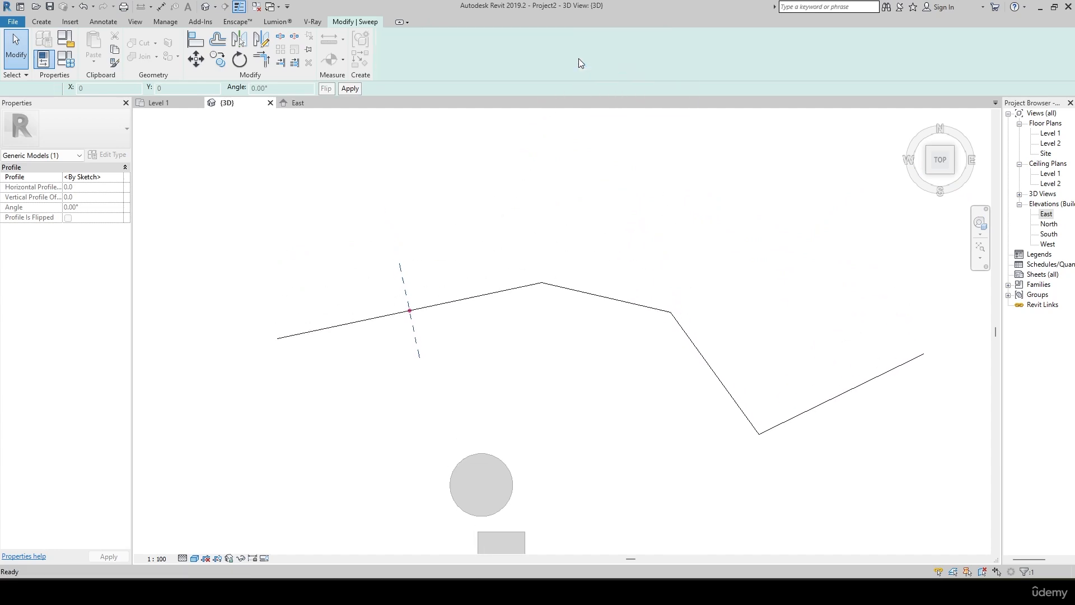
{"action": "left_click", "coordinate": [922, 160]}
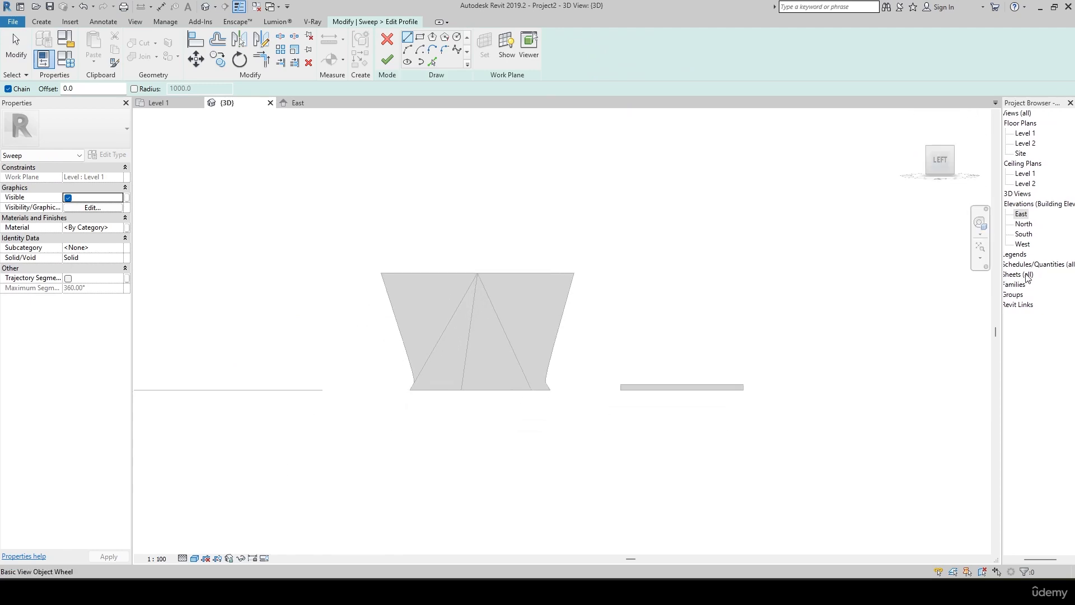
{"action": "scroll", "coordinate": [645, 301], "scroll_direction": "down", "scroll_amount": 3}
{"action": "scroll", "coordinate": [441, 328], "scroll_direction": "up", "scroll_amount": 11}
{"action": "middle_click_drag", "start_coordinate": [494, 283], "coordinate": [638, 295]}
{"action": "scroll", "coordinate": [471, 451], "scroll_direction": "up", "scroll_amount": 3}
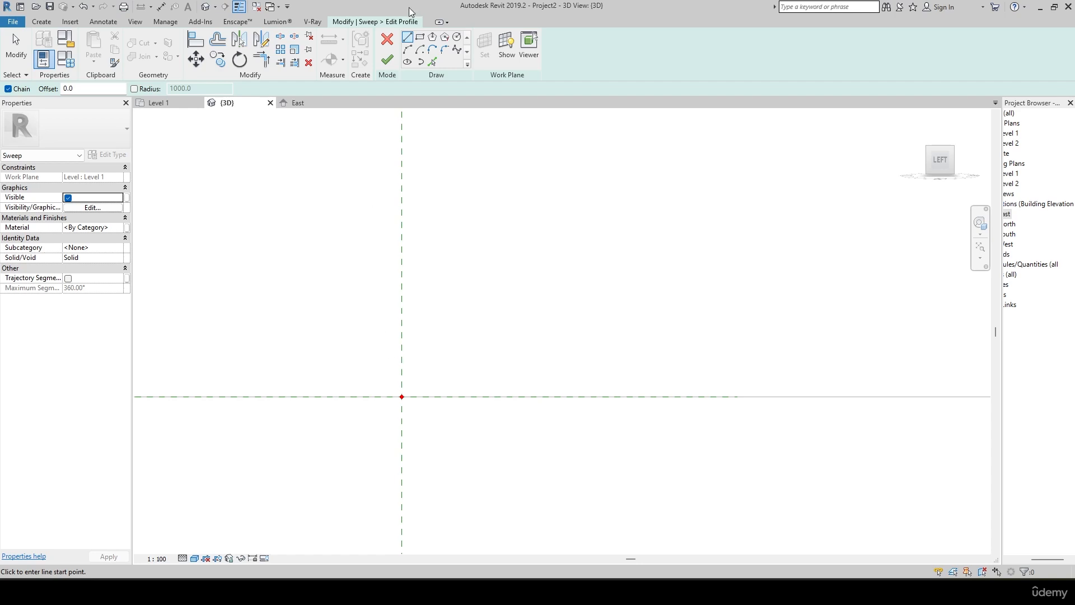
- Sketch the profile's vertical back edge up from the origin, a top block about 600 wide, and a front edge about 1080 high below it
{"action": "left_click", "coordinate": [402, 396]}
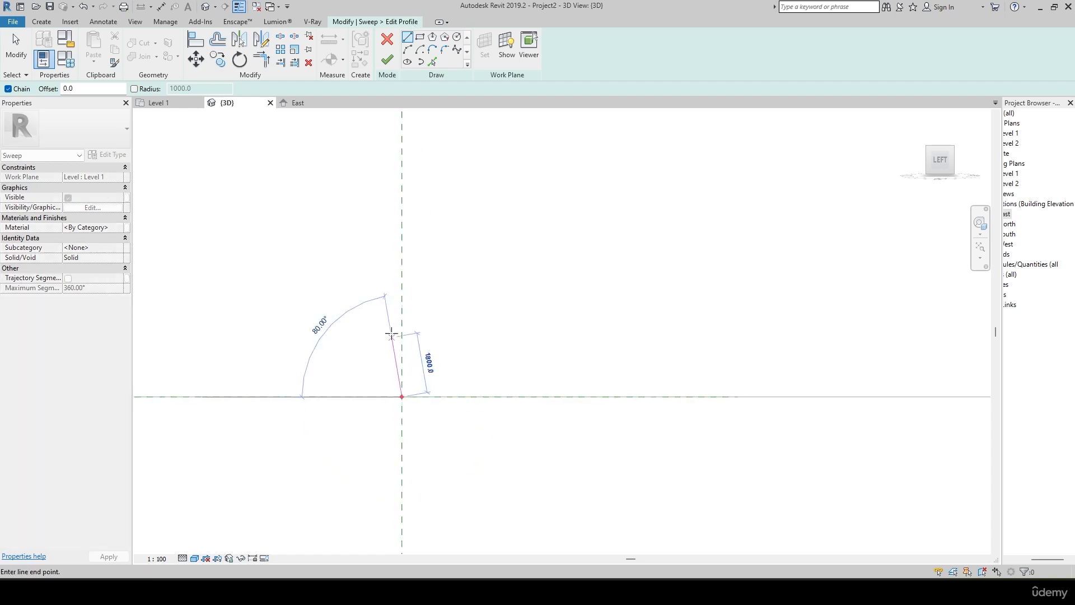
{"action": "left_click", "coordinate": [401, 301]}
{"action": "scroll", "coordinate": [420, 301], "scroll_direction": "up", "scroll_amount": 3}
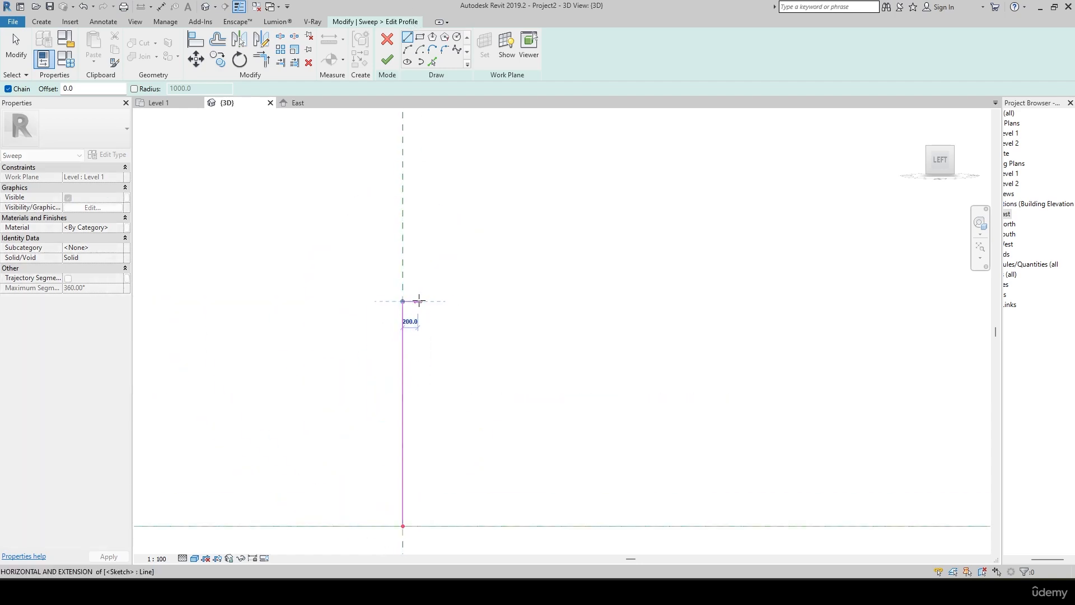
{"action": "left_click", "coordinate": [446, 301]}
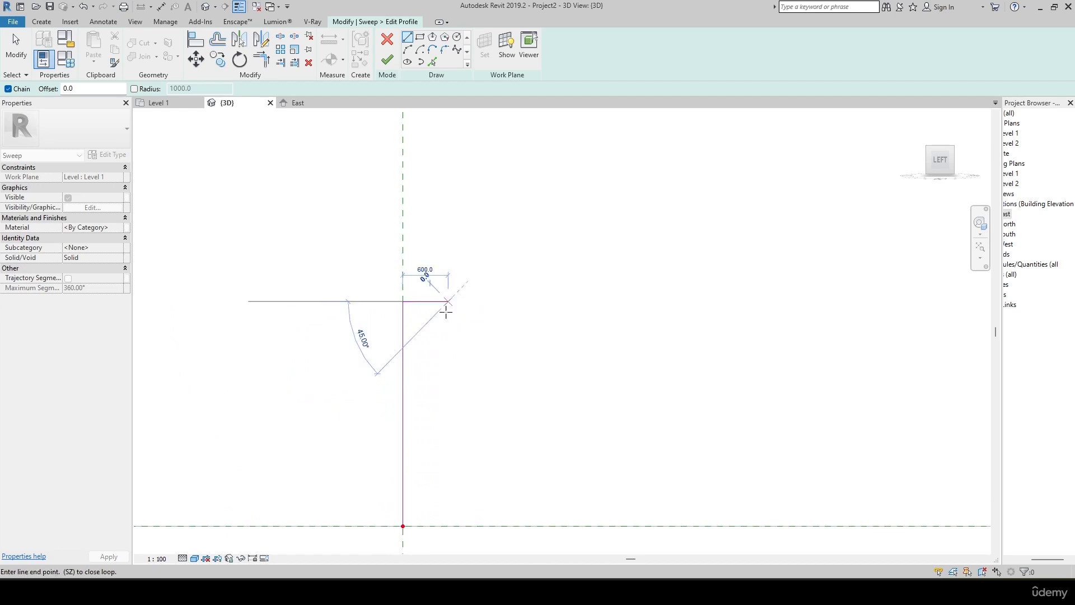
{"action": "scroll", "coordinate": [448, 347], "scroll_direction": "up", "scroll_amount": 2}
{"action": "left_click", "coordinate": [448, 348]}
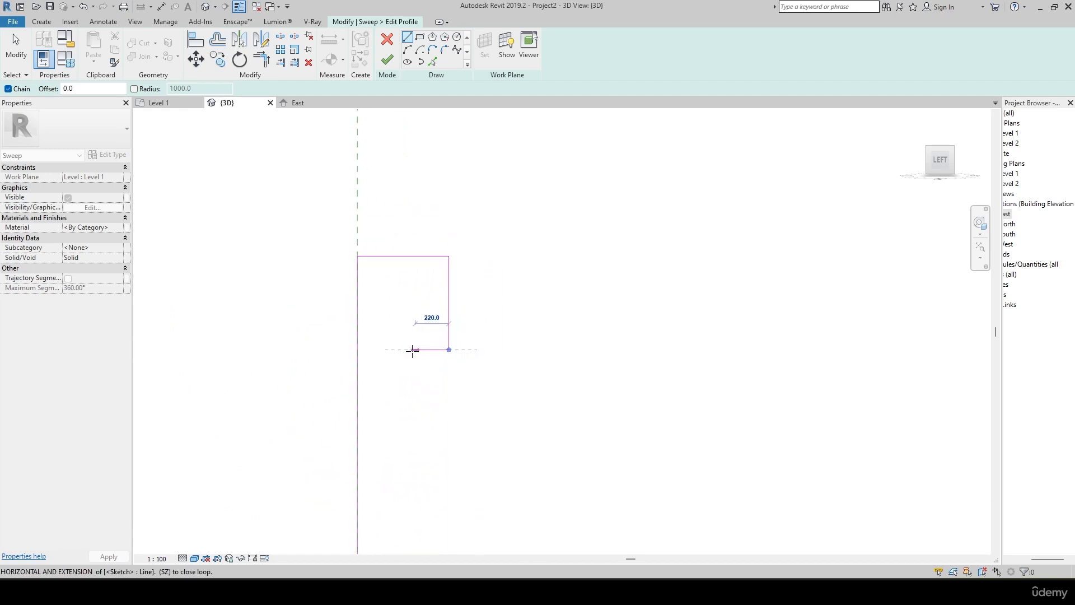
{"action": "left_click", "coordinate": [405, 349]}
{"action": "middle_click_drag", "start_coordinate": [426, 391], "coordinate": [420, 250]}
{"action": "middle_click_drag", "start_coordinate": [411, 316], "coordinate": [411, 295]}
{"action": "left_click", "coordinate": [406, 301]}
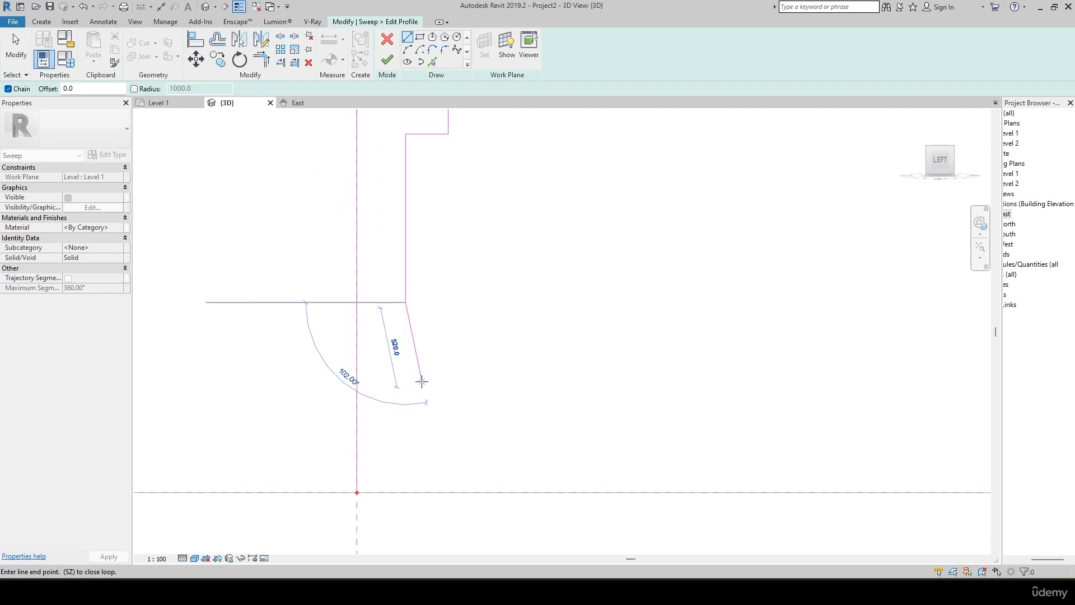
- Step the profile inward once more, draw the lower front edge about 440 high, and close the outline at the origin
{"action": "left_click", "coordinate": [388, 303]}
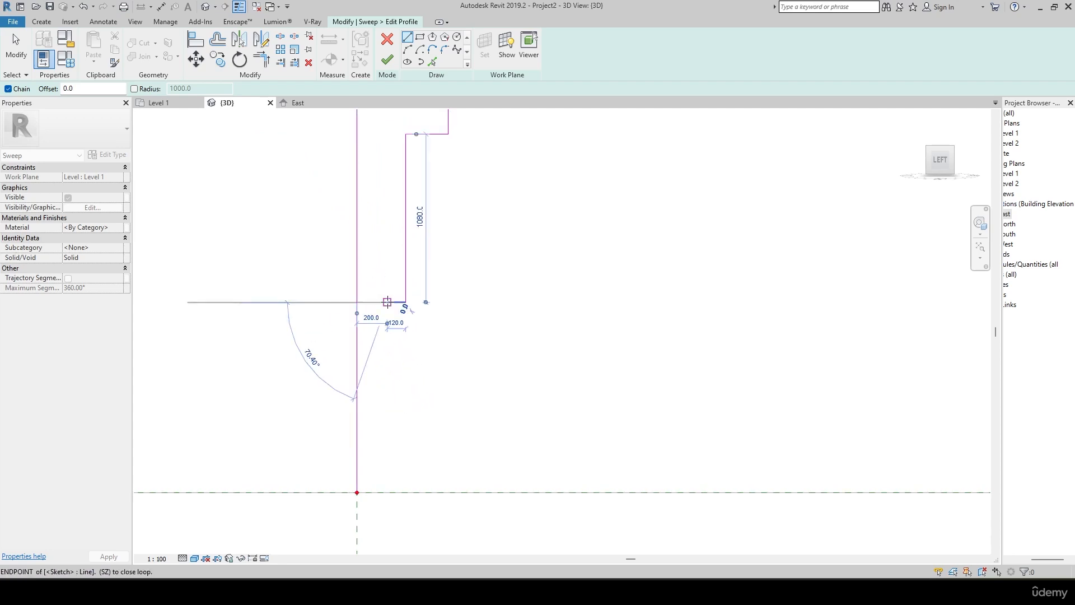
{"action": "middle_click_drag", "start_coordinate": [385, 304], "coordinate": [418, 181]}
{"action": "left_click", "coordinate": [421, 301]}
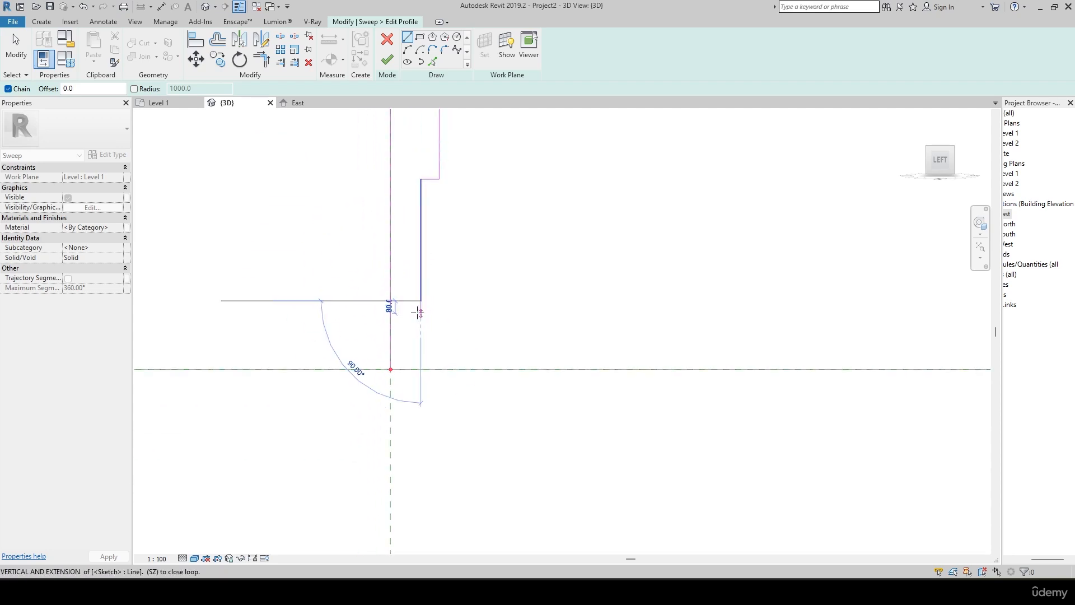
{"action": "left_click", "coordinate": [405, 301]}
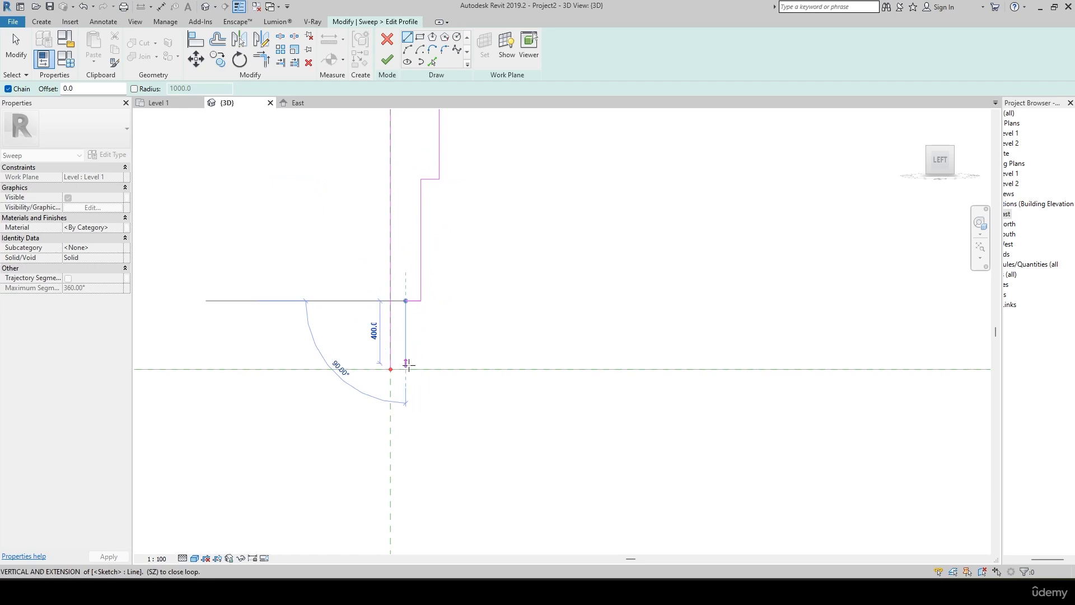
{"action": "left_click", "coordinate": [405, 369]}
{"action": "left_click", "coordinate": [390, 369]}
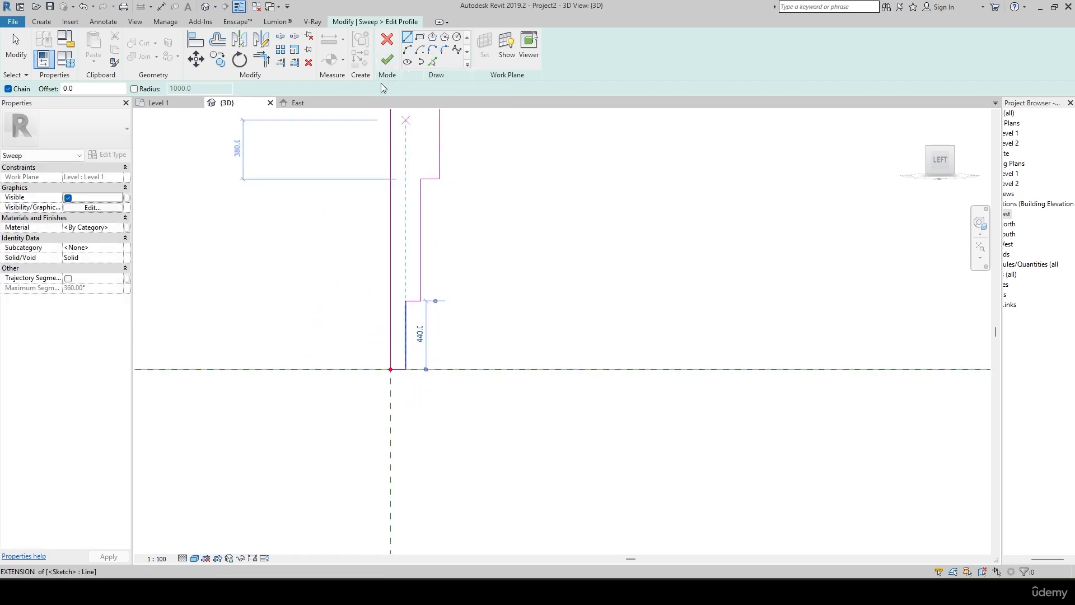
- Round the inner corner beneath the profile's top block with a fillet arc
{"action": "scroll", "coordinate": [404, 237], "scroll_direction": "down", "scroll_amount": 2}
{"action": "middle_click_drag", "start_coordinate": [492, 187], "coordinate": [491, 285]}
{"action": "scroll", "coordinate": [418, 248], "scroll_direction": "up", "scroll_amount": 3}
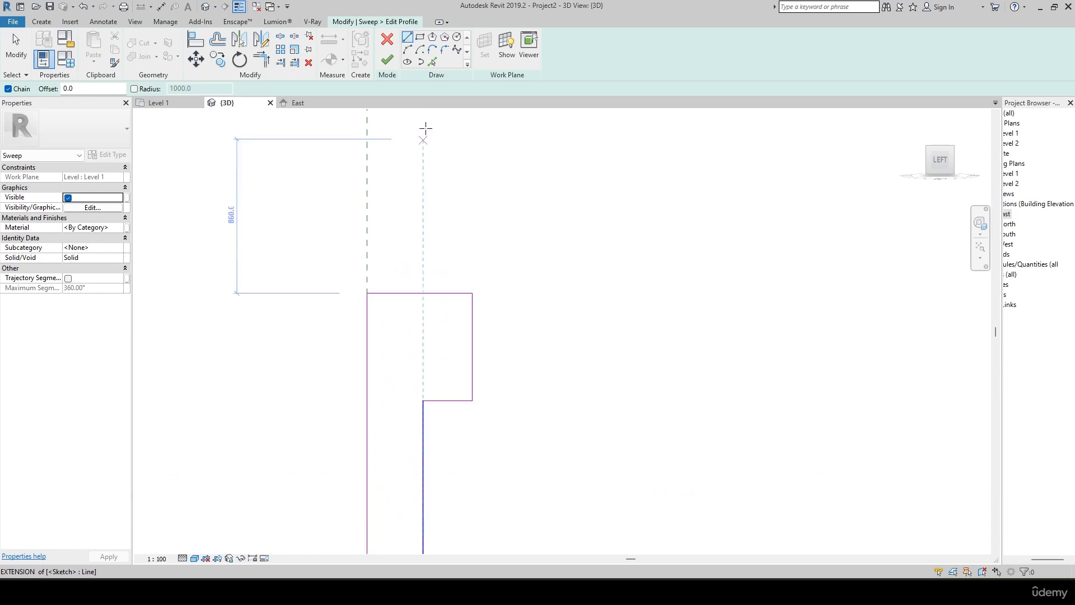
{"action": "left_click", "coordinate": [445, 49]}
{"action": "scroll", "coordinate": [434, 419], "scroll_direction": "up", "scroll_amount": 2}
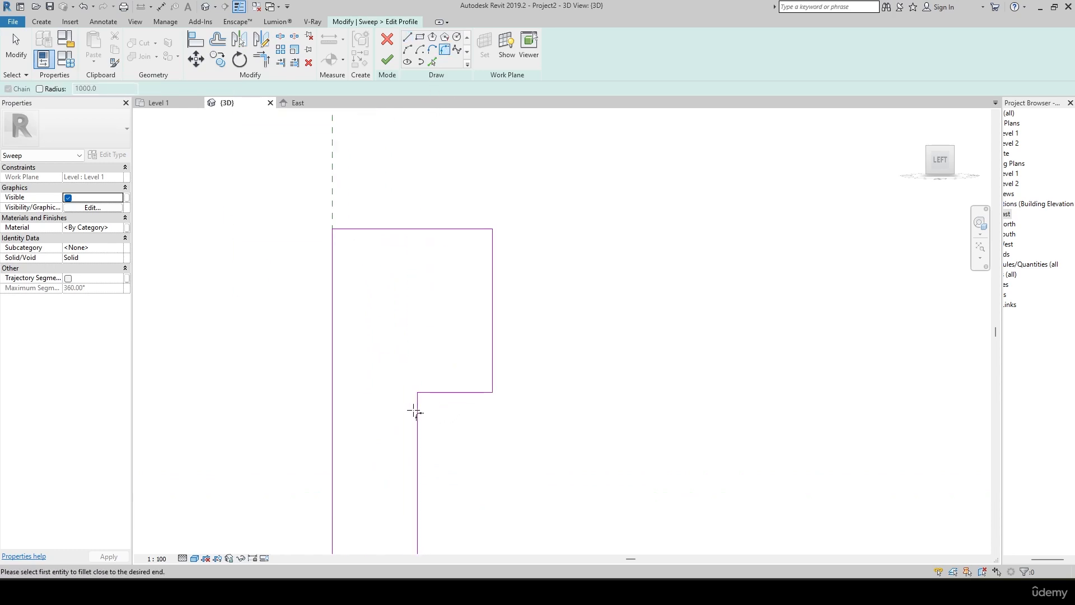
{"action": "left_click", "coordinate": [415, 410]}
{"action": "left_click", "coordinate": [443, 393]}
{"action": "middle_click_drag", "start_coordinate": [435, 347], "coordinate": [429, 243]}
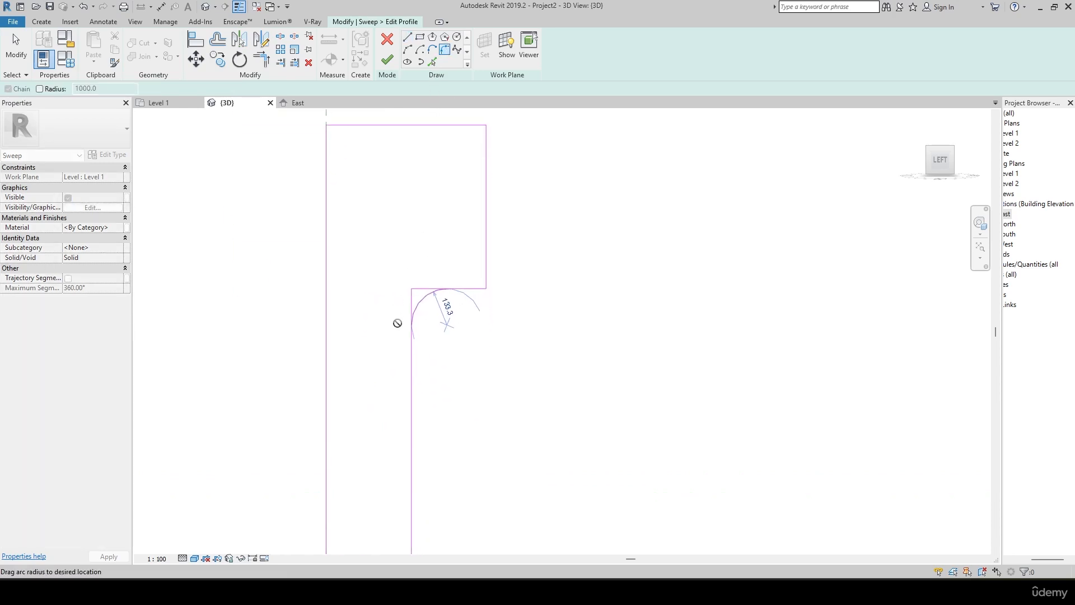
{"action": "scroll", "coordinate": [398, 322], "scroll_direction": "down", "scroll_amount": 2}
{"action": "left_click", "coordinate": [409, 309]}
{"action": "middle_click_drag", "start_coordinate": [427, 478], "coordinate": [479, 375]}
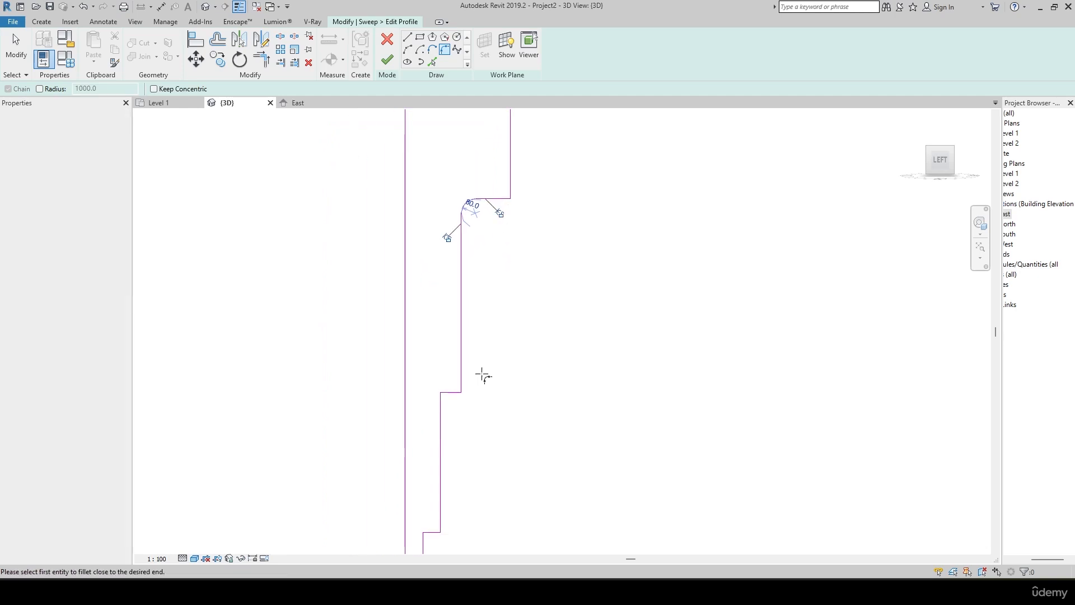
- Fillet both corners of the profile's middle step, the outer one with a radius of about 60 and the inner one about 48
{"action": "scroll", "coordinate": [479, 373], "scroll_direction": "up", "scroll_amount": 2}
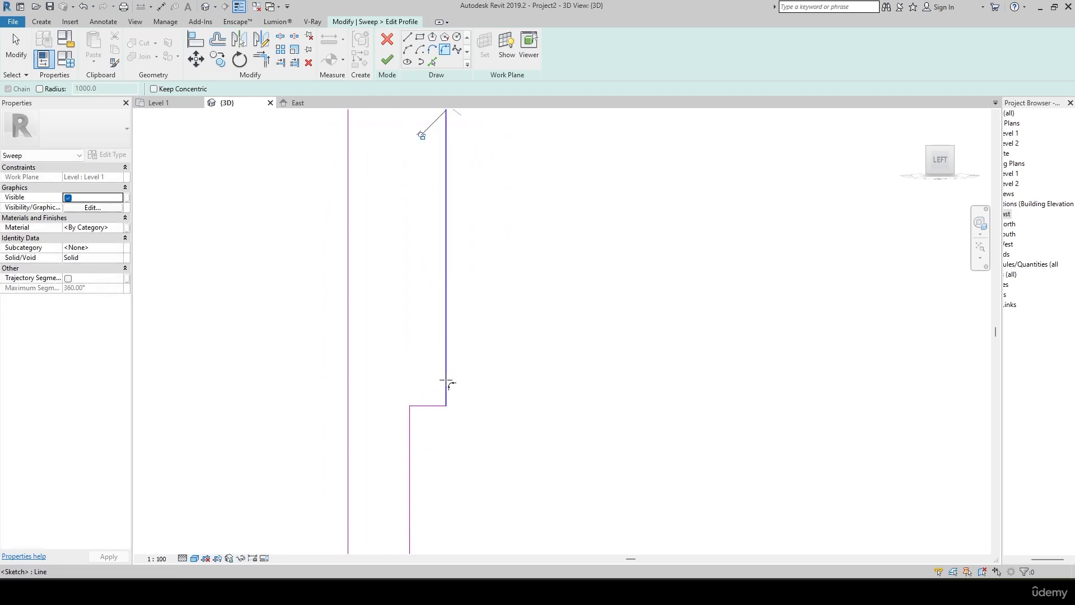
{"action": "left_click", "coordinate": [446, 380]}
{"action": "left_click", "coordinate": [440, 395]}
{"action": "middle_click_drag", "start_coordinate": [410, 410], "coordinate": [446, 331]}
{"action": "scroll", "coordinate": [446, 331], "scroll_direction": "up", "scroll_amount": 2}
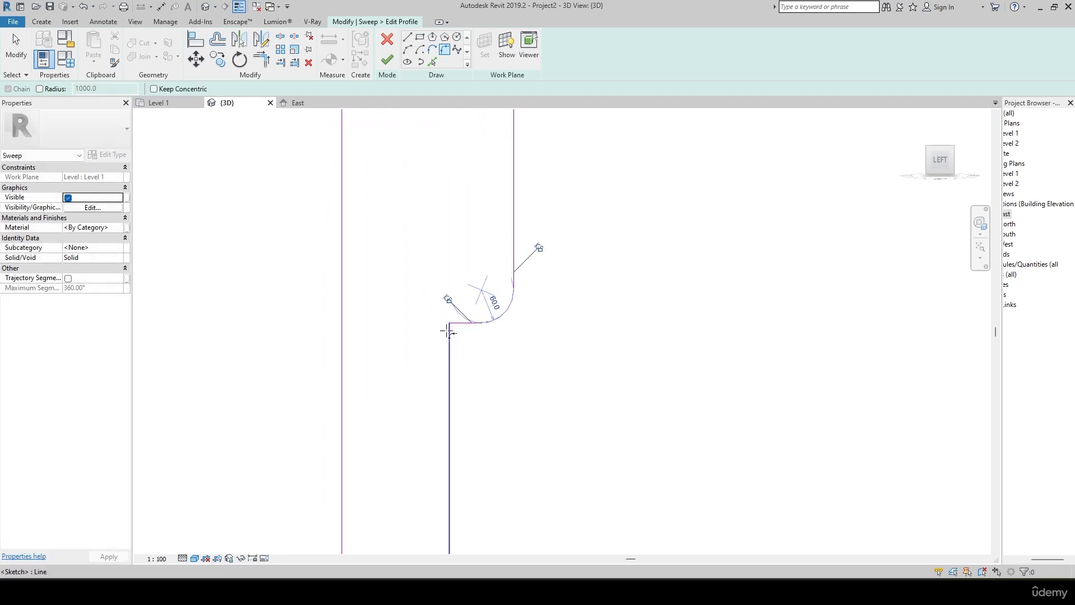
{"action": "scroll", "coordinate": [448, 332], "scroll_direction": "up", "scroll_amount": 1}
{"action": "left_click", "coordinate": [450, 343]}
{"action": "left_click", "coordinate": [463, 322]}
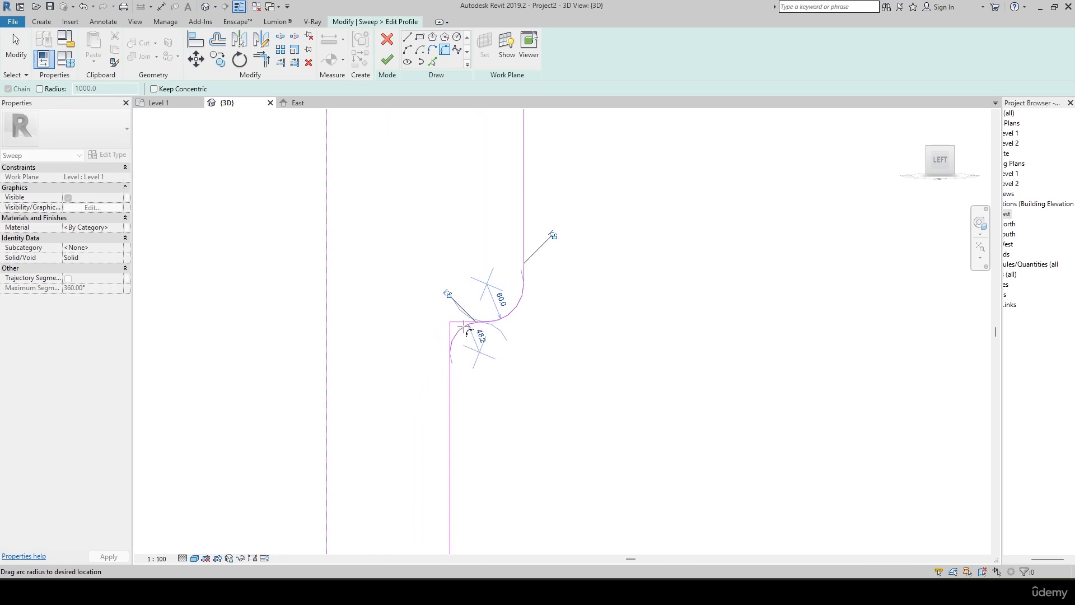
{"action": "left_click", "coordinate": [464, 327]}
- Fillet the inner corner of the profile's lowest step at radius 85 and its outer corner at about 90
{"action": "scroll", "coordinate": [435, 240], "scroll_direction": "down", "scroll_amount": 6}
{"action": "scroll", "coordinate": [448, 370], "scroll_direction": "up", "scroll_amount": 4}
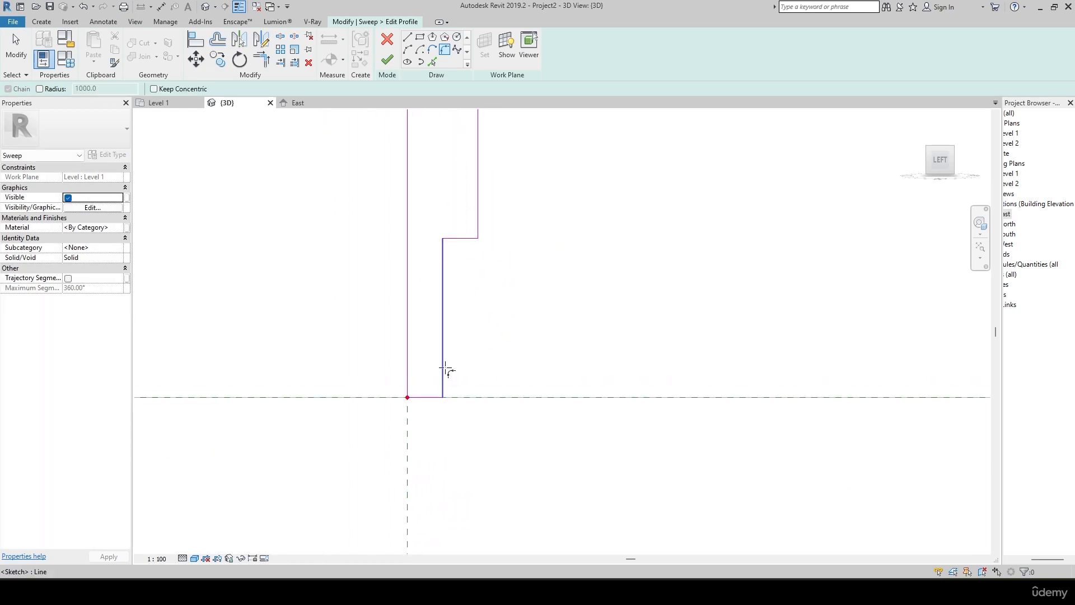
{"action": "scroll", "coordinate": [442, 255], "scroll_direction": "up", "scroll_amount": 3}
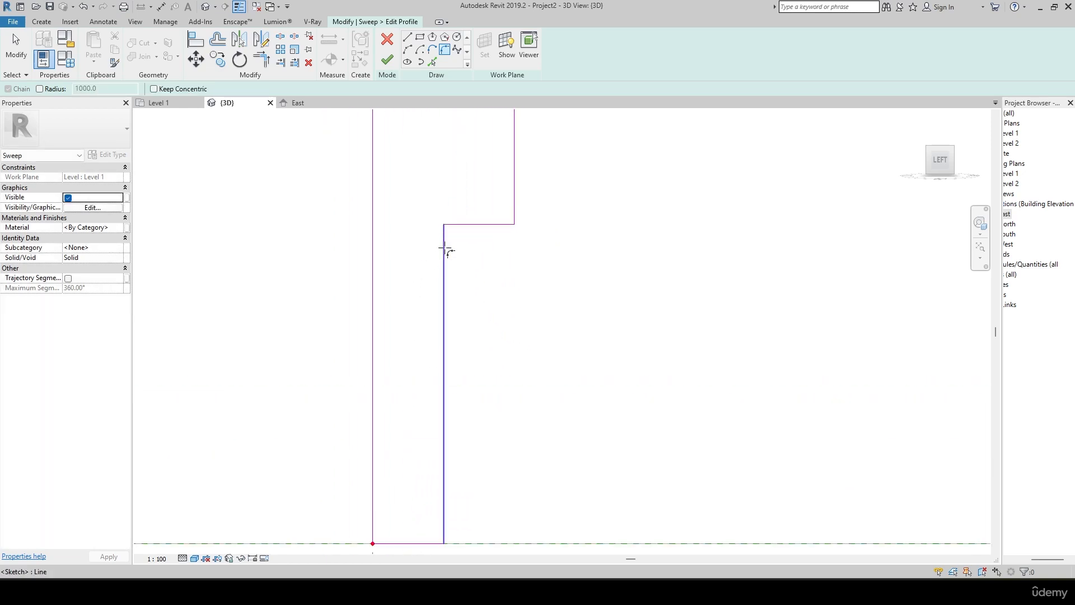
{"action": "left_click", "coordinate": [442, 249]}
{"action": "left_click", "coordinate": [480, 224]}
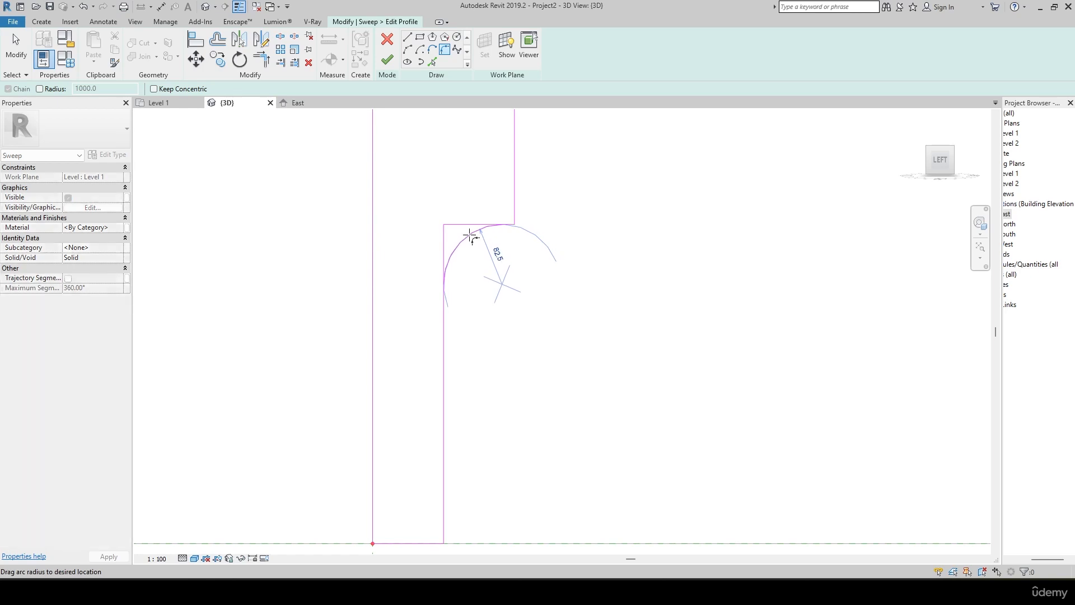
{"action": "left_click", "coordinate": [483, 229]}
{"action": "left_click", "coordinate": [514, 192]}
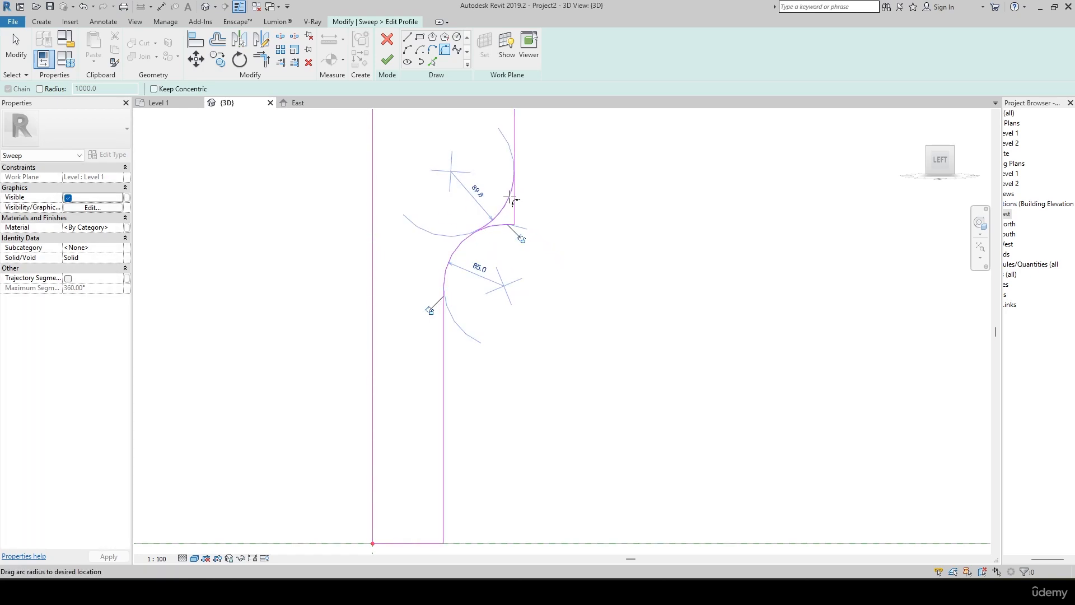
{"action": "left_click", "coordinate": [510, 200]}
- Try to finish the sweep's profile sketch
{"action": "scroll", "coordinate": [511, 199], "scroll_direction": "down", "scroll_amount": 5}
{"action": "scroll", "coordinate": [531, 247], "scroll_direction": "down", "scroll_amount": 4}
{"action": "middle_click_drag", "start_coordinate": [539, 262], "coordinate": [473, 472]}
{"action": "scroll", "coordinate": [441, 204], "scroll_direction": "down", "scroll_amount": 1}
{"action": "scroll", "coordinate": [443, 206], "scroll_direction": "down", "scroll_amount": 2}
{"action": "left_click", "coordinate": [391, 60]}
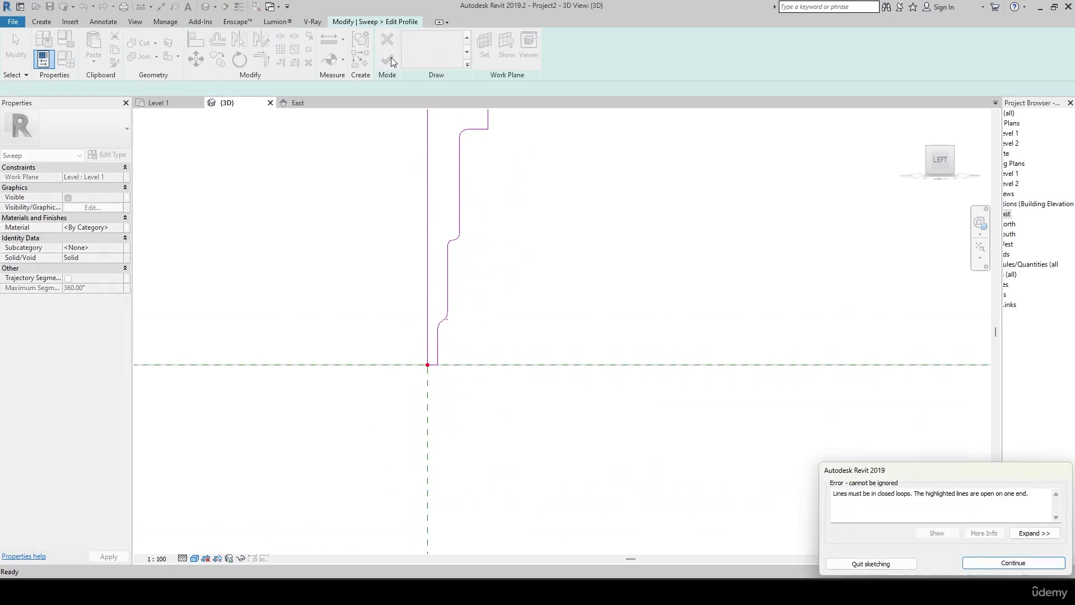
- Continue sketching and delete the stray line segment beside the lowest step's outer fillet
{"action": "scroll", "coordinate": [507, 240], "scroll_direction": "down", "scroll_amount": 2}
{"action": "mouse_move", "coordinate": [530, 206]}
{"action": "middle_mouse_down"}
{"action": "mouse_move", "coordinate": [507, 300]}
{"action": "mouse_move", "coordinate": [512, 287]}
{"action": "middle_mouse_up"}
{"action": "scroll", "coordinate": [551, 364], "scroll_direction": "up", "scroll_amount": 8}
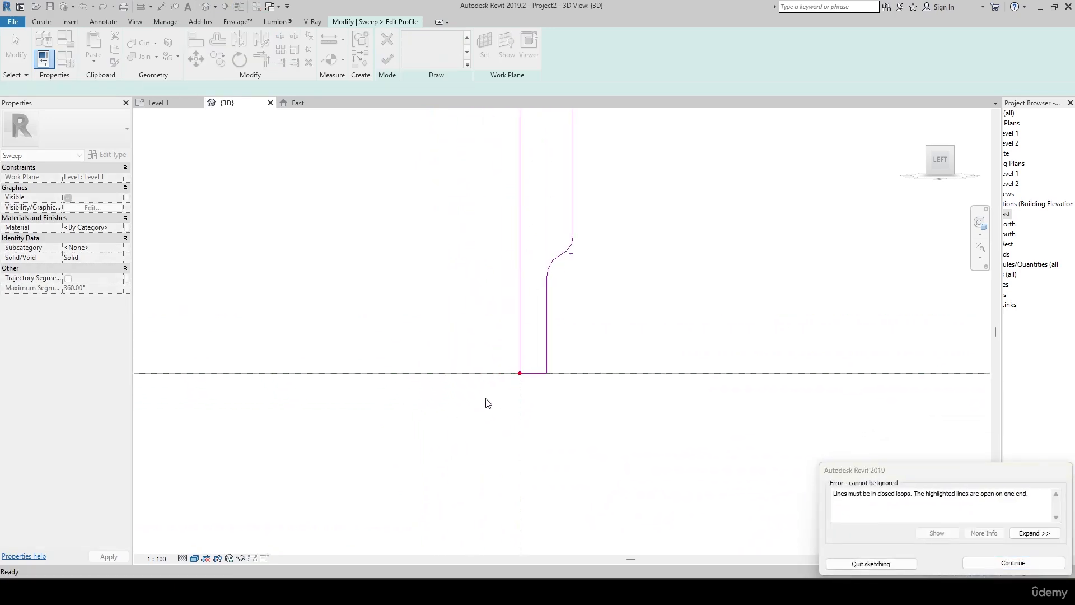
{"action": "middle_click_drag", "start_coordinate": [574, 349], "coordinate": [471, 471]}
{"action": "scroll", "coordinate": [471, 426], "scroll_direction": "down", "scroll_amount": 5}
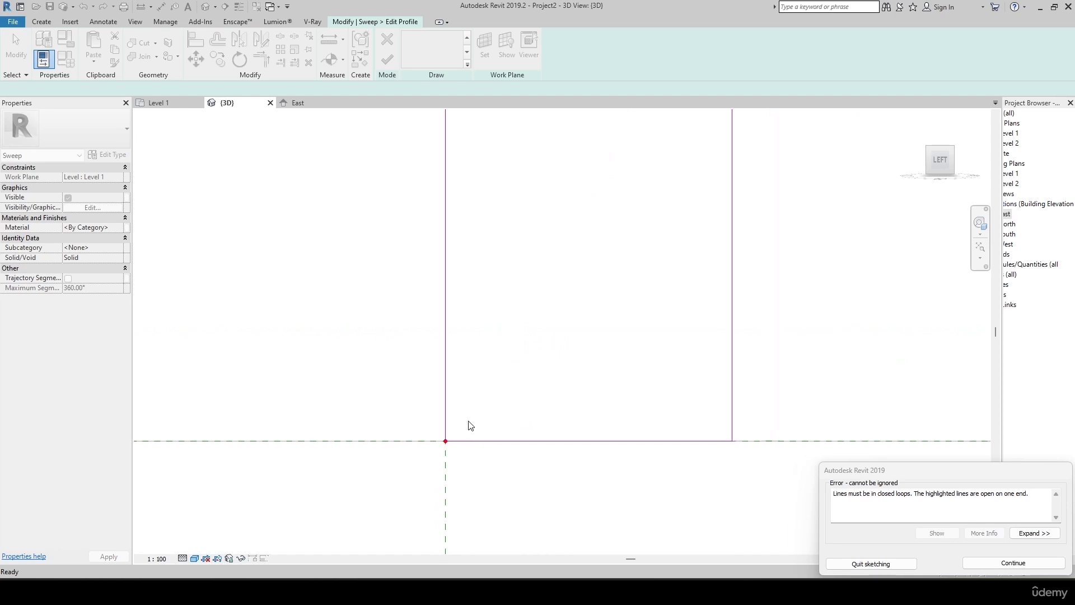
{"action": "middle_click_drag", "start_coordinate": [534, 274], "coordinate": [506, 432]}
{"action": "scroll", "coordinate": [507, 432], "scroll_direction": "up", "scroll_amount": 5}
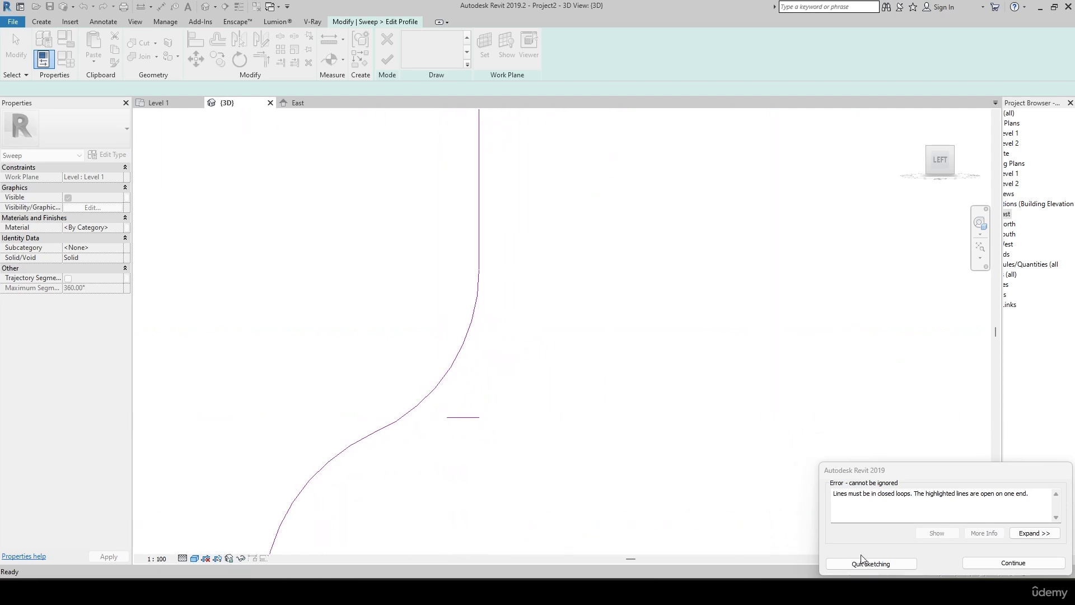
{"action": "left_click", "coordinate": [1012, 562]}
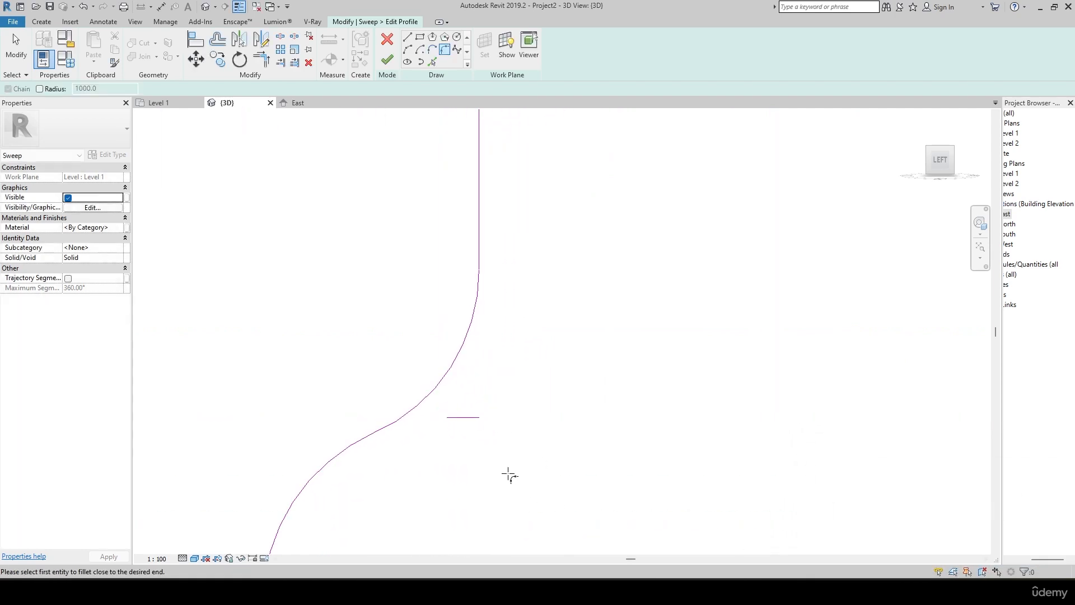
{"action": "key", "text": "Escape"}
{"action": "left_click", "coordinate": [464, 420]}
{"action": "key", "text": "Delete"}
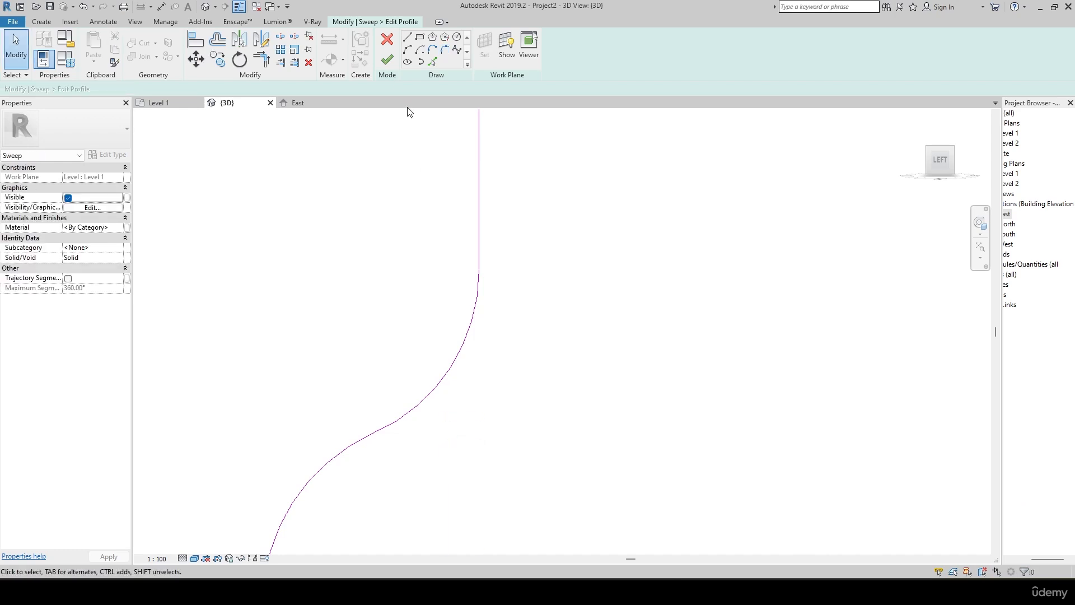
- Finish the stepped profile sketch and complete the sweep along its path
{"action": "left_click", "coordinate": [387, 62]}
{"action": "left_click", "coordinate": [380, 68]}
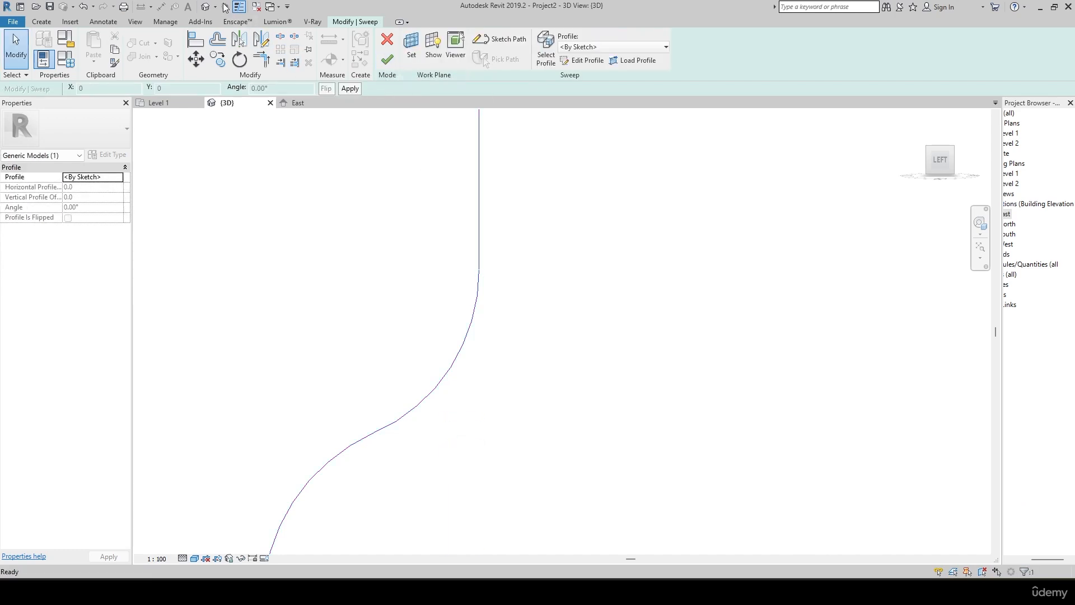
{"action": "middle_click_drag", "start_coordinate": [635, 284], "coordinate": [577, 338], "text": "shift"}
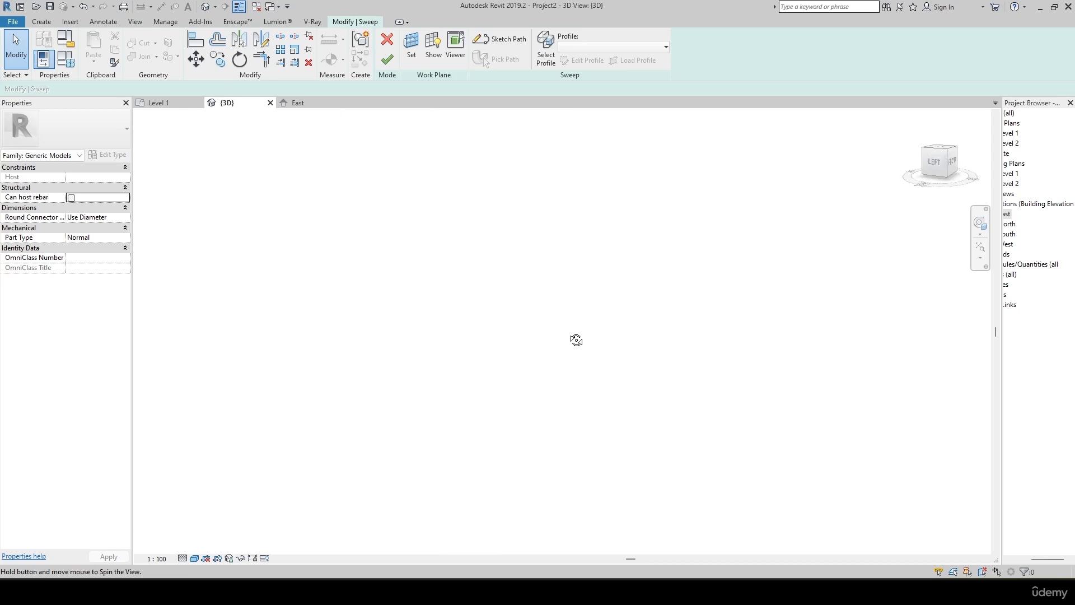
{"action": "scroll", "coordinate": [679, 336], "scroll_direction": "down", "scroll_amount": 10}
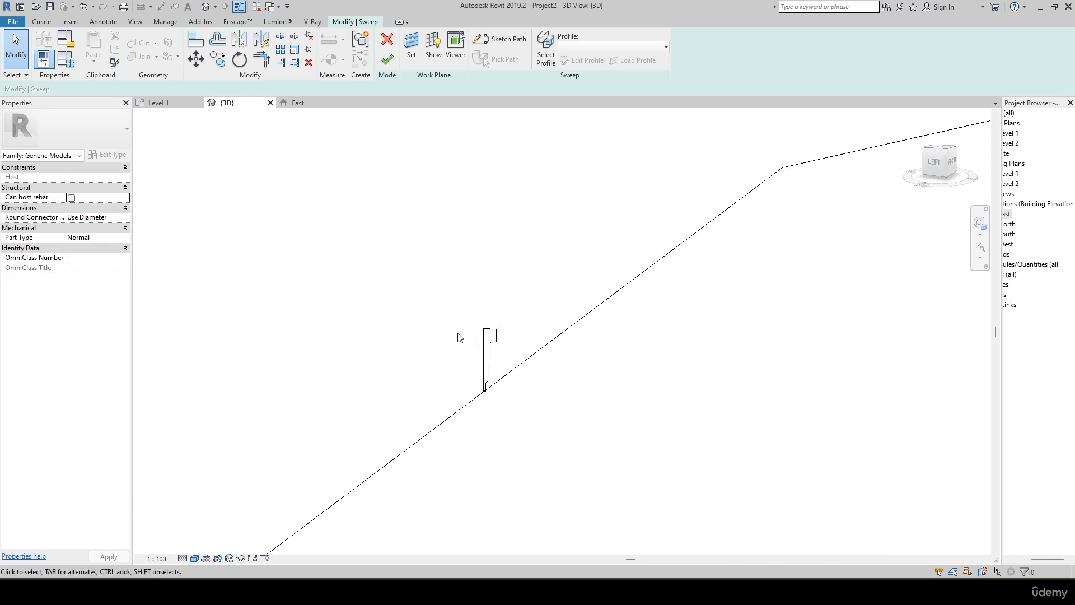
{"action": "scroll", "coordinate": [408, 392], "scroll_direction": "up", "scroll_amount": 3}
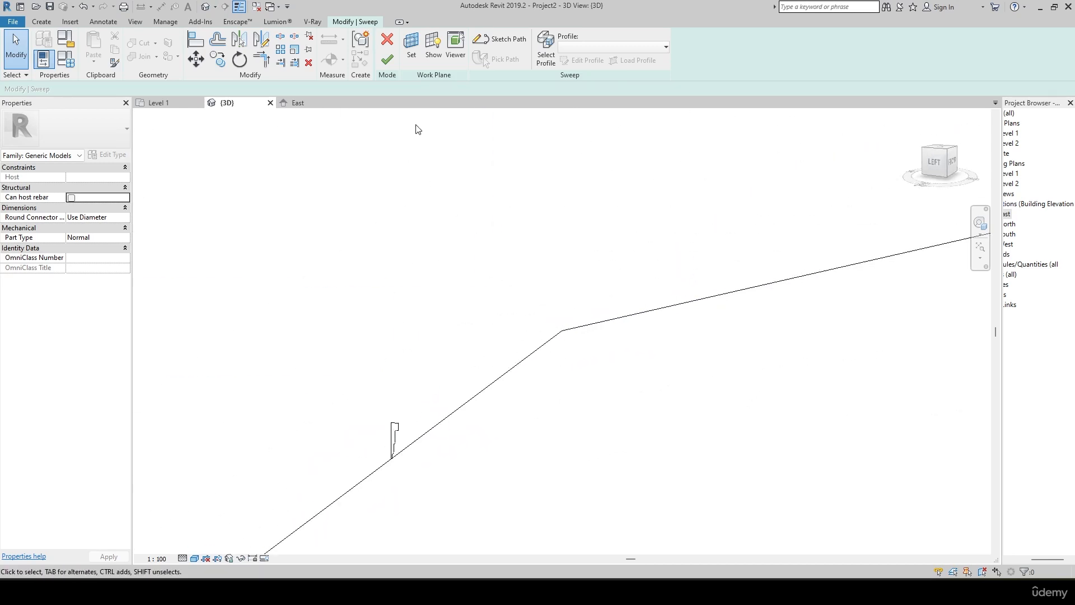
{"action": "left_click", "coordinate": [390, 63]}
{"action": "scroll", "coordinate": [721, 308], "scroll_direction": "down", "scroll_amount": 3}
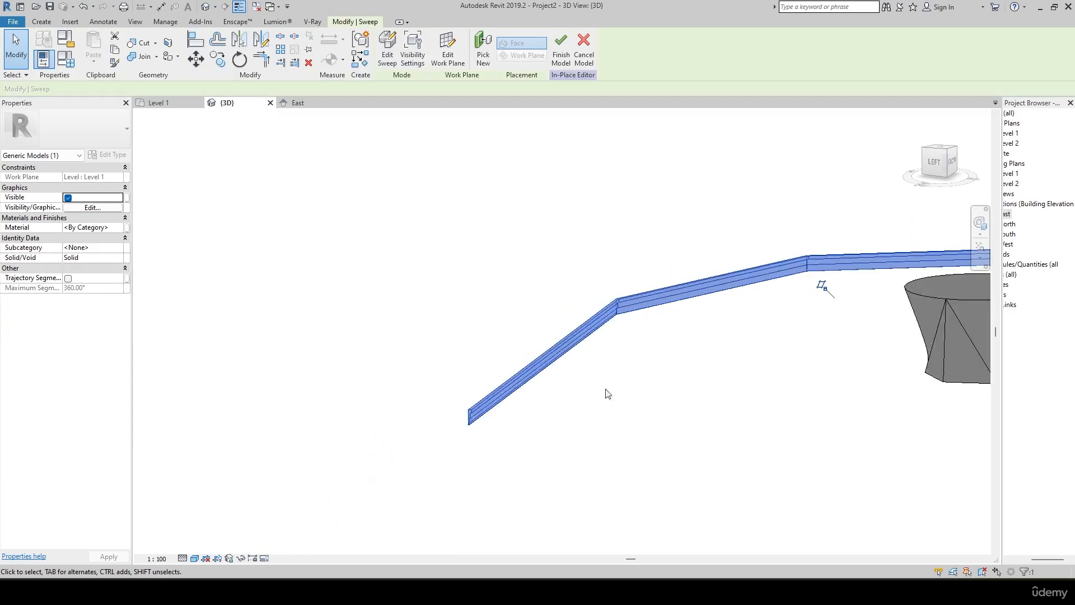
- Deselect the sweep and examine its stepped end profile and its run along the whole path
{"action": "left_click", "coordinate": [496, 430]}
{"action": "scroll", "coordinate": [496, 431], "scroll_direction": "up", "scroll_amount": 5}
{"action": "scroll", "coordinate": [562, 428], "scroll_direction": "down", "scroll_amount": 6}
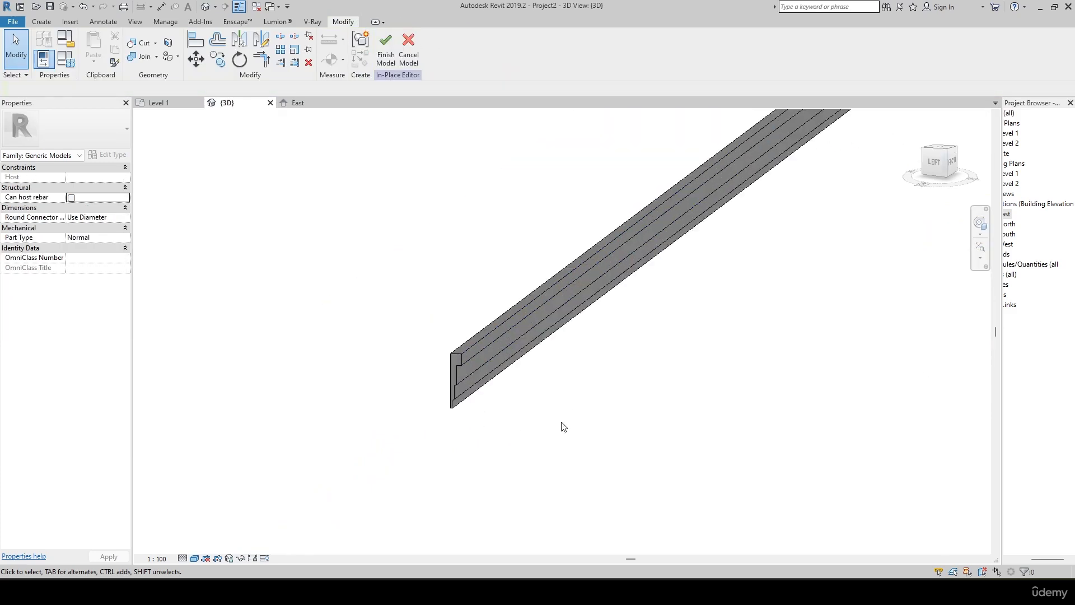
{"action": "scroll", "coordinate": [586, 406], "scroll_direction": "down", "scroll_amount": 3}
{"action": "middle_click_drag", "start_coordinate": [739, 341], "coordinate": [654, 398]}
{"action": "scroll", "coordinate": [654, 398], "scroll_direction": "up", "scroll_amount": 4}
{"action": "middle_click_drag", "start_coordinate": [907, 403], "coordinate": [632, 428], "text": "shift"}
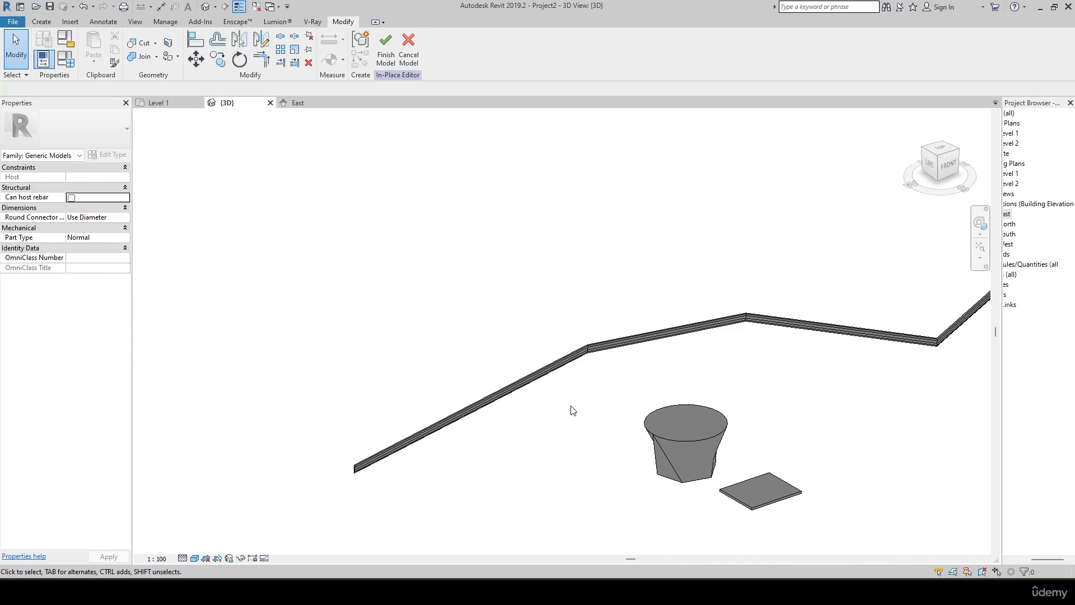
{"action": "scroll", "coordinate": [571, 407], "scroll_direction": "down", "scroll_amount": 1}
{"action": "middle_click_drag", "start_coordinate": [561, 422], "coordinate": [608, 394], "text": "shift"}
{"action": "scroll", "coordinate": [492, 464], "scroll_direction": "up", "scroll_amount": 5}
{"action": "middle_click_drag", "start_coordinate": [512, 464], "coordinate": [755, 396]}
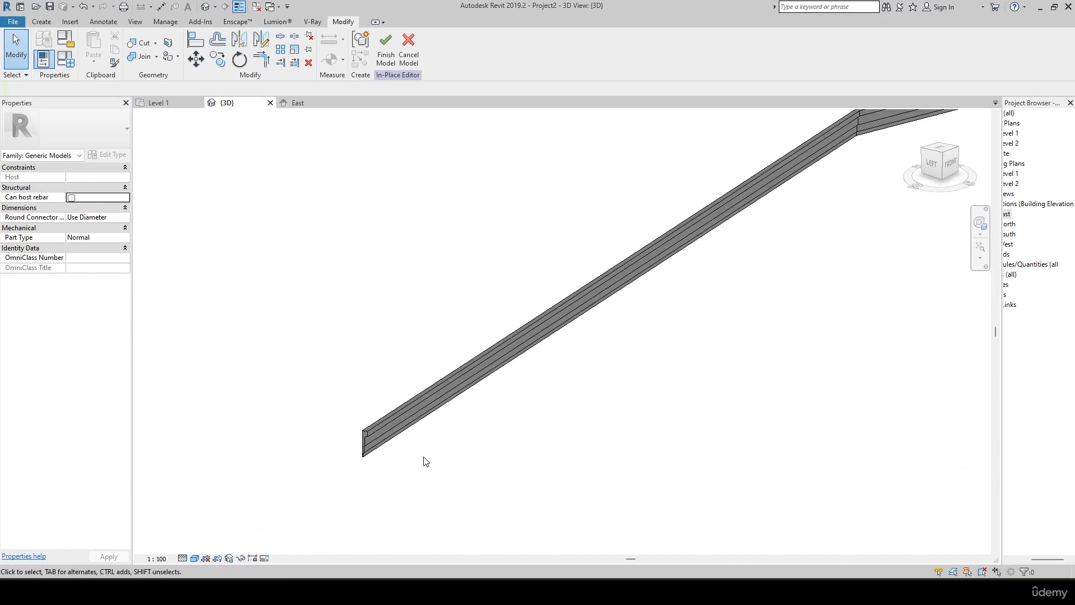
{"action": "scroll", "coordinate": [371, 458], "scroll_direction": "up", "scroll_amount": 4}
{"action": "scroll", "coordinate": [307, 315], "scroll_direction": "down", "scroll_amount": 5}
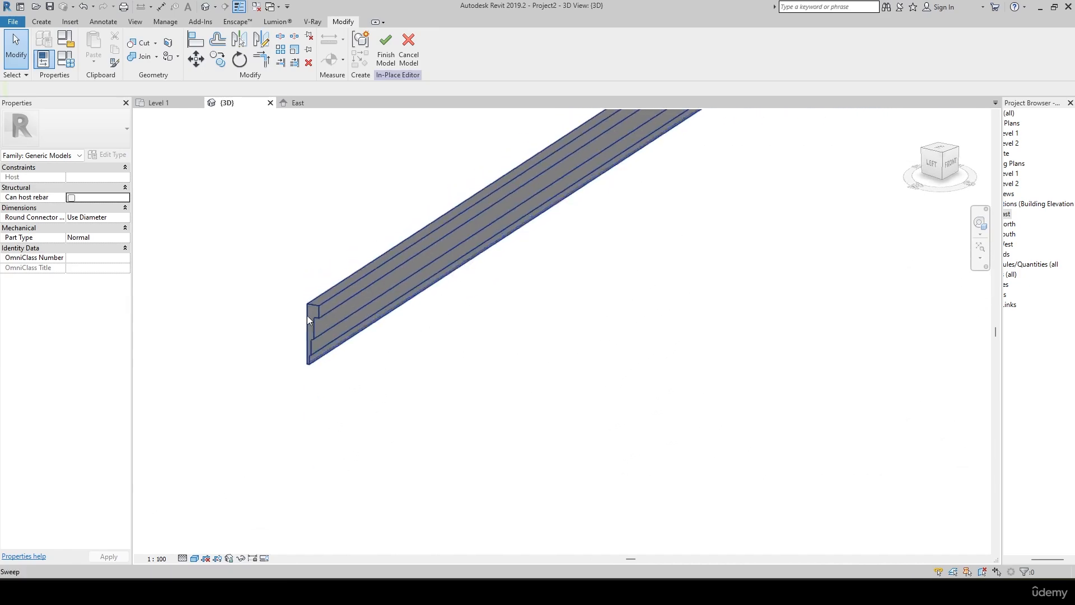
{"action": "scroll", "coordinate": [648, 314], "scroll_direction": "down", "scroll_amount": 2}
{"action": "middle_click_drag", "start_coordinate": [649, 308], "coordinate": [397, 534]}
{"action": "scroll", "coordinate": [453, 391], "scroll_direction": "down", "scroll_amount": 5}
{"action": "middle_click_drag", "start_coordinate": [454, 394], "coordinate": [536, 375], "text": "shift"}
- Start a solid Swept Blend and sketch a straight horizontal path 360000 long north of the sweep, then finish the path
{"action": "left_click", "coordinate": [40, 22]}
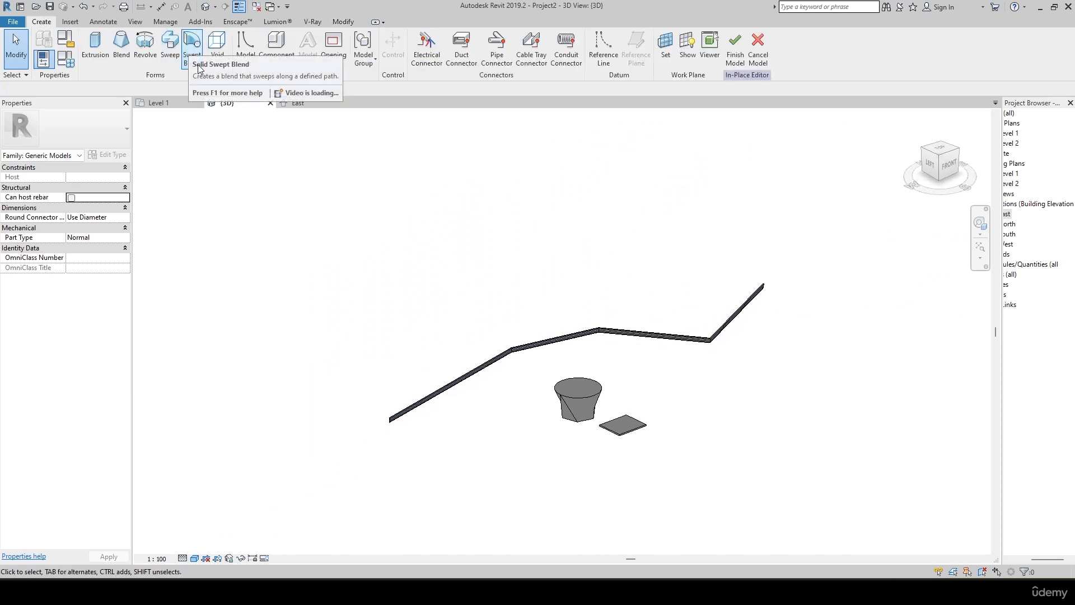
{"action": "scroll", "coordinate": [581, 423], "scroll_direction": "up", "scroll_amount": 4}
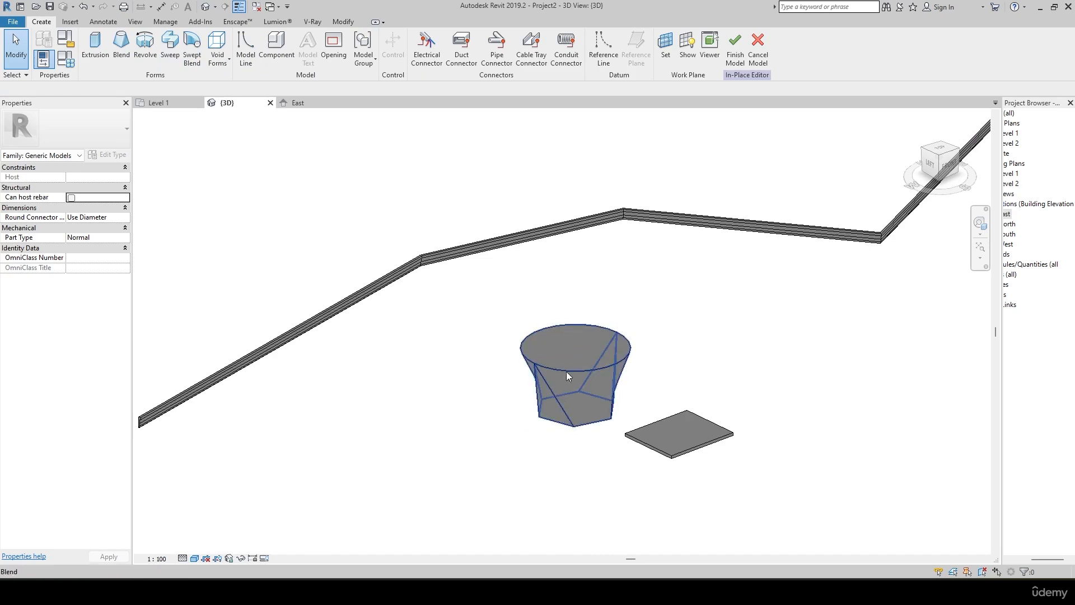
{"action": "scroll", "coordinate": [649, 375], "scroll_direction": "down", "scroll_amount": 2}
{"action": "middle_click_drag", "start_coordinate": [632, 277], "coordinate": [623, 464]}
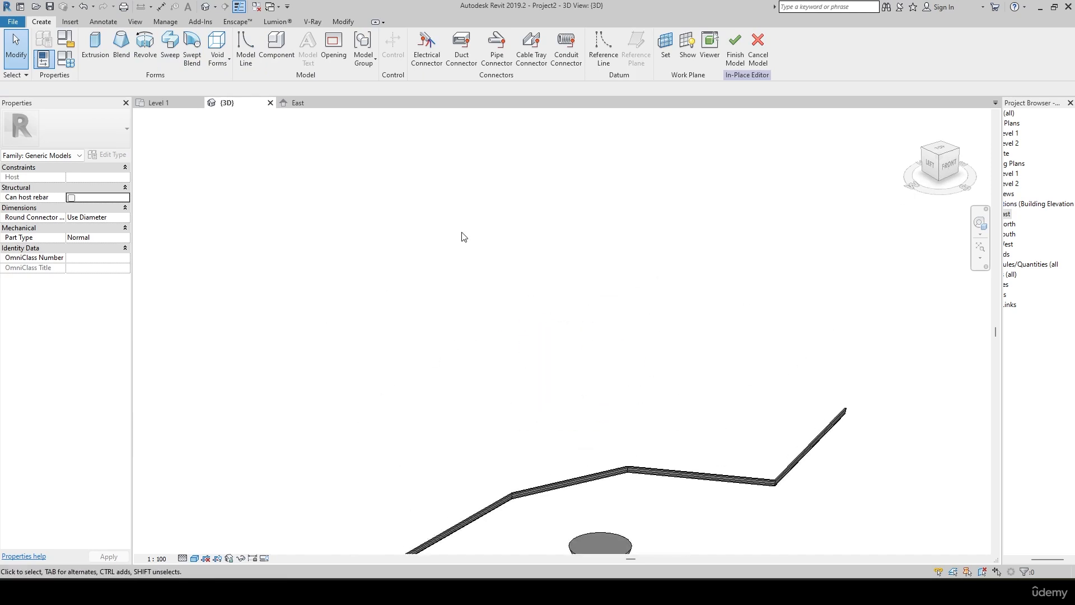
{"action": "scroll", "coordinate": [461, 232], "scroll_direction": "down", "scroll_amount": 2}
{"action": "middle_click_drag", "start_coordinate": [541, 240], "coordinate": [509, 243], "text": "shift"}
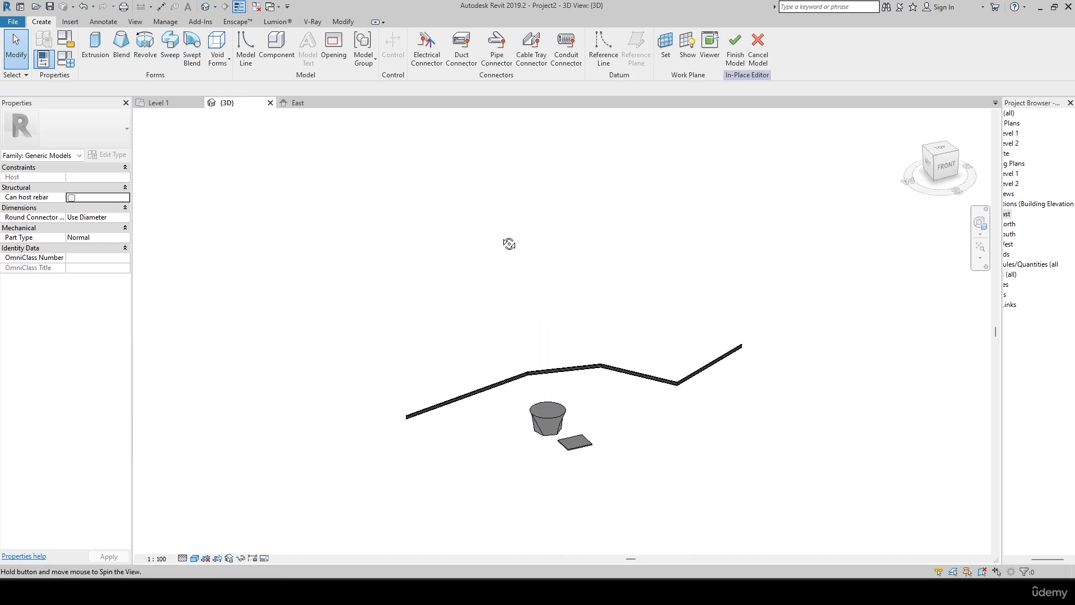
{"action": "left_click", "coordinate": [940, 150]}
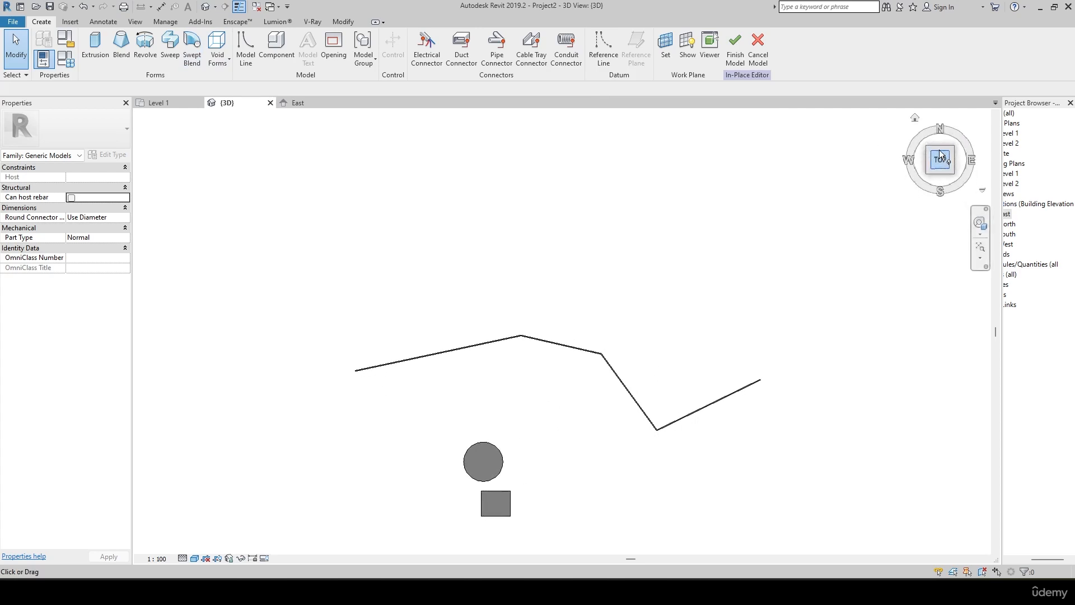
{"action": "left_click", "coordinate": [189, 54]}
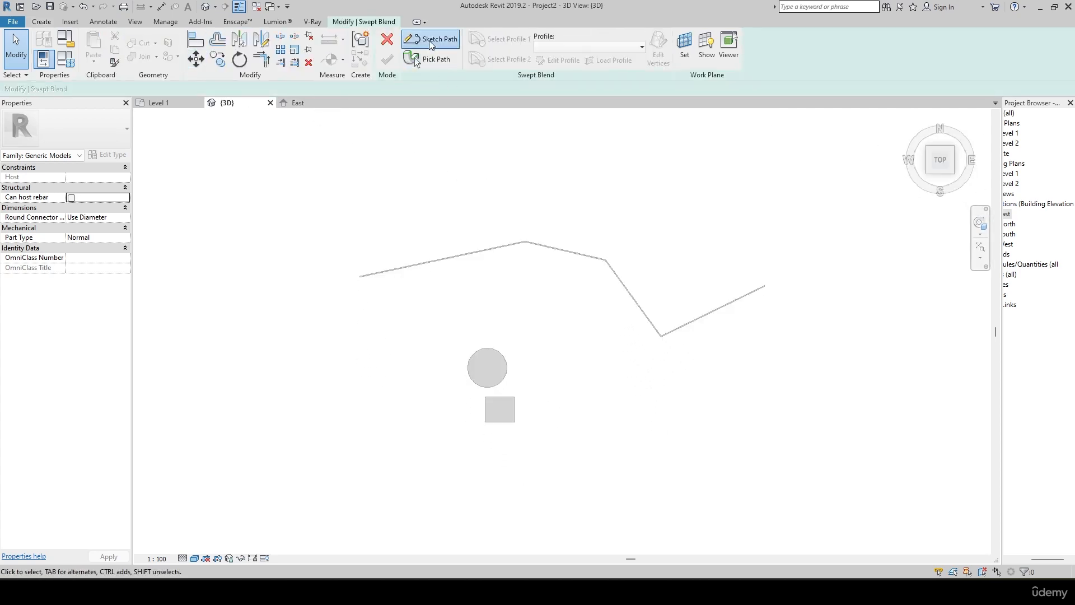
{"action": "left_click", "coordinate": [432, 42]}
{"action": "left_click", "coordinate": [274, 172]}
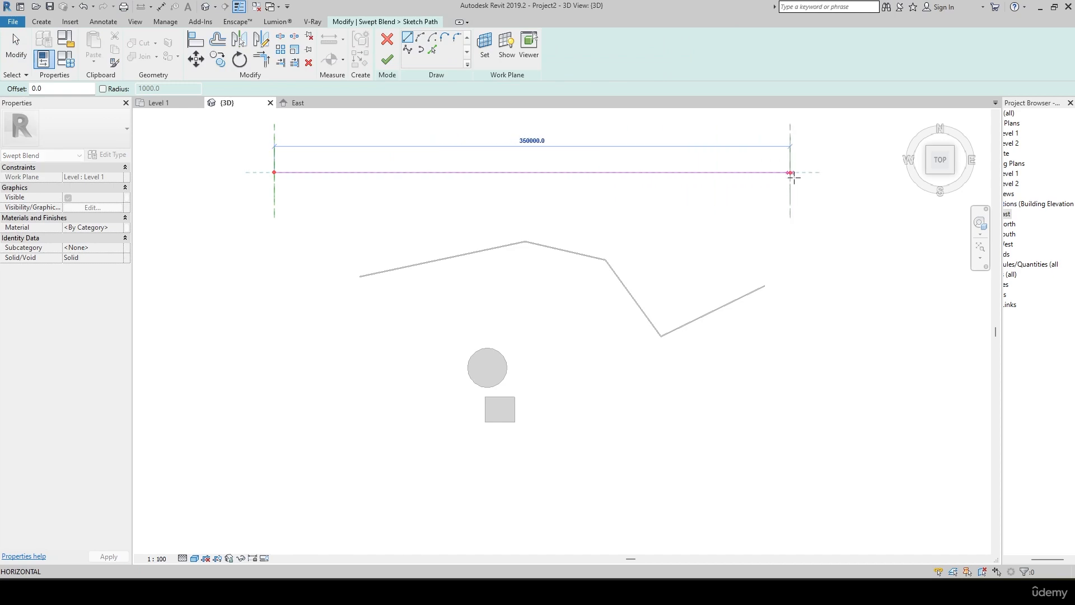
{"action": "left_click", "coordinate": [805, 174]}
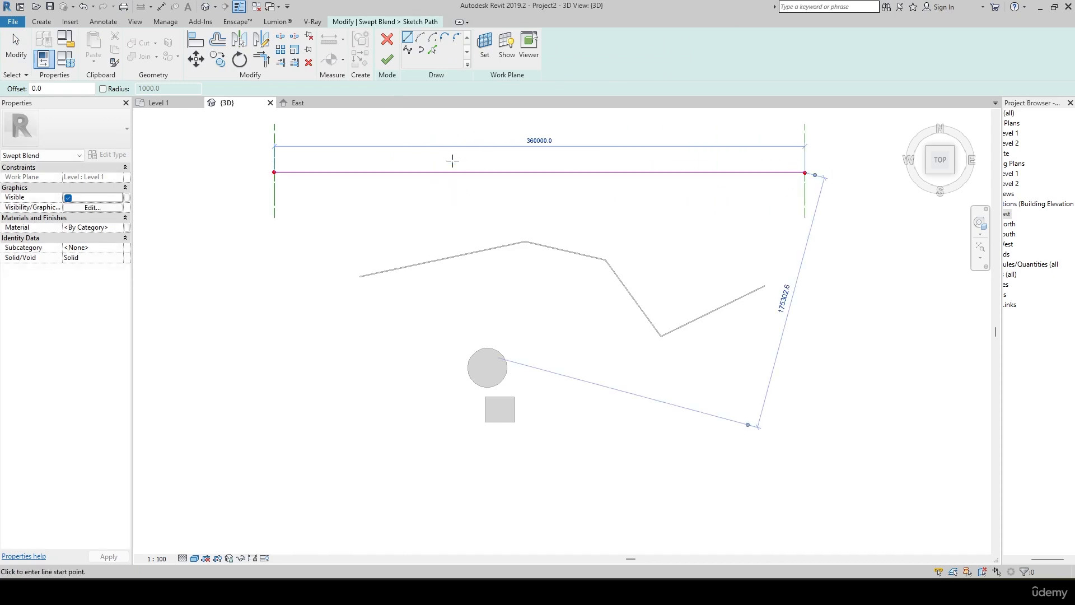
{"action": "mouse_move", "coordinate": [452, 160]}
{"action": "middle_mouse_down", "text": "shift"}
{"action": "mouse_move", "coordinate": [445, 212]}
{"action": "mouse_move", "coordinate": [459, 224]}
{"action": "middle_mouse_up", "text": "shift"}
{"action": "left_click", "coordinate": [387, 59]}
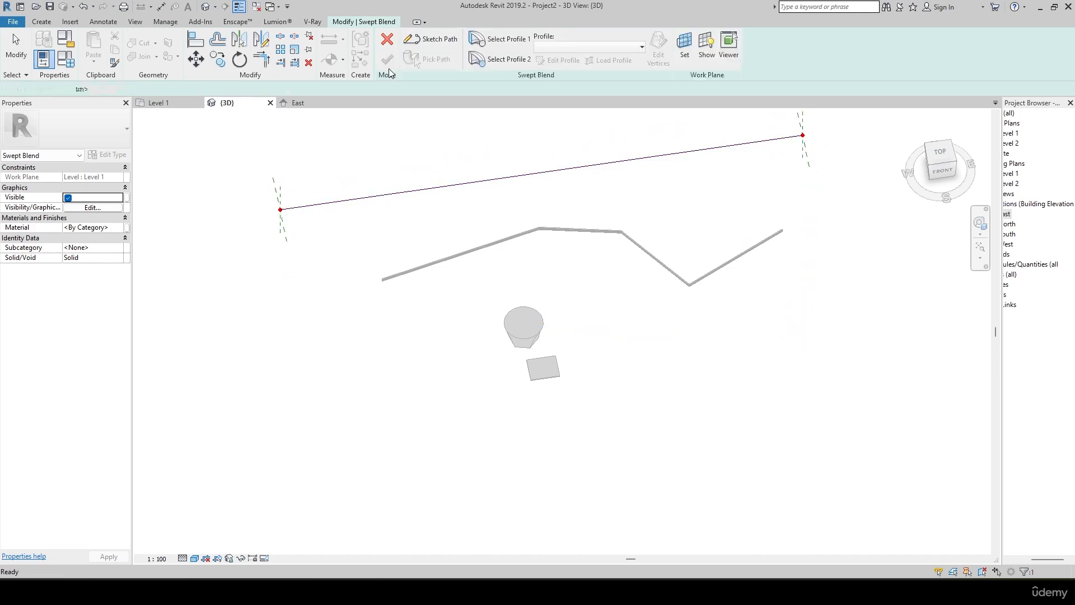
- Open the swept blend's first profile for editing at the west end of the path
{"action": "scroll", "coordinate": [462, 243], "scroll_direction": "down", "scroll_amount": 4}
{"action": "middle_click_drag", "start_coordinate": [473, 183], "coordinate": [472, 339]}
{"action": "scroll", "coordinate": [486, 228], "scroll_direction": "up", "scroll_amount": 5}
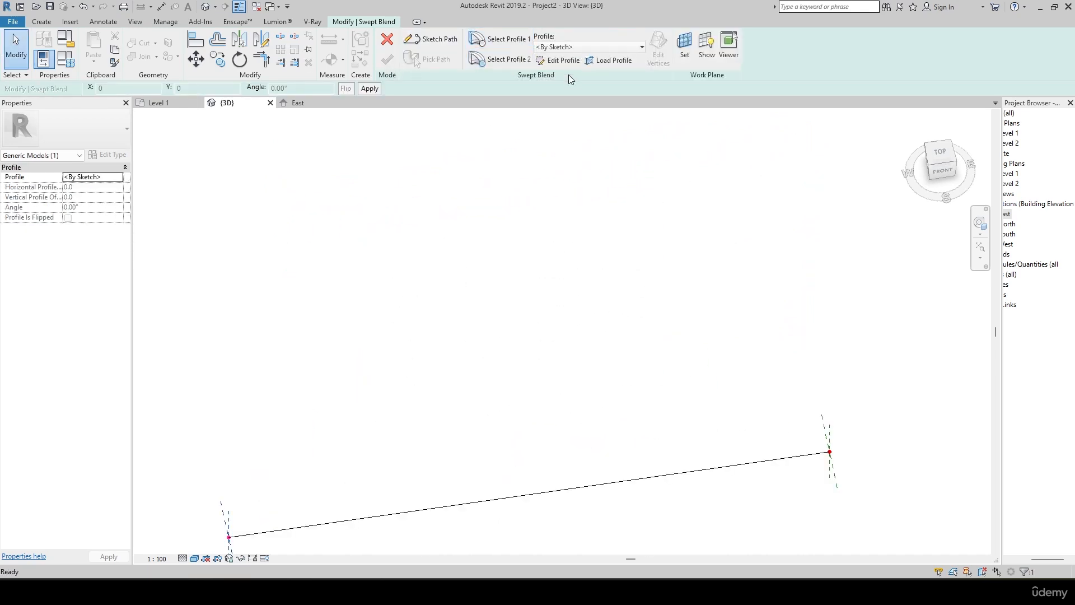
{"action": "scroll", "coordinate": [617, 171], "scroll_direction": "down", "scroll_amount": 2}
{"action": "scroll", "coordinate": [400, 374], "scroll_direction": "up", "scroll_amount": 3}
{"action": "middle_click_drag", "start_coordinate": [397, 375], "coordinate": [466, 359], "text": "shift"}
{"action": "left_click", "coordinate": [557, 60]}
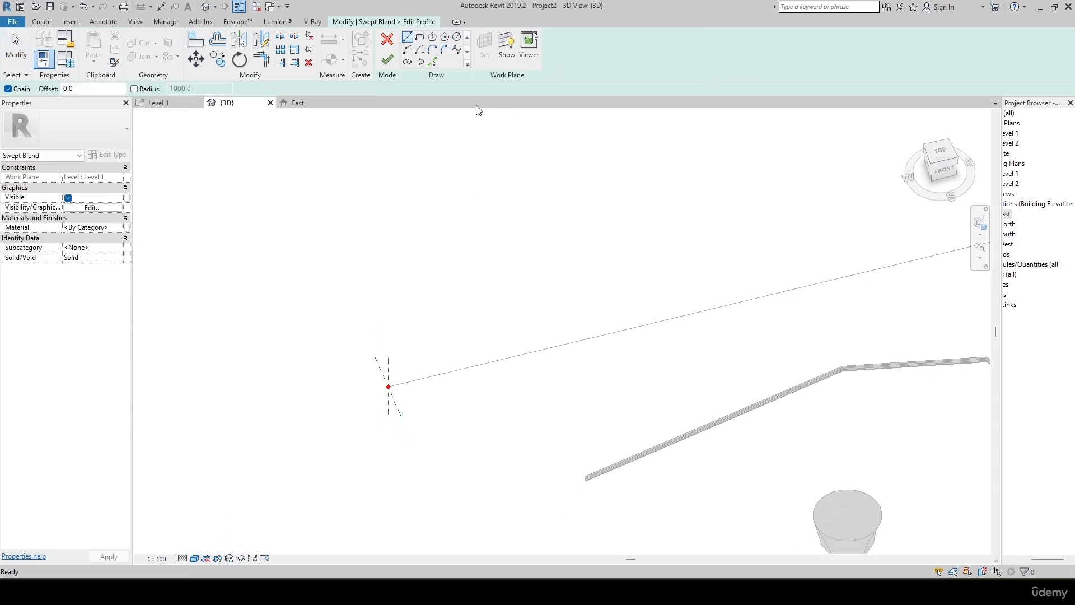
- Draw a six-sided polygon with a radius of about 5000 centred on the path's west end and finish the first profile
{"action": "left_click", "coordinate": [927, 167]}
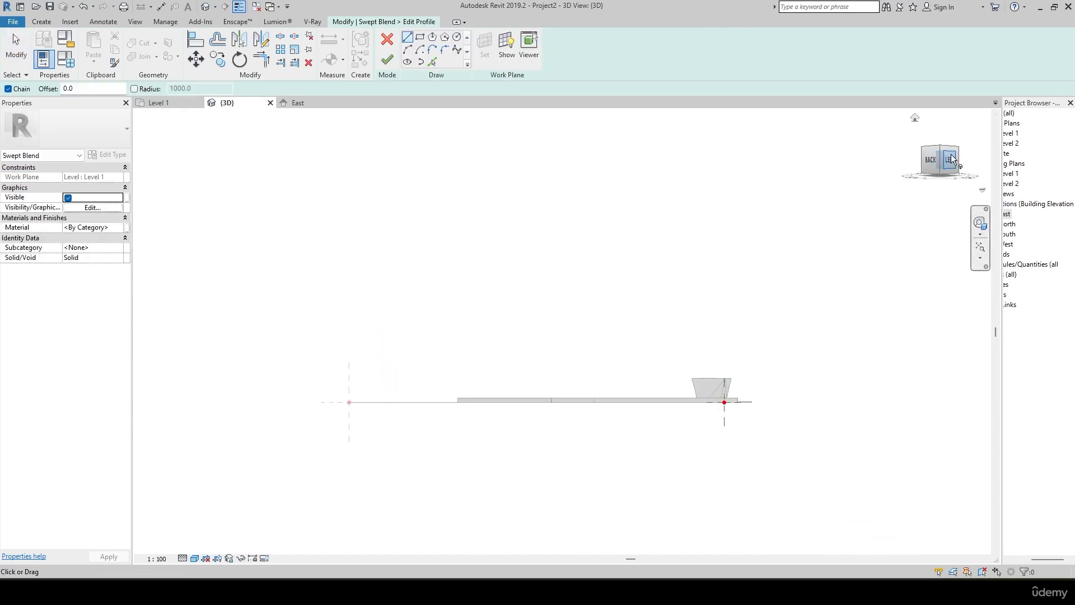
{"action": "scroll", "coordinate": [350, 427], "scroll_direction": "up", "scroll_amount": 3}
{"action": "middle_click_drag", "start_coordinate": [385, 324], "coordinate": [636, 351]}
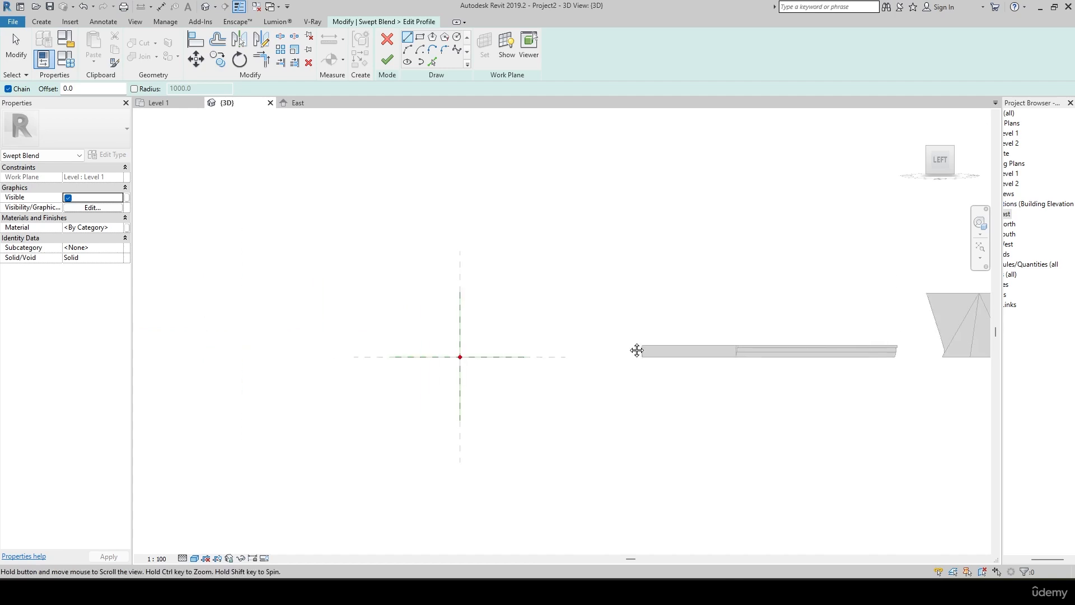
{"action": "left_click", "coordinate": [433, 39]}
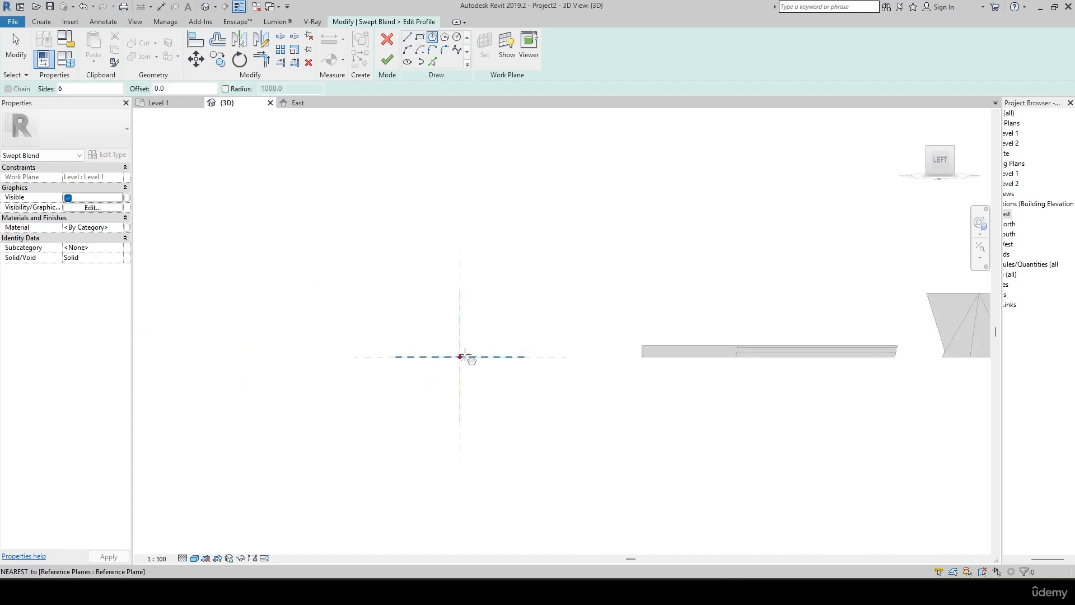
{"action": "left_click", "coordinate": [460, 357]}
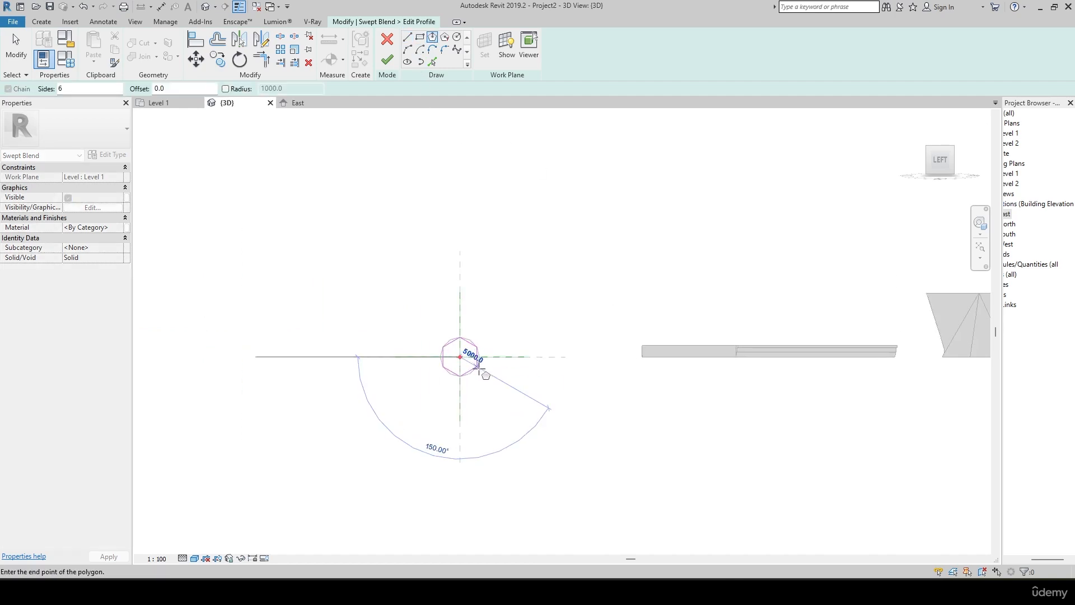
{"action": "left_click", "coordinate": [481, 370]}
{"action": "middle_click_drag", "start_coordinate": [715, 328], "coordinate": [540, 441], "text": "shift"}
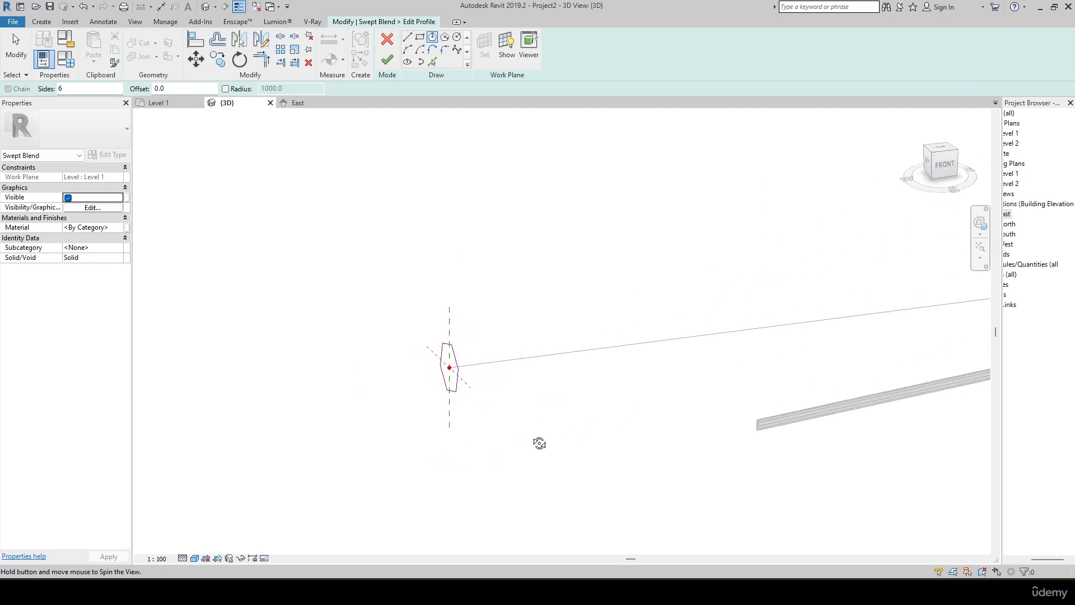
{"action": "left_click", "coordinate": [388, 60]}
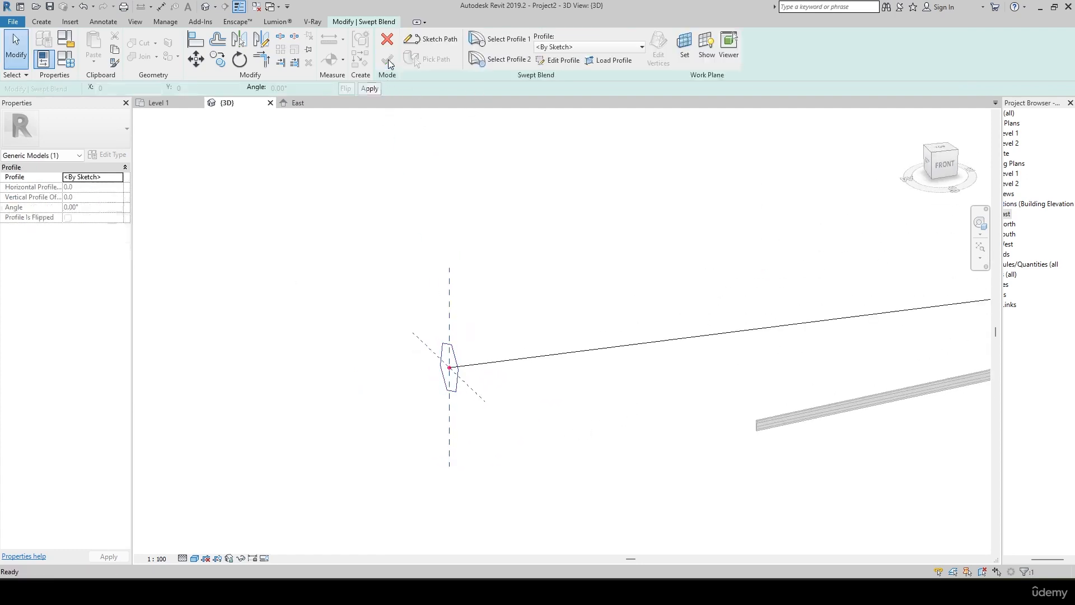
- Sketch the swept blend's second profile as a circle of about 9000 radius centred on the path's east end and finish the swept blend
{"action": "left_click", "coordinate": [509, 55]}
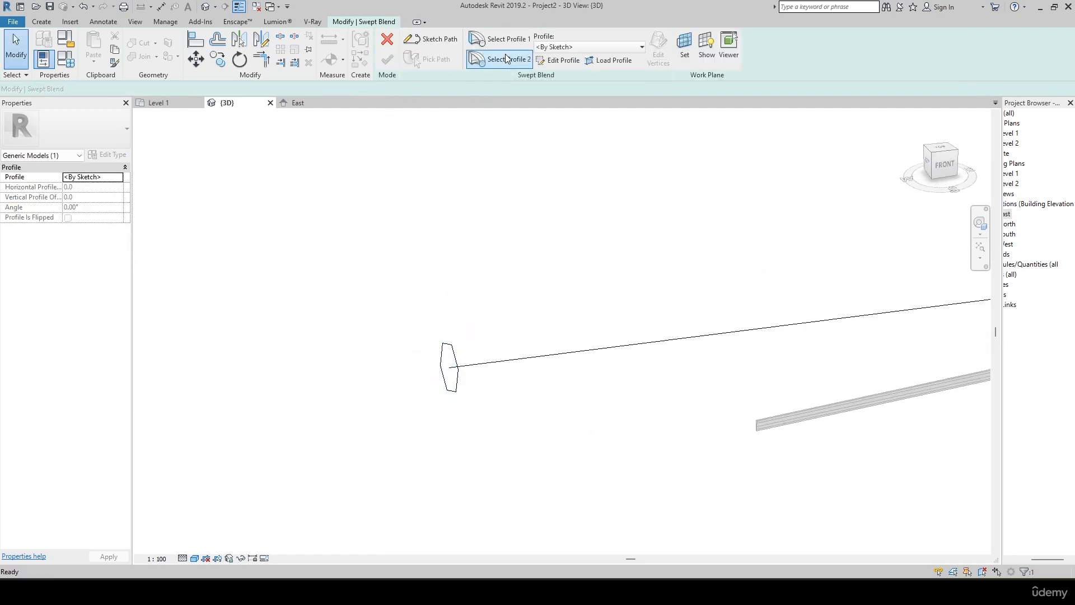
{"action": "left_click", "coordinate": [563, 61]}
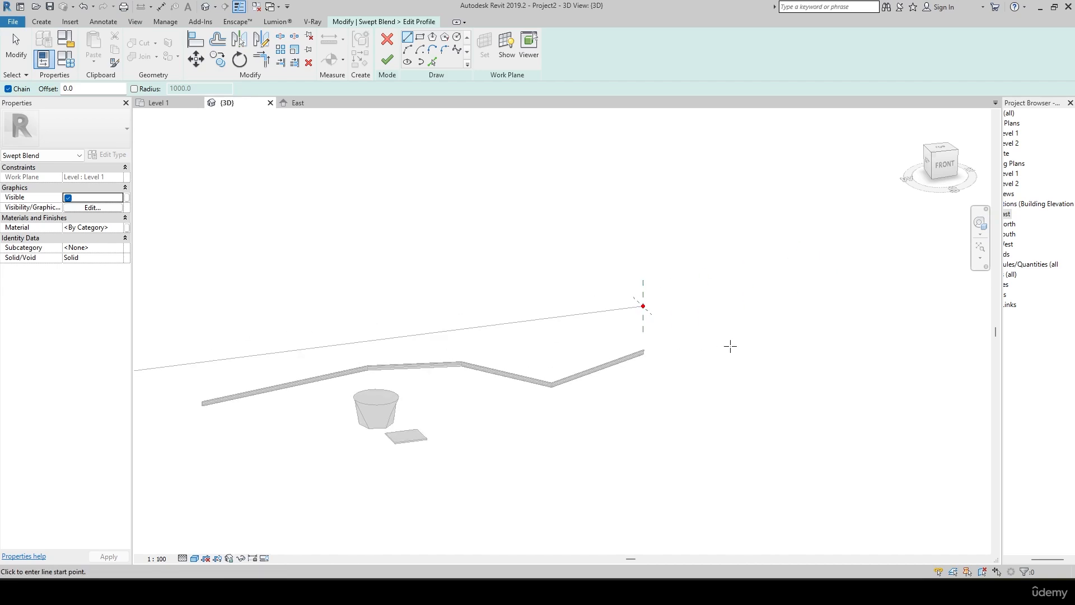
{"action": "left_click", "coordinate": [958, 171]}
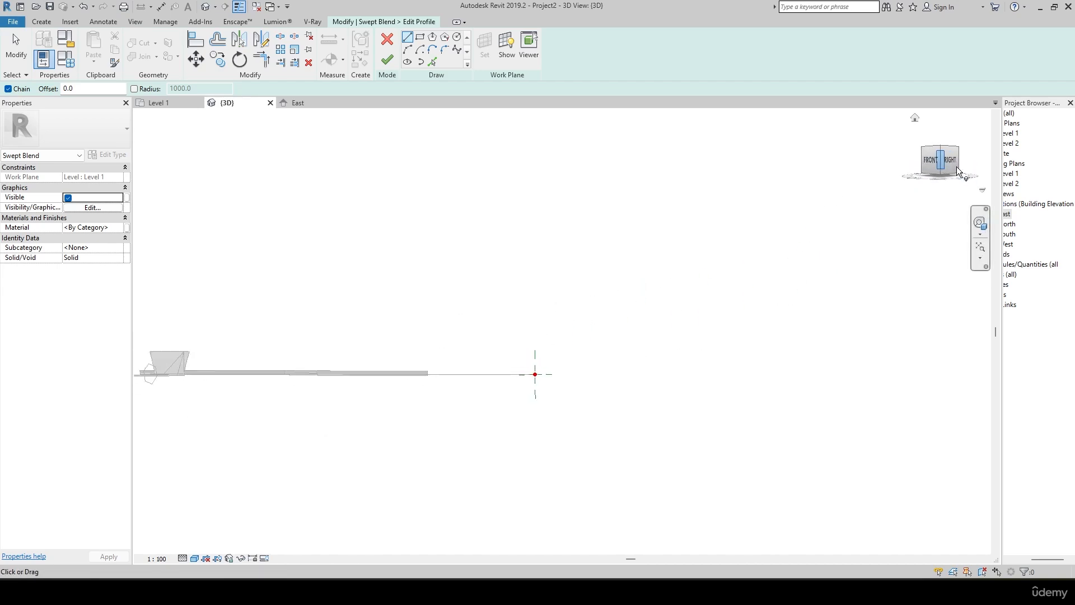
{"action": "scroll", "coordinate": [721, 344], "scroll_direction": "up", "scroll_amount": 6}
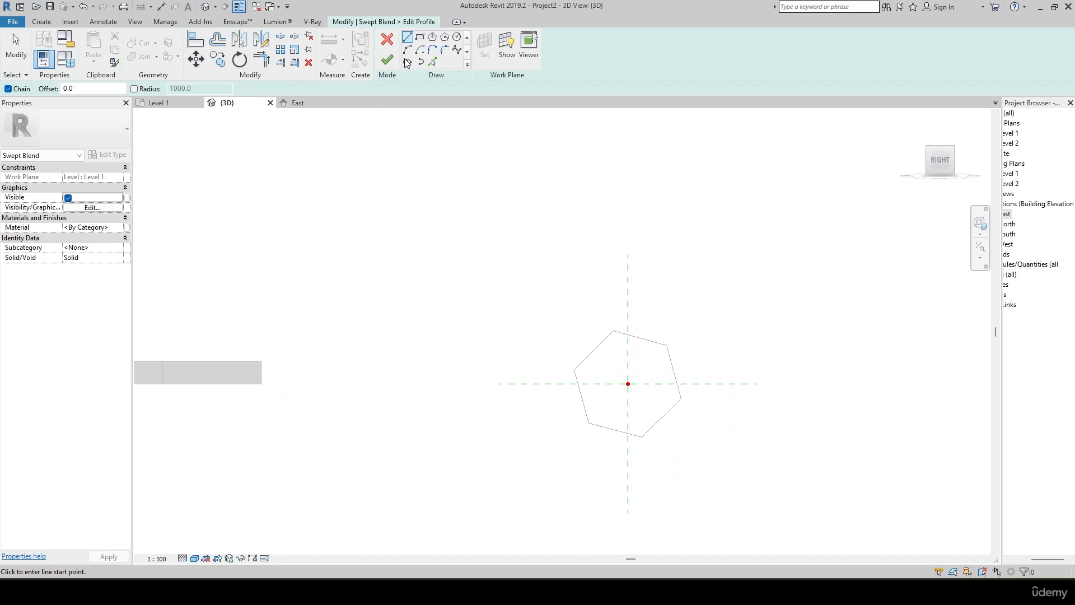
{"action": "left_click", "coordinate": [457, 37]}
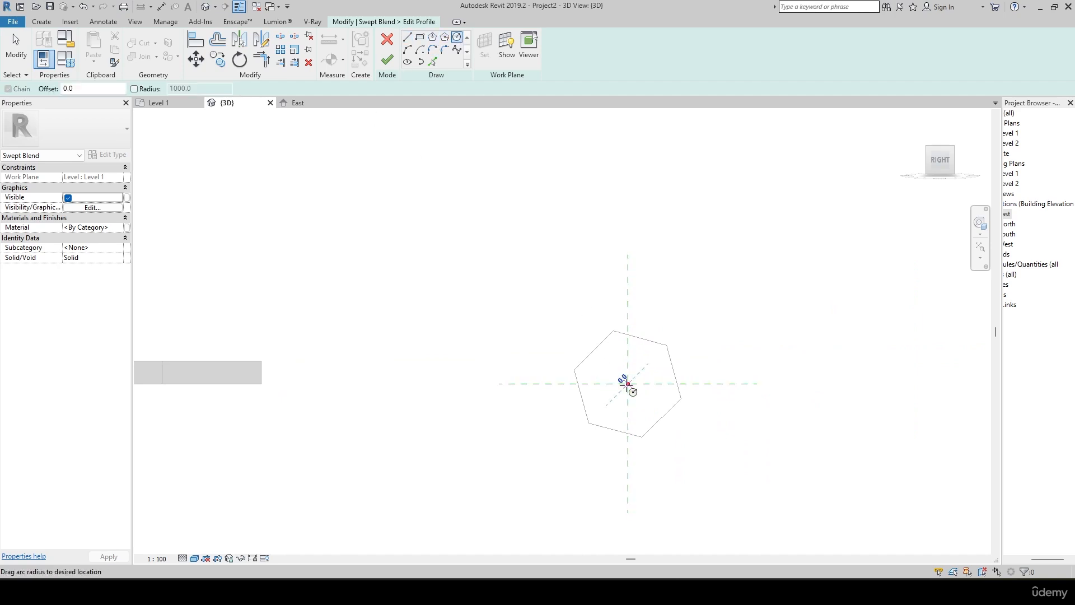
{"action": "left_click", "coordinate": [628, 383]}
{"action": "left_click", "coordinate": [653, 450]}
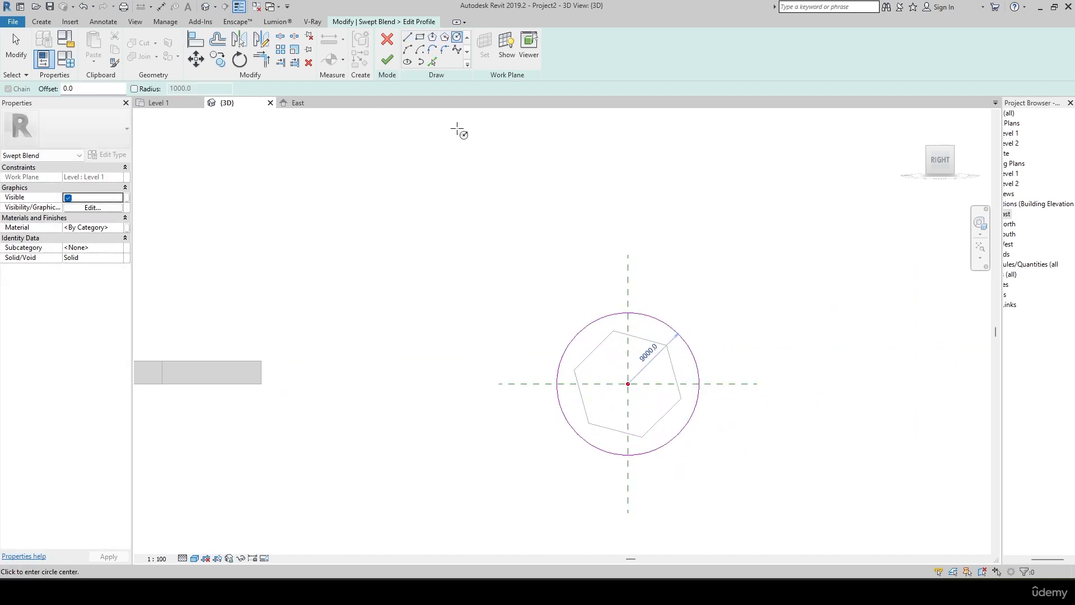
{"action": "left_click", "coordinate": [387, 60]}
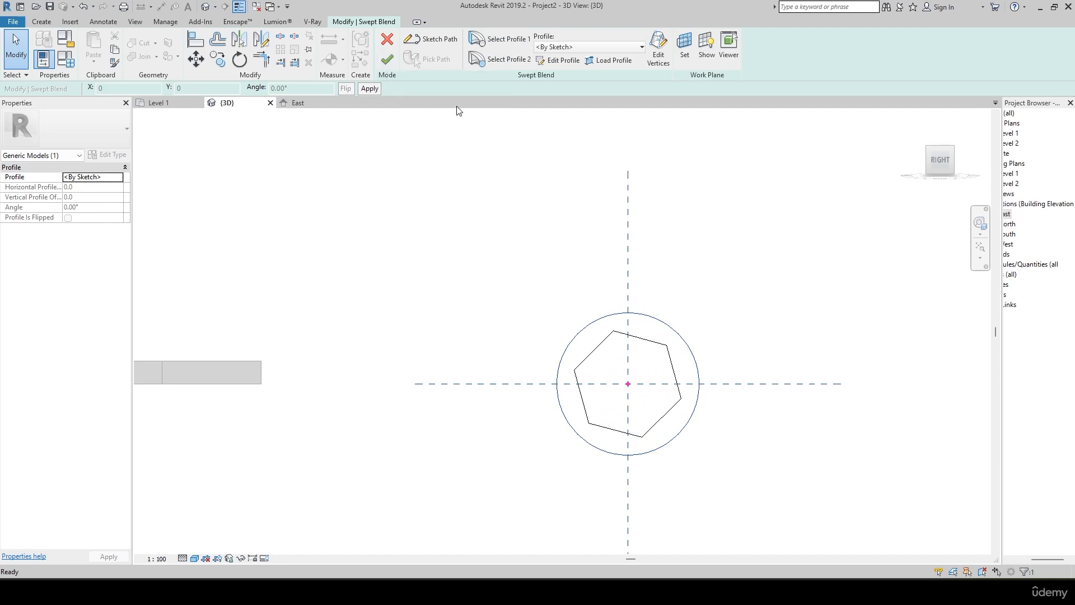
{"action": "left_click", "coordinate": [387, 59]}
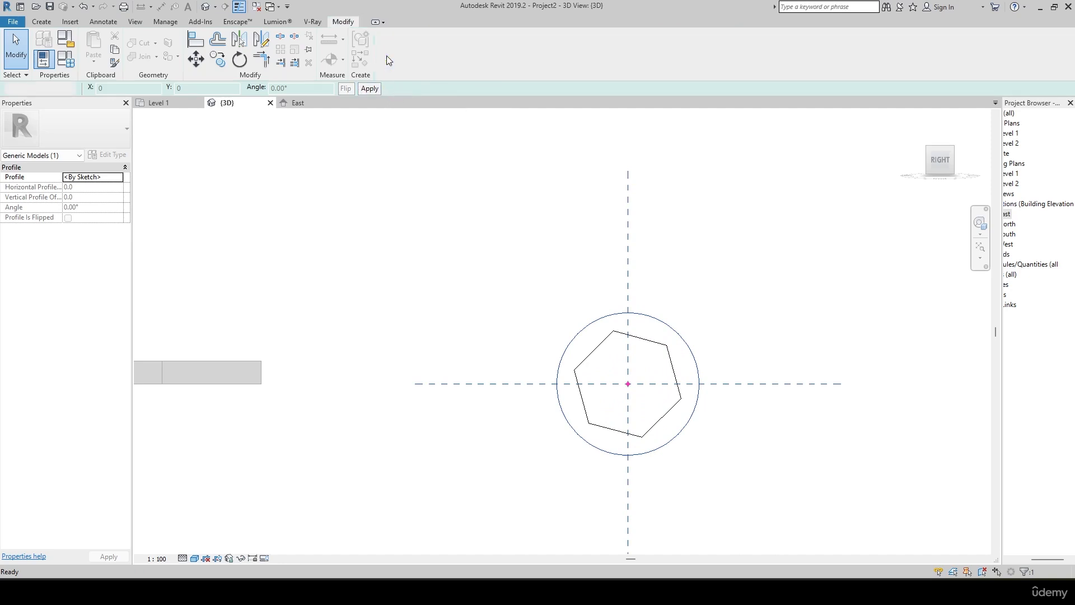
- Deselect the swept blend and examine its transition from the hexagonal end to the circular end from several sides
{"action": "scroll", "coordinate": [409, 250], "scroll_direction": "down", "scroll_amount": 2}
{"action": "middle_click_drag", "start_coordinate": [413, 308], "coordinate": [595, 465], "text": "shift"}
{"action": "left_click", "coordinate": [614, 319]}
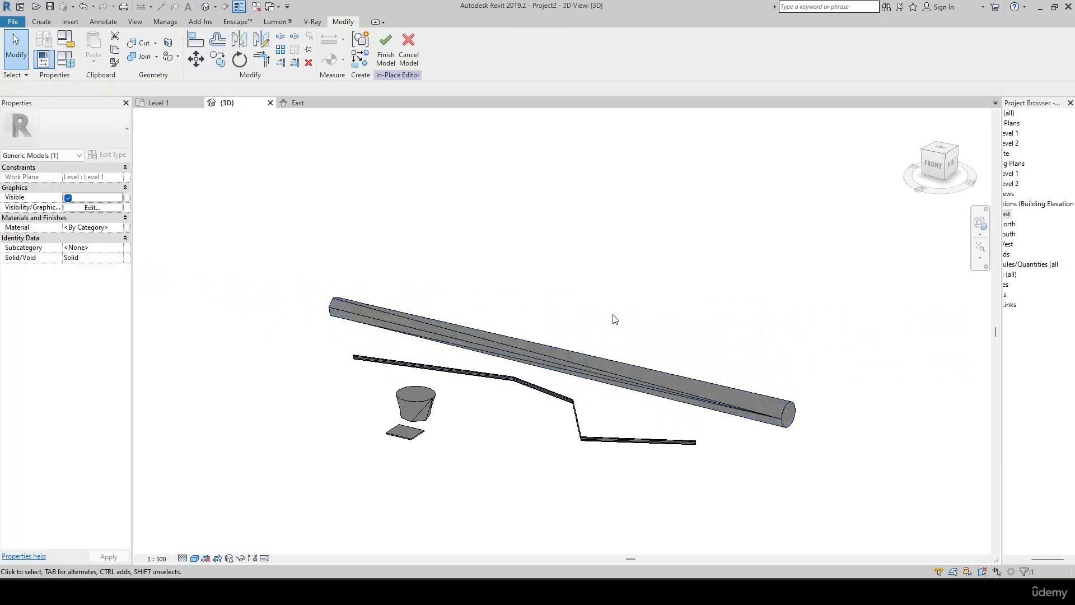
{"action": "middle_click_drag", "start_coordinate": [614, 319], "coordinate": [509, 308], "text": "shift"}
{"action": "scroll", "coordinate": [846, 405], "scroll_direction": "up", "scroll_amount": 3}
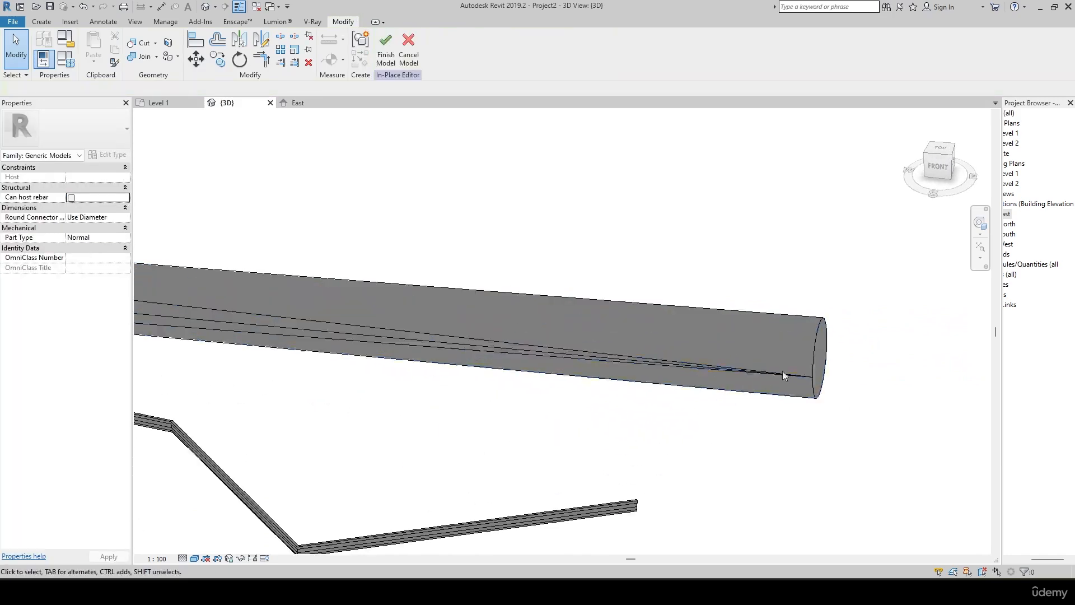
{"action": "scroll", "coordinate": [784, 358], "scroll_direction": "down", "scroll_amount": 4}
{"action": "middle_click_drag", "start_coordinate": [778, 336], "coordinate": [522, 316], "text": "shift"}
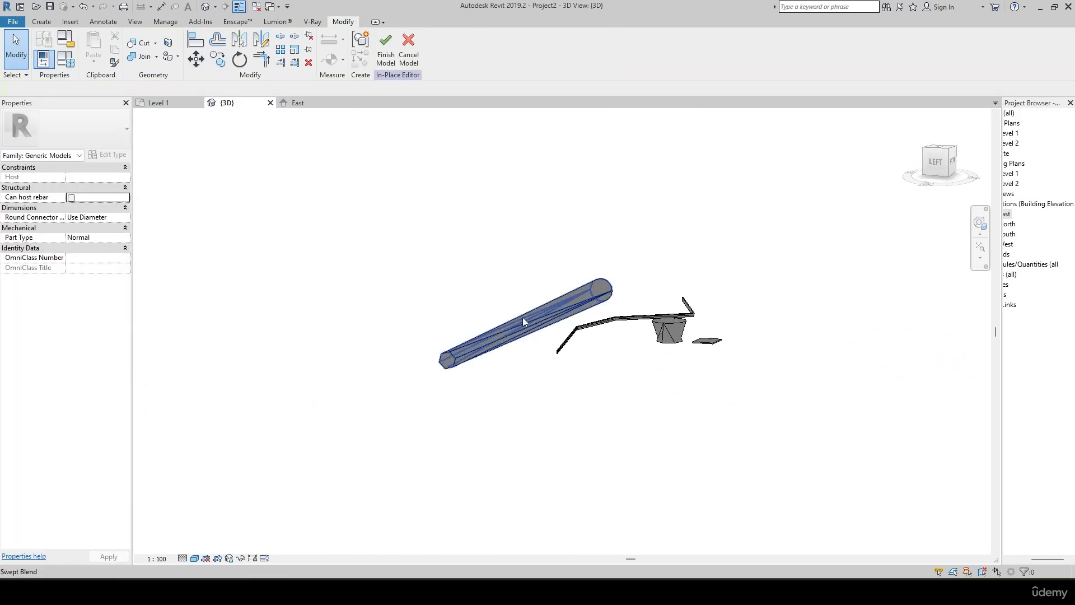
{"action": "scroll", "coordinate": [458, 359], "scroll_direction": "up", "scroll_amount": 2}
{"action": "scroll", "coordinate": [594, 258], "scroll_direction": "down", "scroll_amount": 2}
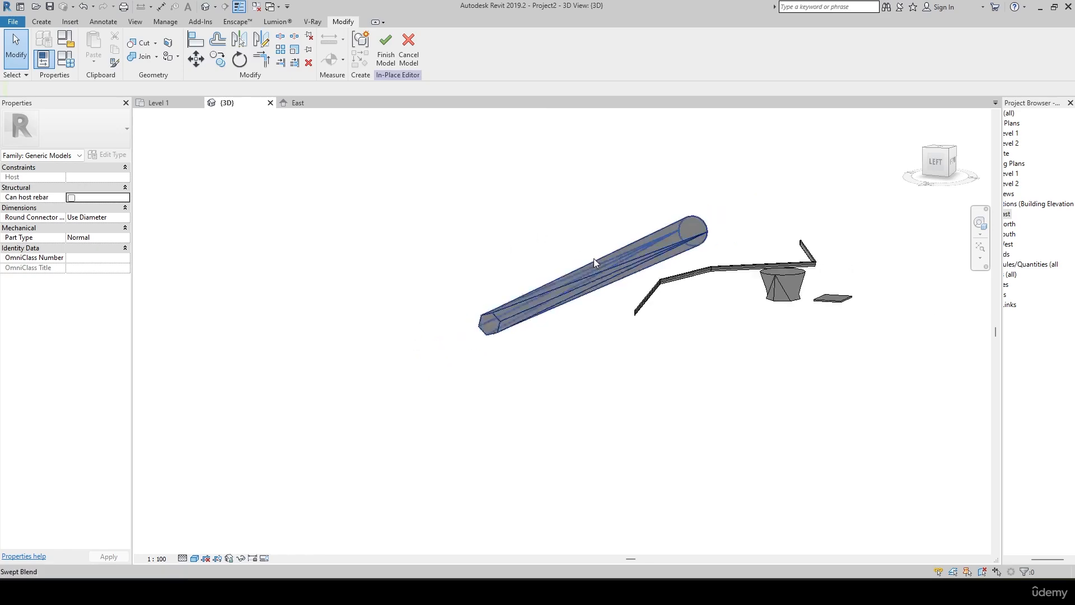
{"action": "middle_click_drag", "start_coordinate": [594, 257], "coordinate": [603, 384], "text": "shift"}
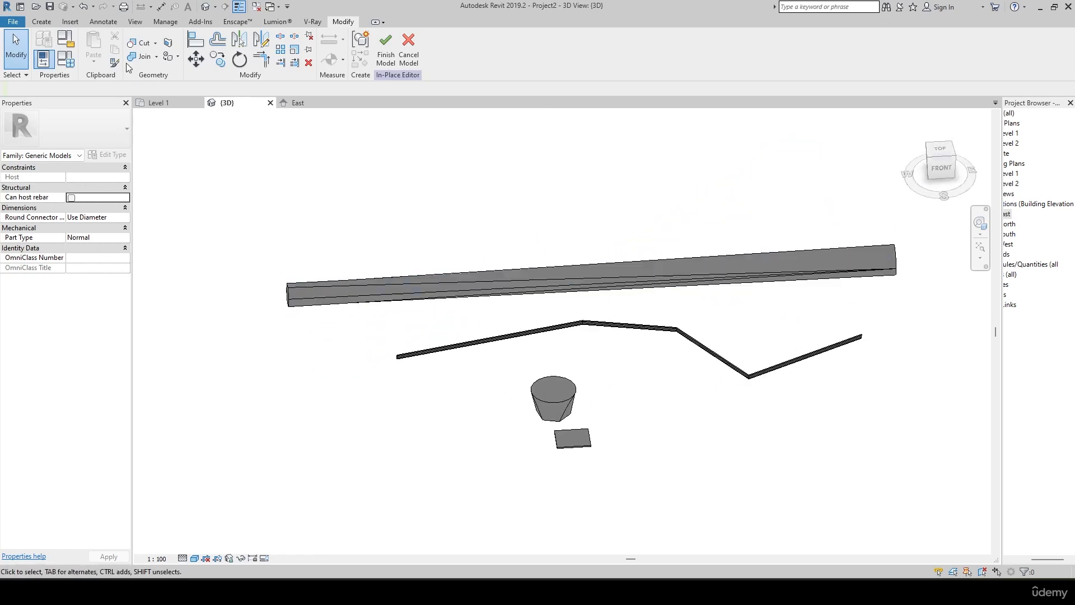
- Start a solid Revolve in plan and begin its boundary west of the swept blend with a short vertical line and a horizontal line 28000 long
{"action": "left_click", "coordinate": [43, 22]}
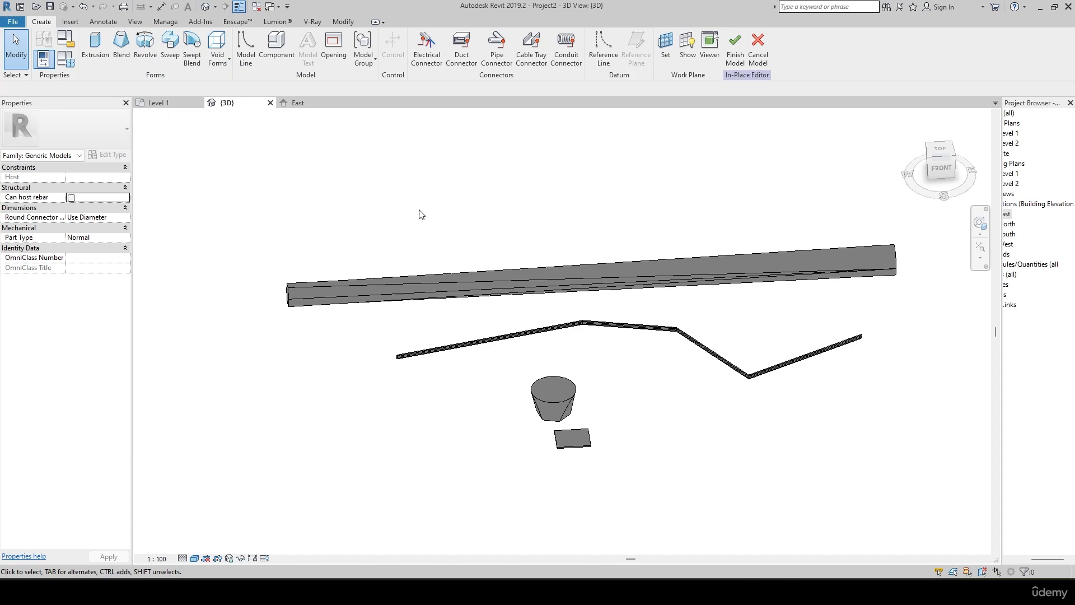
{"action": "middle_click_drag", "start_coordinate": [420, 211], "coordinate": [386, 287], "text": "shift"}
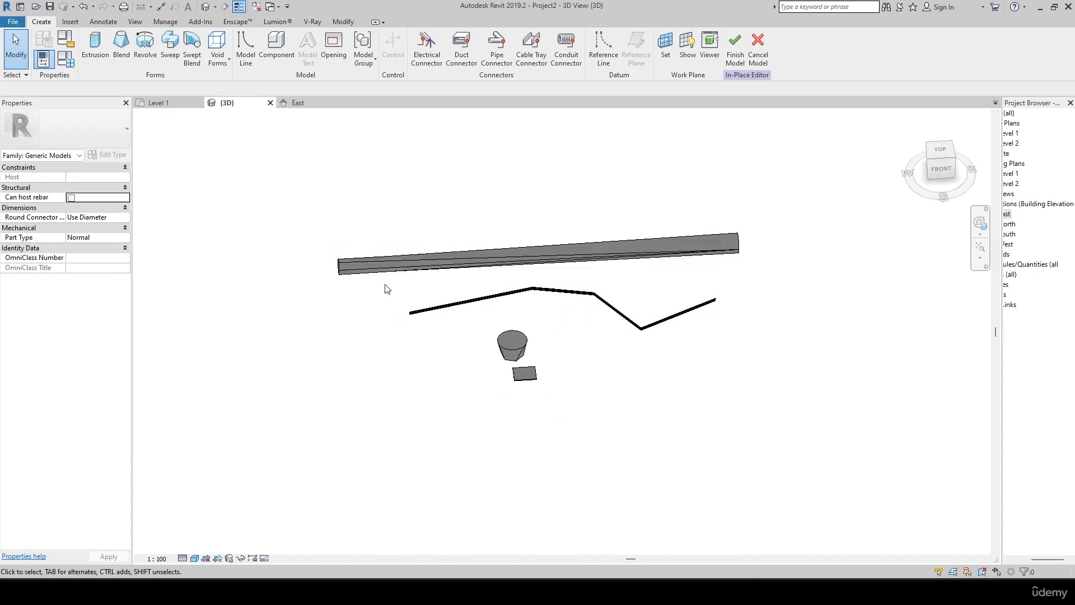
{"action": "scroll", "coordinate": [385, 319], "scroll_direction": "up", "scroll_amount": 3}
{"action": "left_click", "coordinate": [944, 159]}
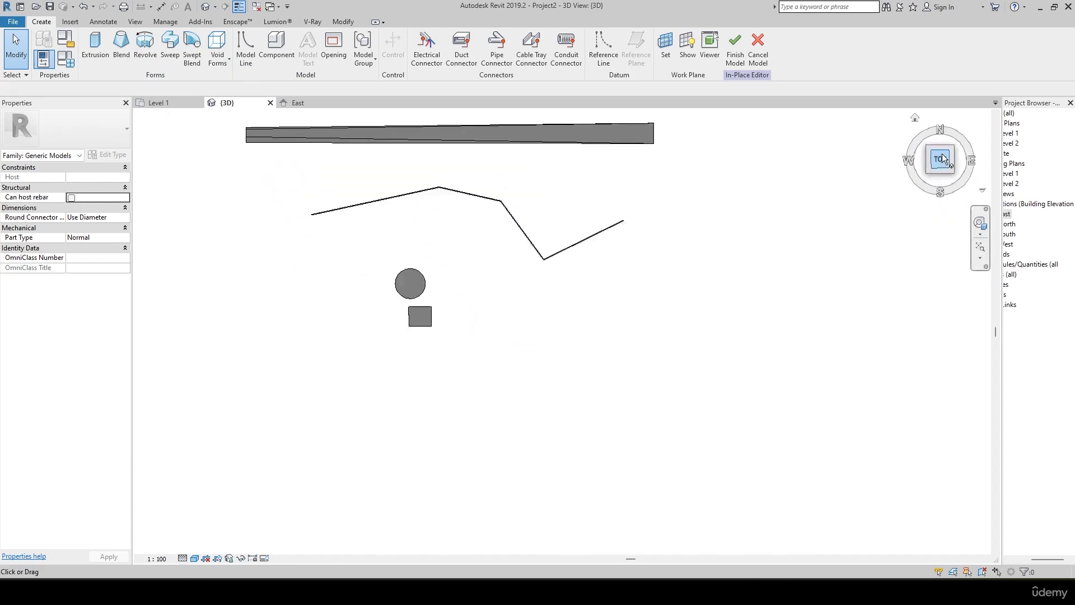
{"action": "left_click", "coordinate": [146, 46]}
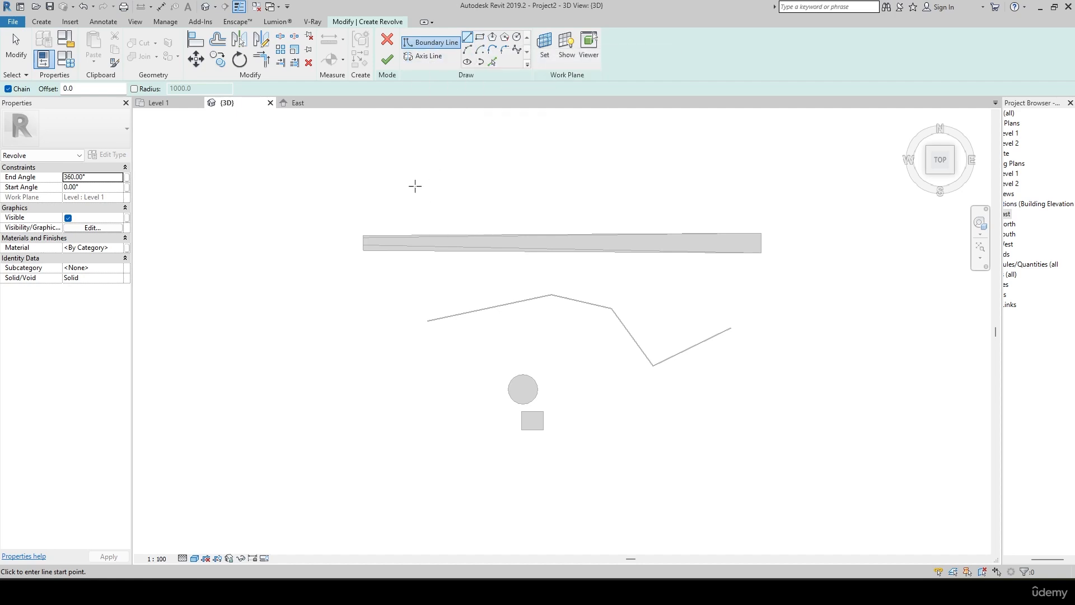
{"action": "mouse_move", "coordinate": [415, 186]}
{"action": "middle_mouse_down"}
{"action": "mouse_move", "coordinate": [456, 224]}
{"action": "mouse_move", "coordinate": [543, 187]}
{"action": "mouse_move", "coordinate": [535, 193]}
{"action": "middle_mouse_up"}
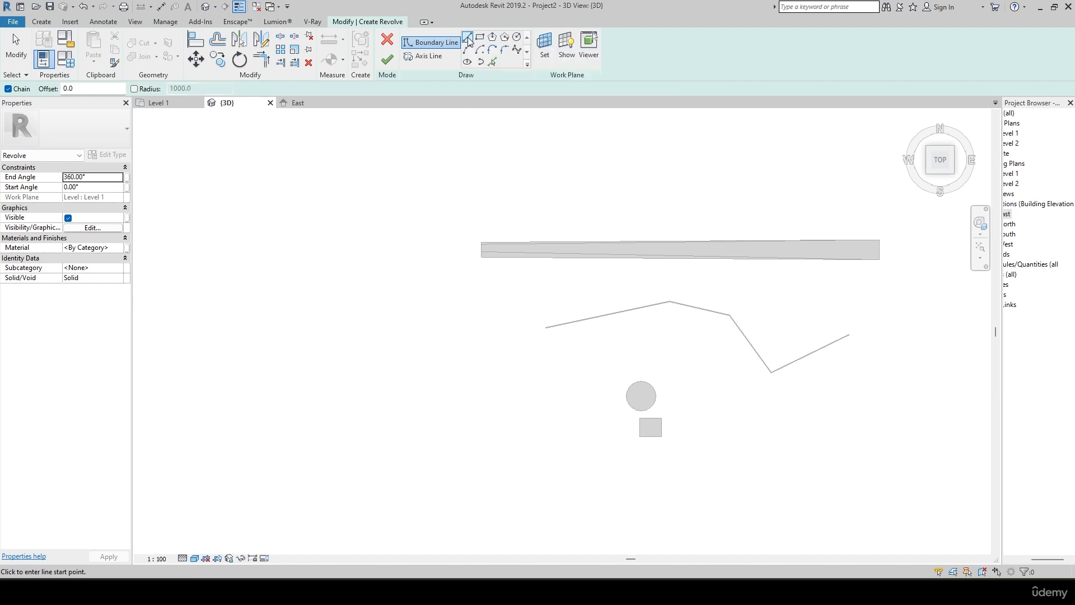
{"action": "middle_click_drag", "start_coordinate": [361, 286], "coordinate": [560, 322]}
{"action": "scroll", "coordinate": [385, 328], "scroll_direction": "down", "scroll_amount": 2}
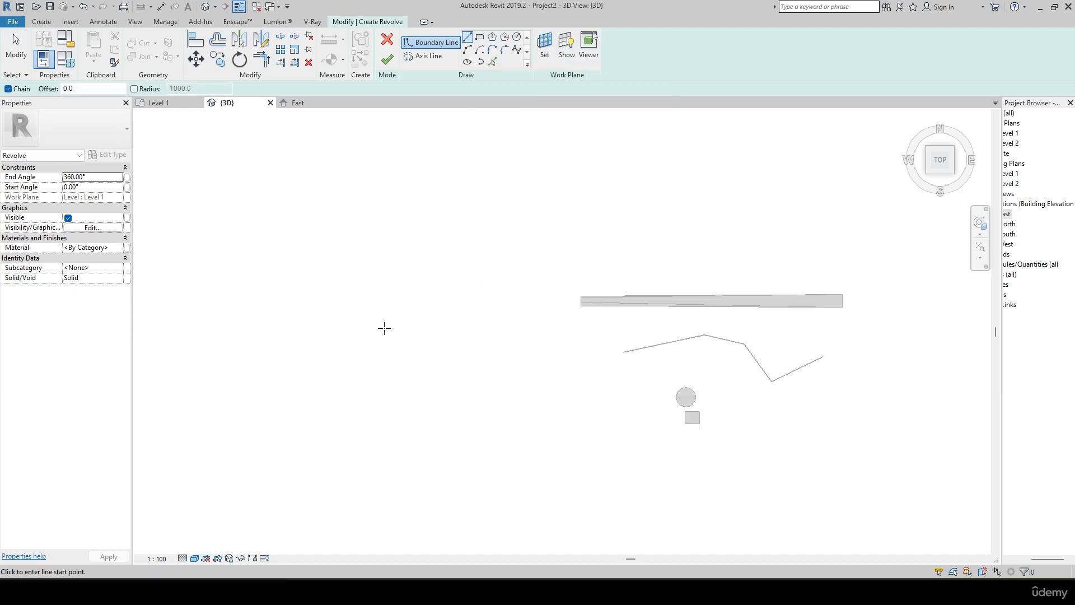
{"action": "middle_click_drag", "start_coordinate": [351, 303], "coordinate": [472, 338]}
{"action": "scroll", "coordinate": [473, 337], "scroll_direction": "up", "scroll_amount": 3}
{"action": "left_click", "coordinate": [450, 290]}
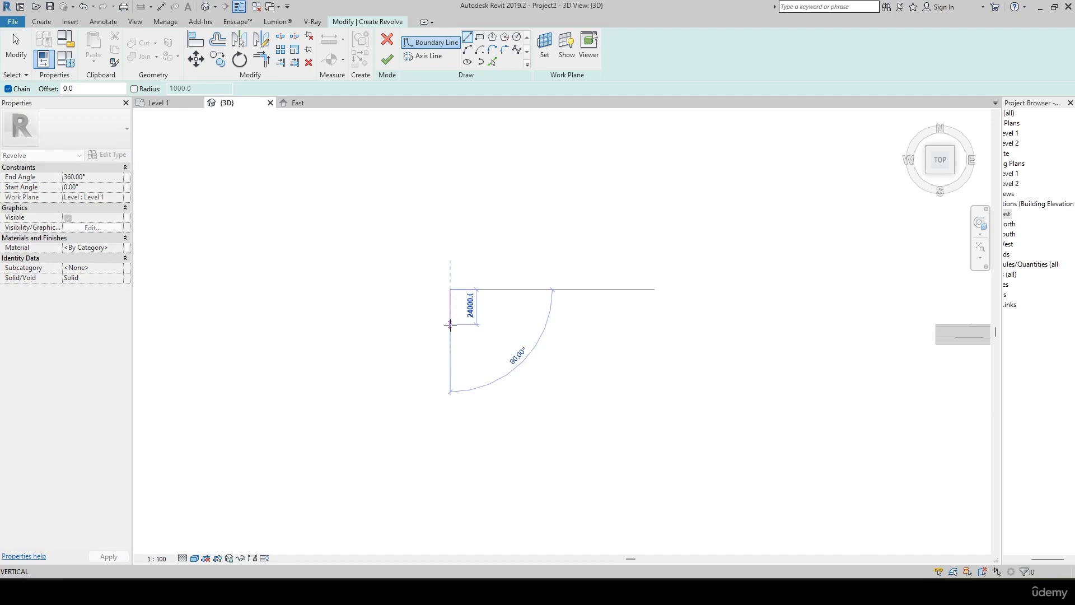
{"action": "left_click", "coordinate": [450, 317]}
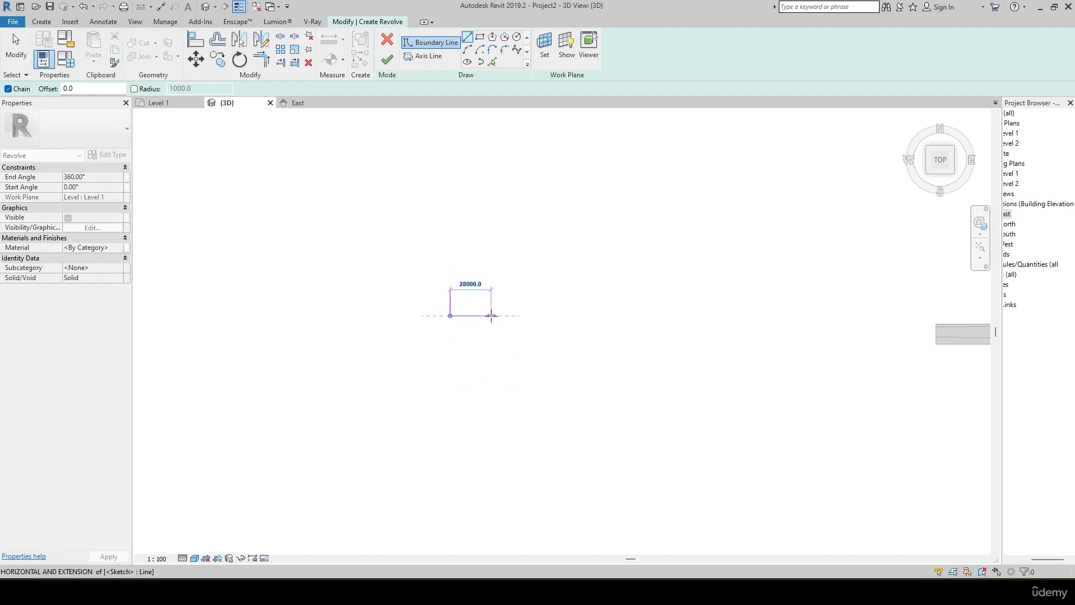
{"action": "left_click", "coordinate": [491, 316]}
- Complete the C-shaped revolve boundary with a recessed inner edge, a lower flange 28000 deep, and an outer edge 149000 long, closing it 56000 wide
{"action": "middle_click_drag", "start_coordinate": [486, 417], "coordinate": [490, 321]}
{"action": "left_click", "coordinate": [493, 356]}
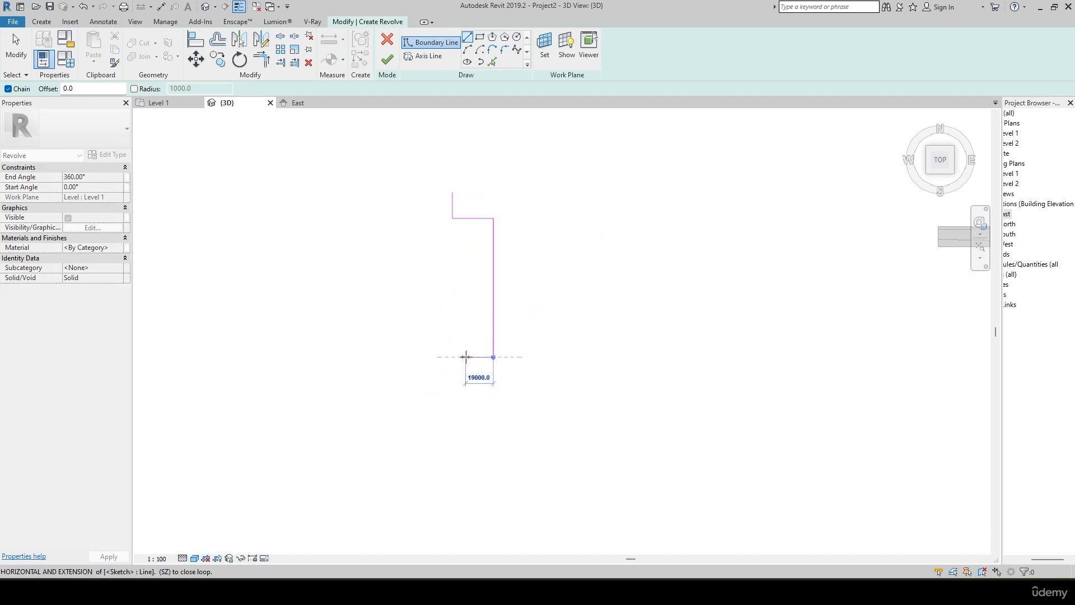
{"action": "left_click", "coordinate": [452, 357]}
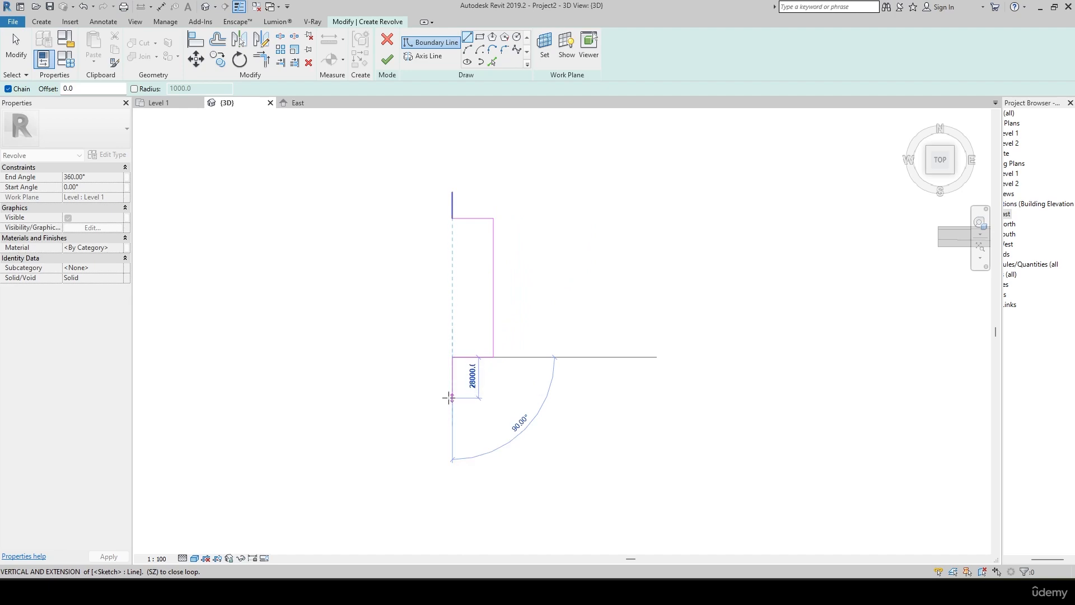
{"action": "left_click", "coordinate": [451, 398]}
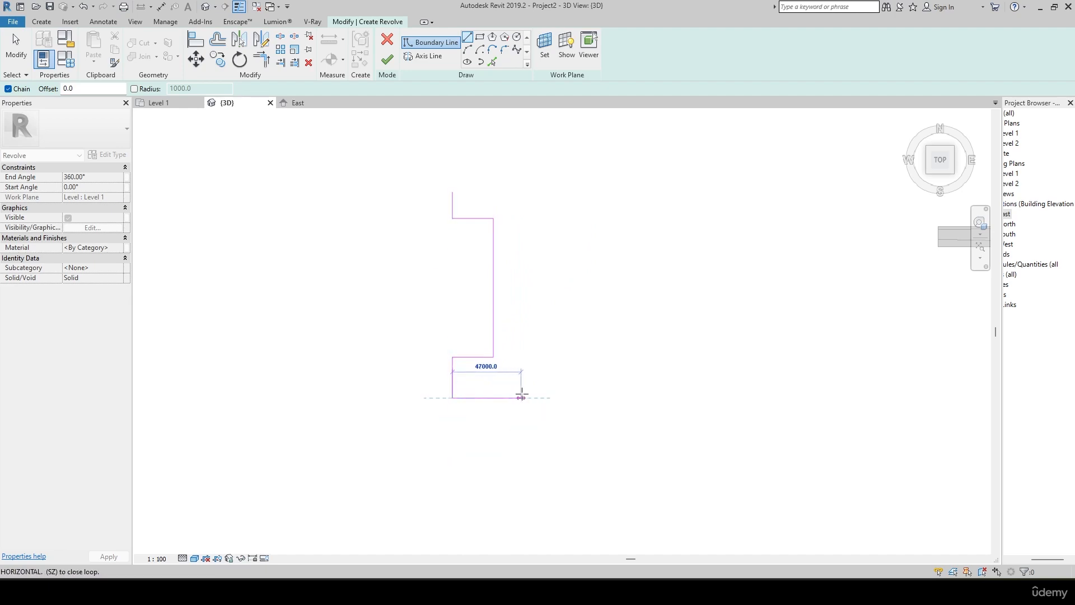
{"action": "left_click", "coordinate": [535, 397]}
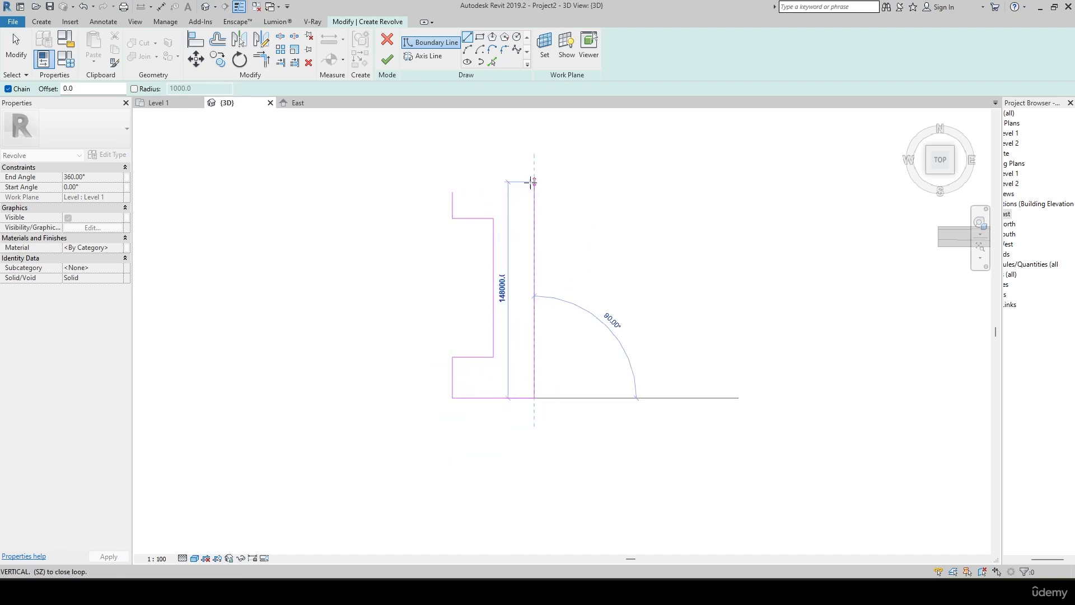
{"action": "left_click", "coordinate": [535, 181]}
{"action": "left_click", "coordinate": [452, 181]}
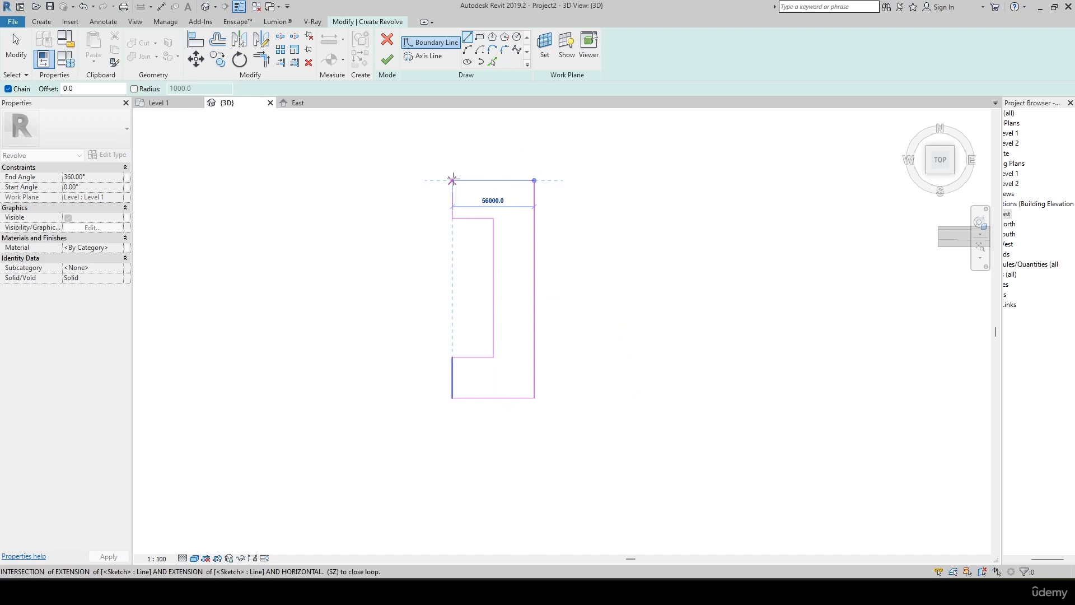
{"action": "left_click", "coordinate": [452, 217]}
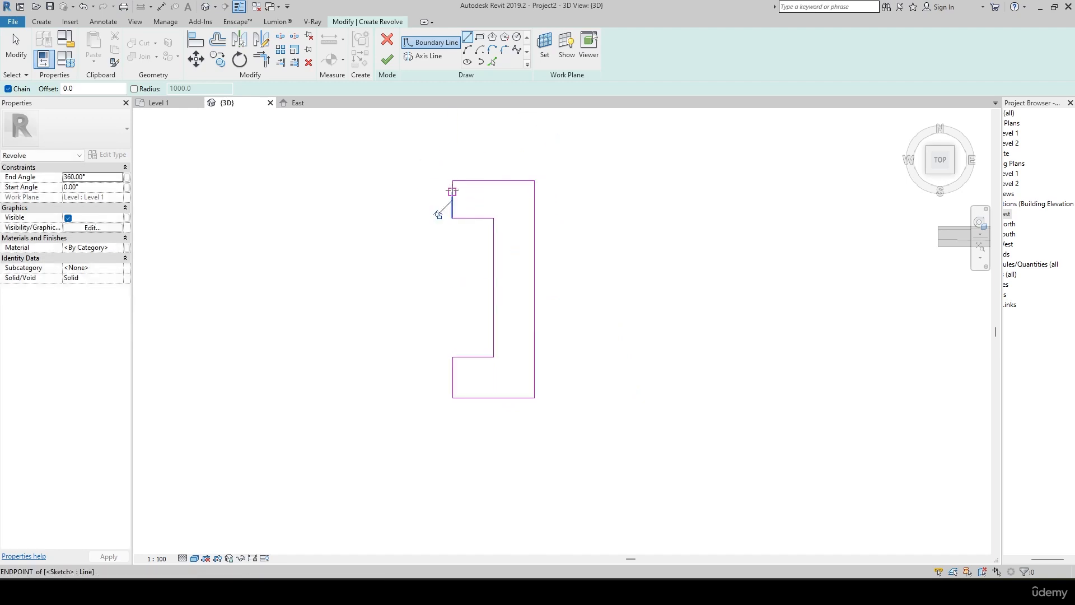
{"action": "scroll", "coordinate": [418, 189], "scroll_direction": "up", "scroll_amount": 5}
{"action": "scroll", "coordinate": [368, 172], "scroll_direction": "down", "scroll_amount": 5}
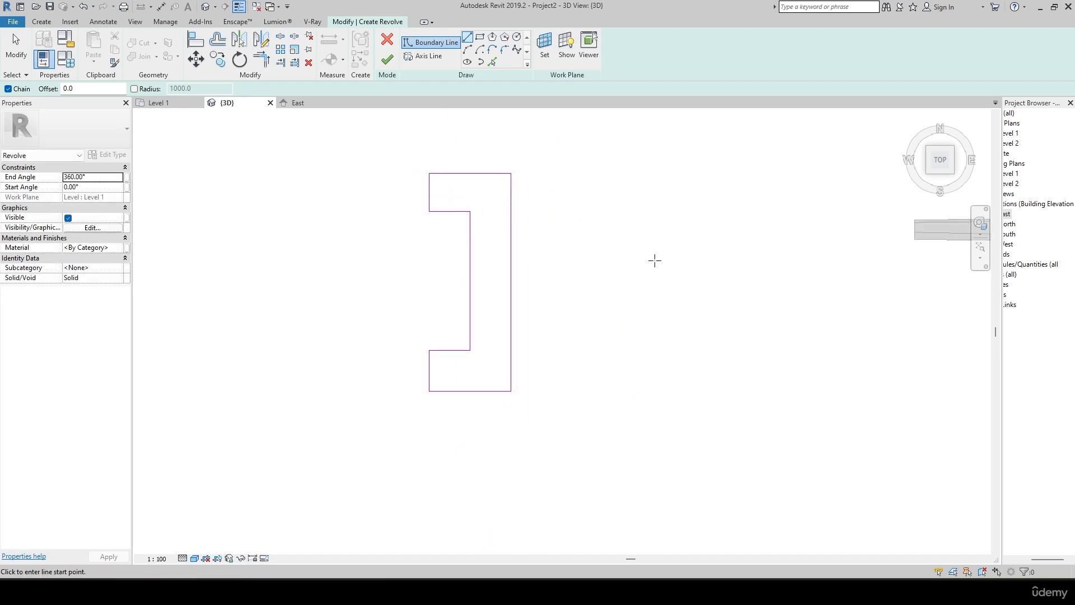
- Draw the revolve's axis line along the full 149000 east edge of the boundary and finish the revolve
{"action": "middle_click_drag", "start_coordinate": [462, 184], "coordinate": [458, 215]}
{"action": "left_click", "coordinate": [422, 56]}
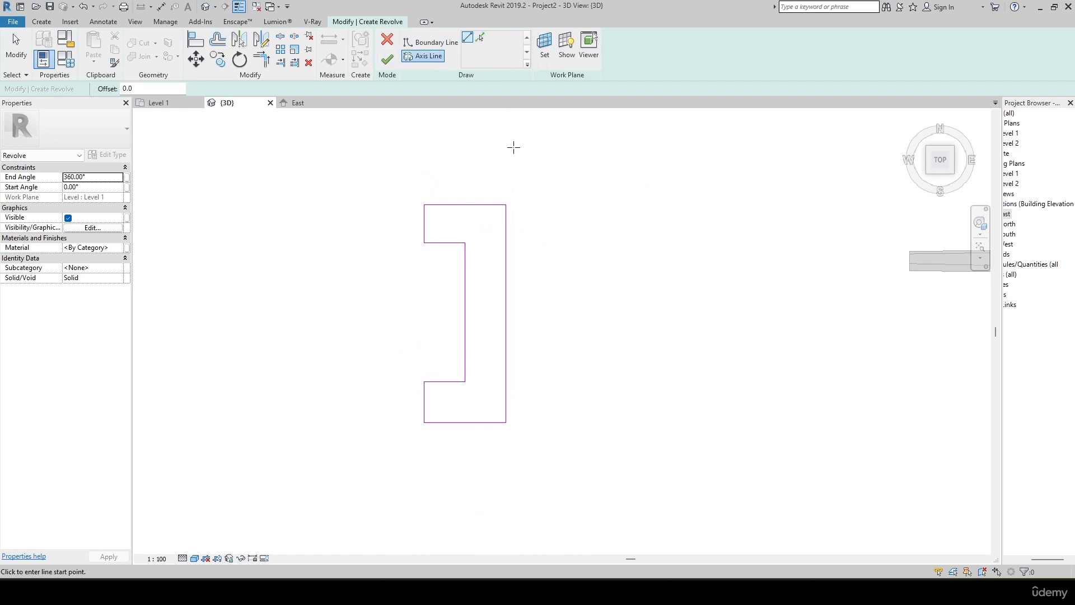
{"action": "middle_click_drag", "start_coordinate": [532, 218], "coordinate": [447, 231]}
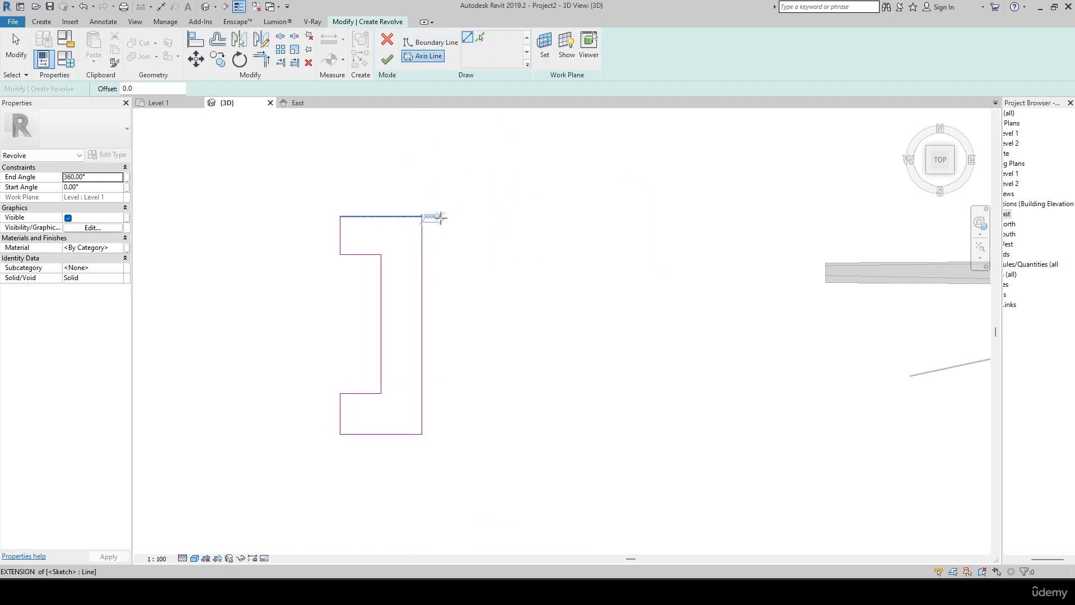
{"action": "left_click", "coordinate": [422, 216]}
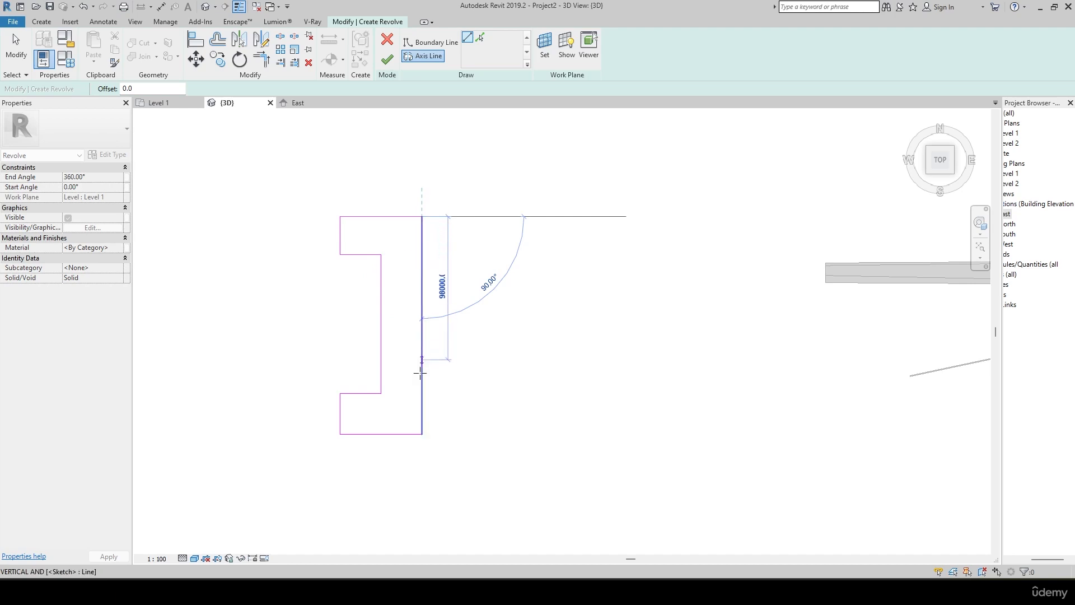
{"action": "left_click", "coordinate": [422, 434]}
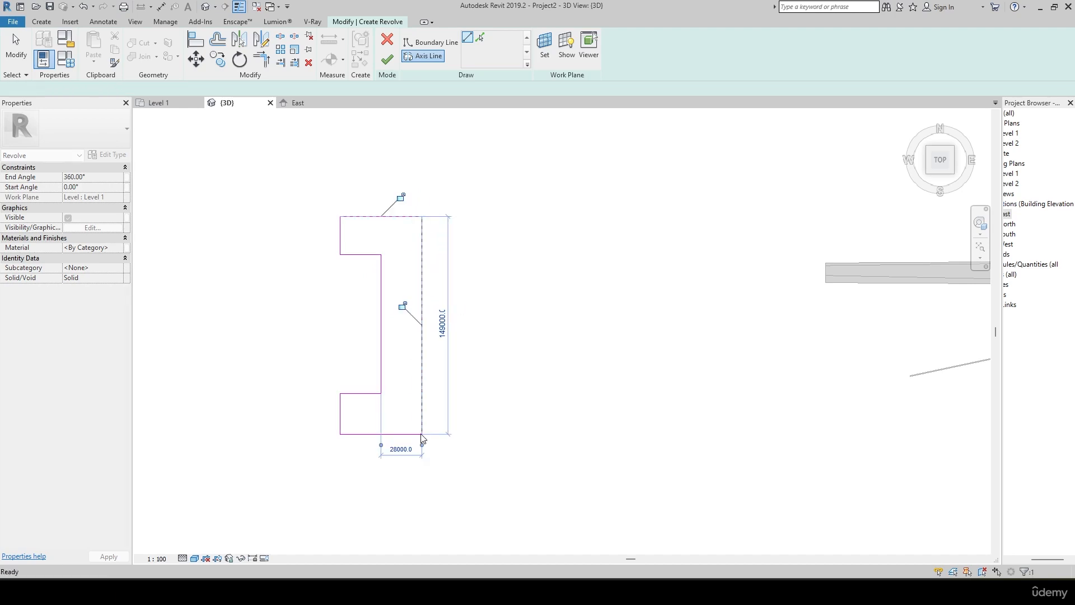
{"action": "left_click", "coordinate": [386, 60]}
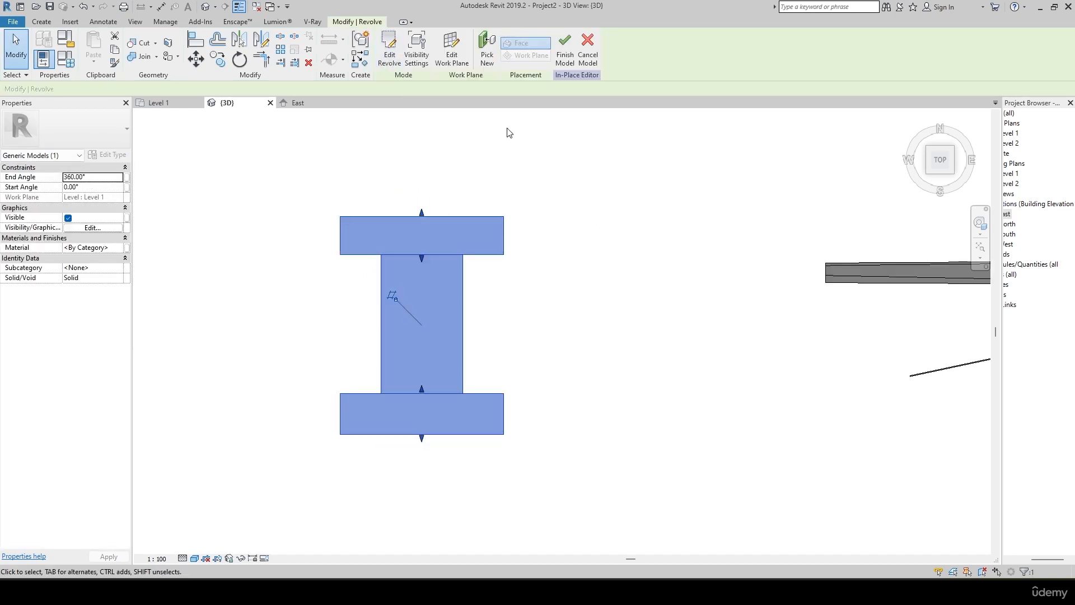
- Deselect the revolve and examine its flanged cylindrical shape in 3D beside the other forms
{"action": "scroll", "coordinate": [507, 162], "scroll_direction": "down", "scroll_amount": 2}
{"action": "scroll", "coordinate": [469, 247], "scroll_direction": "down", "scroll_amount": 1}
{"action": "left_click", "coordinate": [525, 287]}
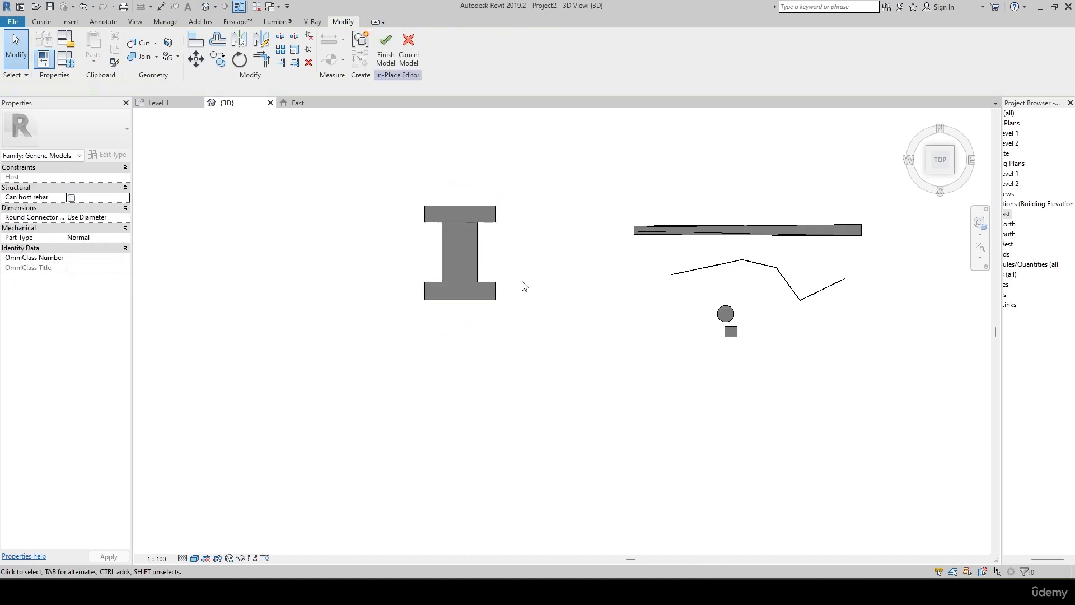
{"action": "middle_click_drag", "start_coordinate": [524, 287], "coordinate": [598, 206], "text": "shift"}
{"action": "middle_click_drag", "start_coordinate": [562, 365], "coordinate": [687, 210], "text": "shift"}
{"action": "scroll", "coordinate": [642, 421], "scroll_direction": "up", "scroll_amount": 2}
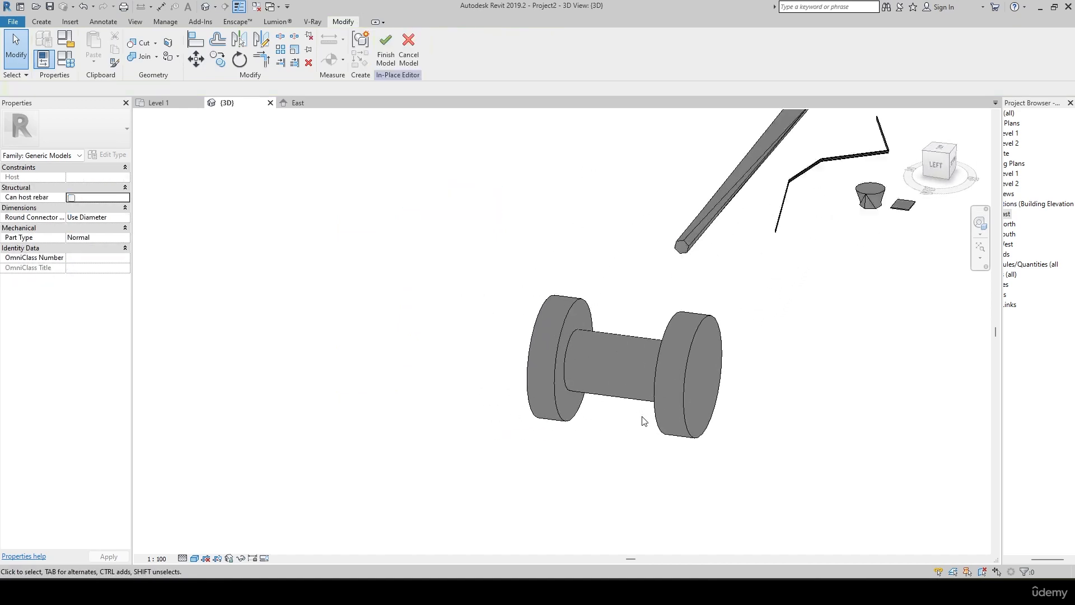
- From the left side view, stretch the revolve lengthwise by moving one end flange's outer face and inner face outward
{"action": "scroll", "coordinate": [642, 421], "scroll_direction": "up", "scroll_amount": 2}
{"action": "middle_click_drag", "start_coordinate": [641, 421], "coordinate": [552, 419], "text": "shift"}
{"action": "scroll", "coordinate": [787, 361], "scroll_direction": "down", "scroll_amount": 4}
{"action": "middle_click_drag", "start_coordinate": [763, 339], "coordinate": [712, 339], "text": "shift"}
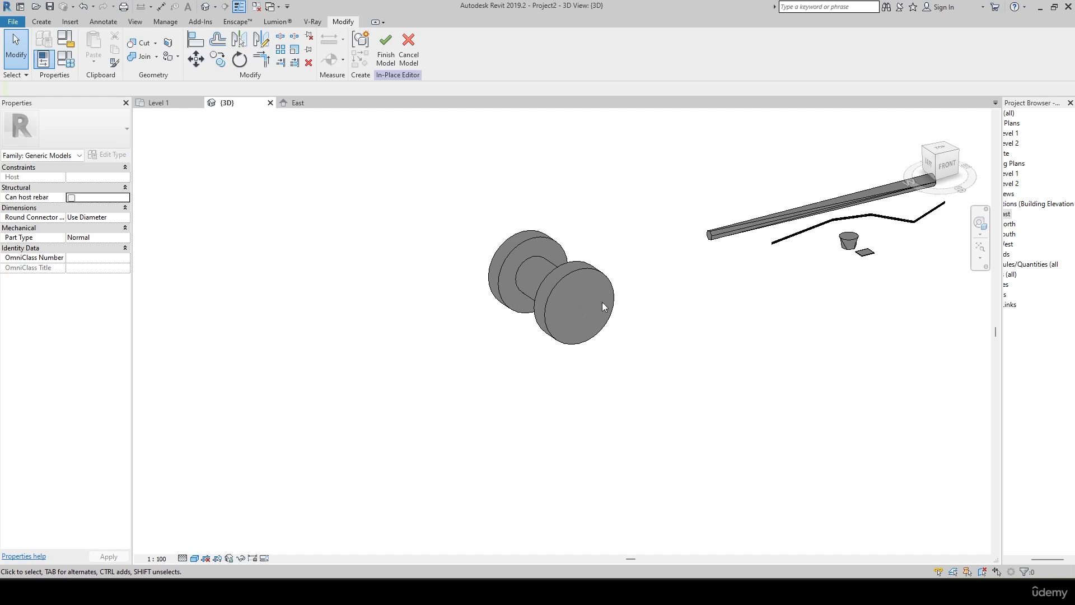
{"action": "scroll", "coordinate": [603, 301], "scroll_direction": "down", "scroll_amount": 2}
{"action": "scroll", "coordinate": [593, 287], "scroll_direction": "up", "scroll_amount": 2}
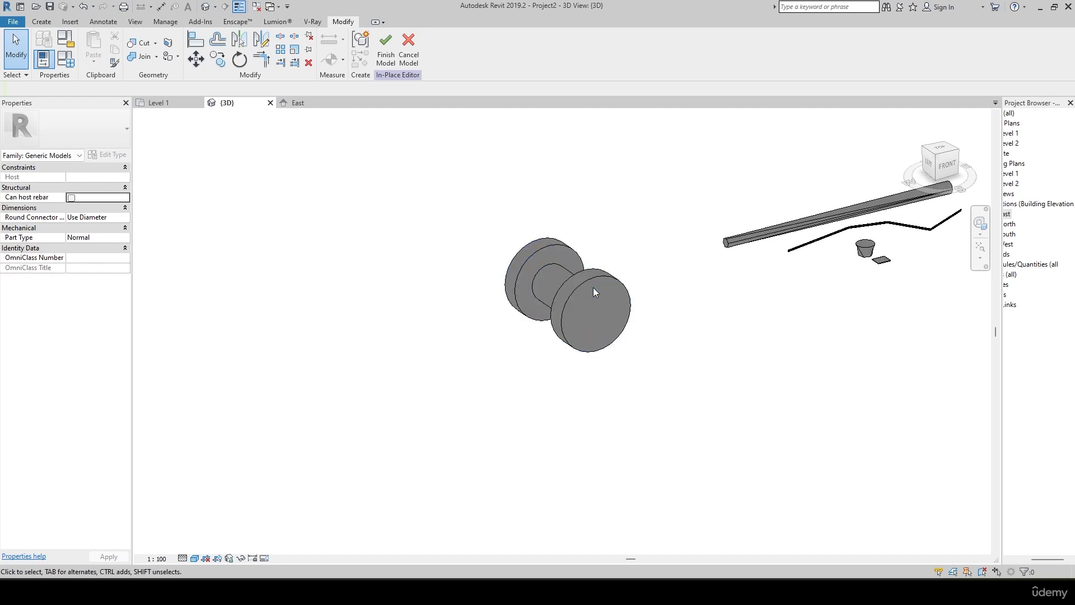
{"action": "left_click", "coordinate": [931, 163]}
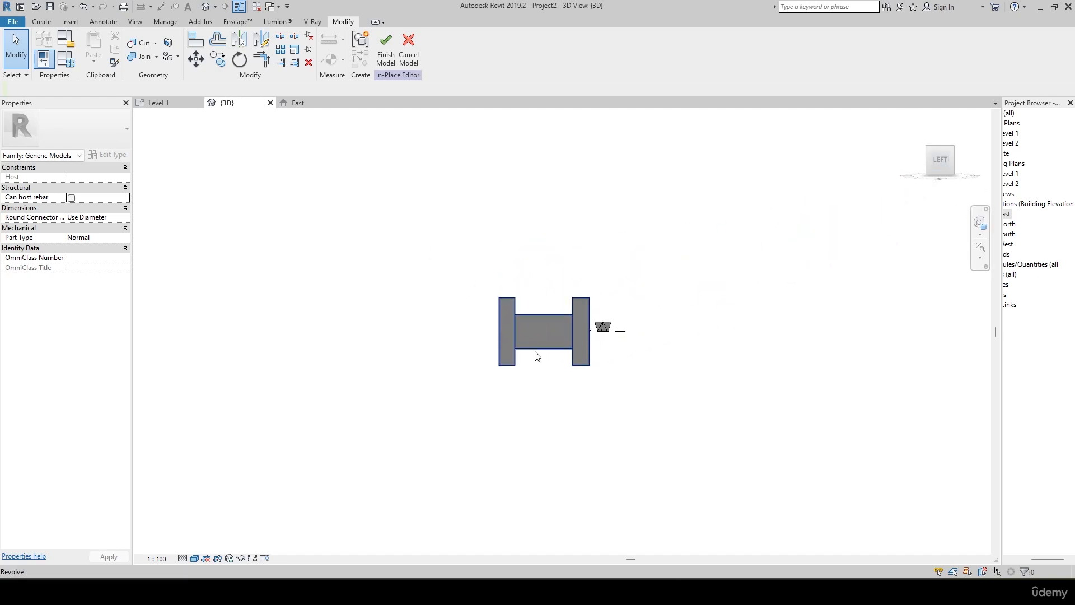
{"action": "scroll", "coordinate": [537, 356], "scroll_direction": "up", "scroll_amount": 3}
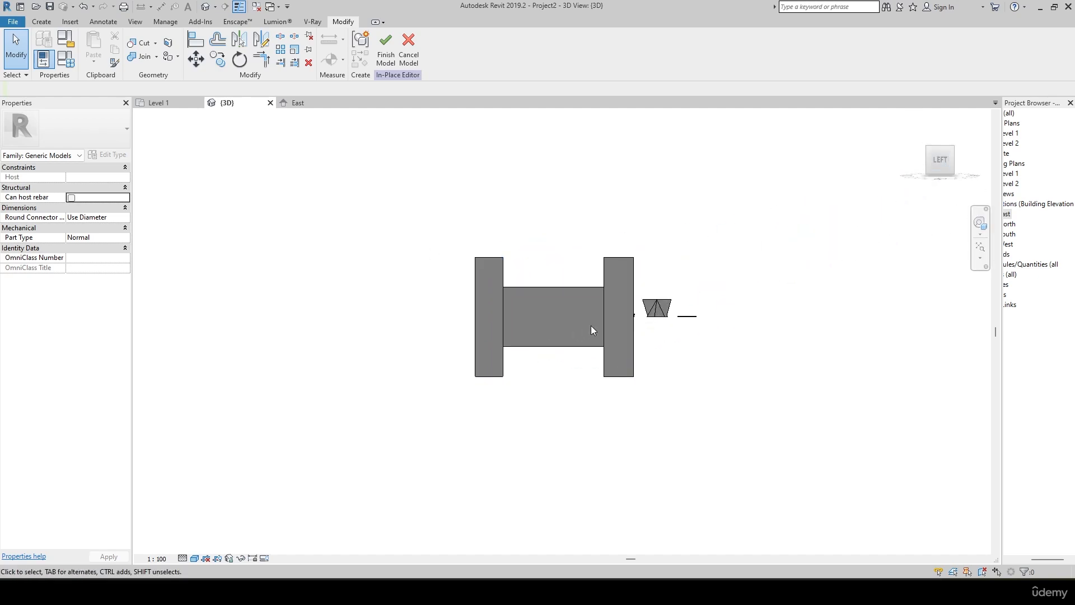
{"action": "left_click", "coordinate": [545, 286]}
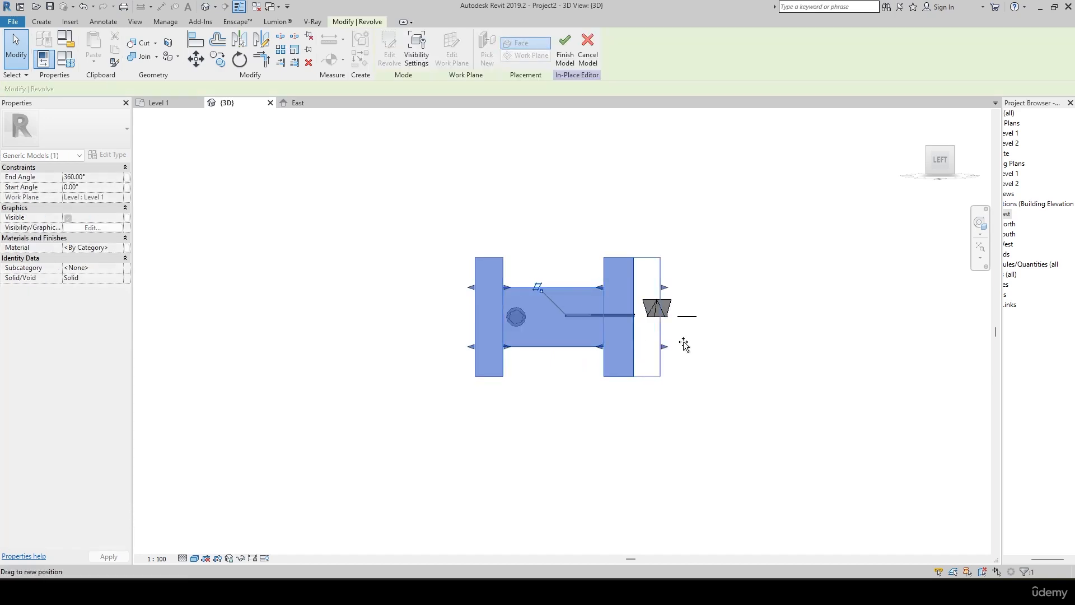
{"action": "left_click_drag", "start_coordinate": [684, 345], "coordinate": [890, 345]}
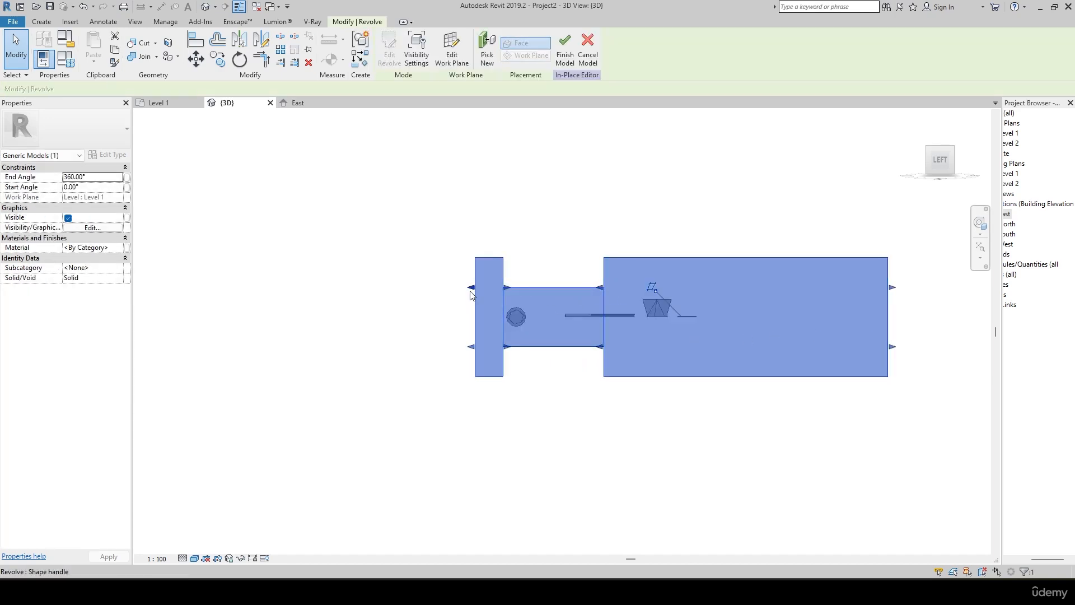
{"action": "left_click_drag", "start_coordinate": [599, 289], "coordinate": [870, 295]}
{"action": "middle_click_drag", "start_coordinate": [812, 334], "coordinate": [784, 423], "text": "shift"}
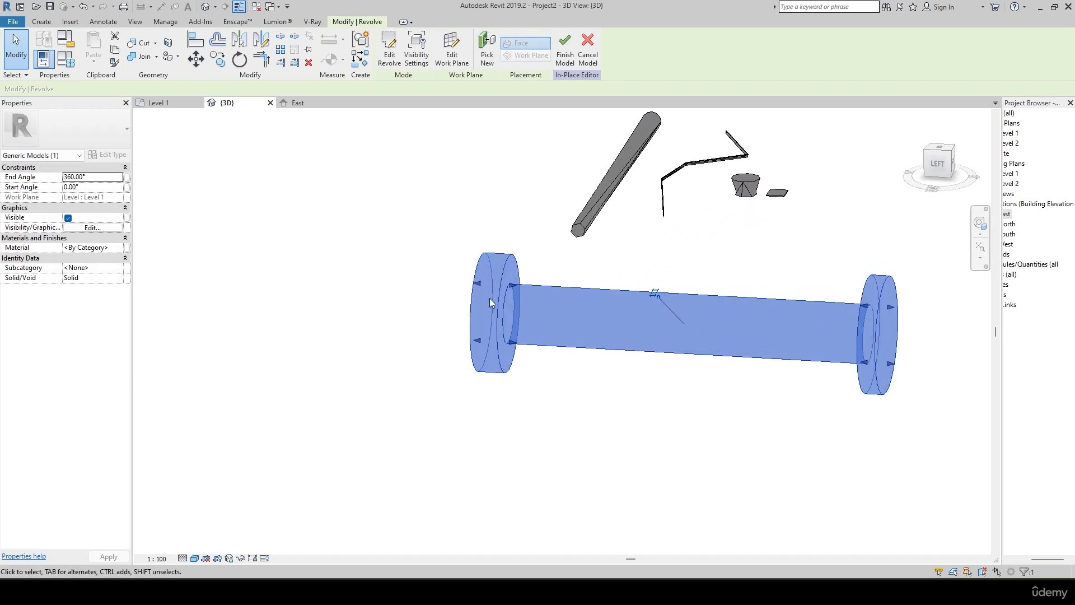
- Stretch the revolve's opposite end flange outward into a long drum and try to move its inner face outward
{"action": "left_click_drag", "start_coordinate": [477, 287], "coordinate": [266, 271]}
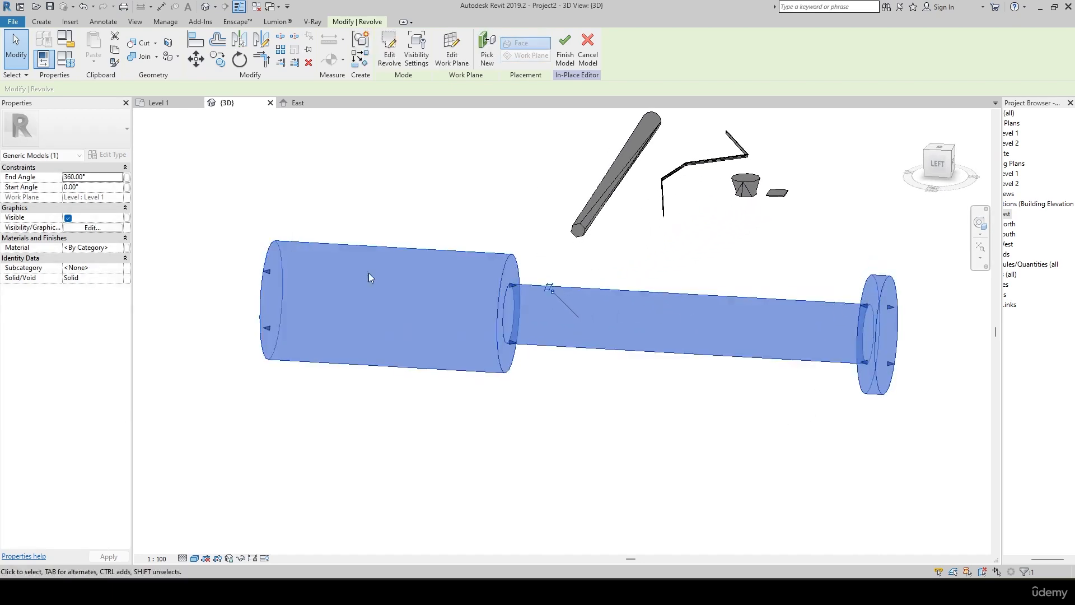
{"action": "left_click_drag", "start_coordinate": [506, 289], "coordinate": [468, 293]}
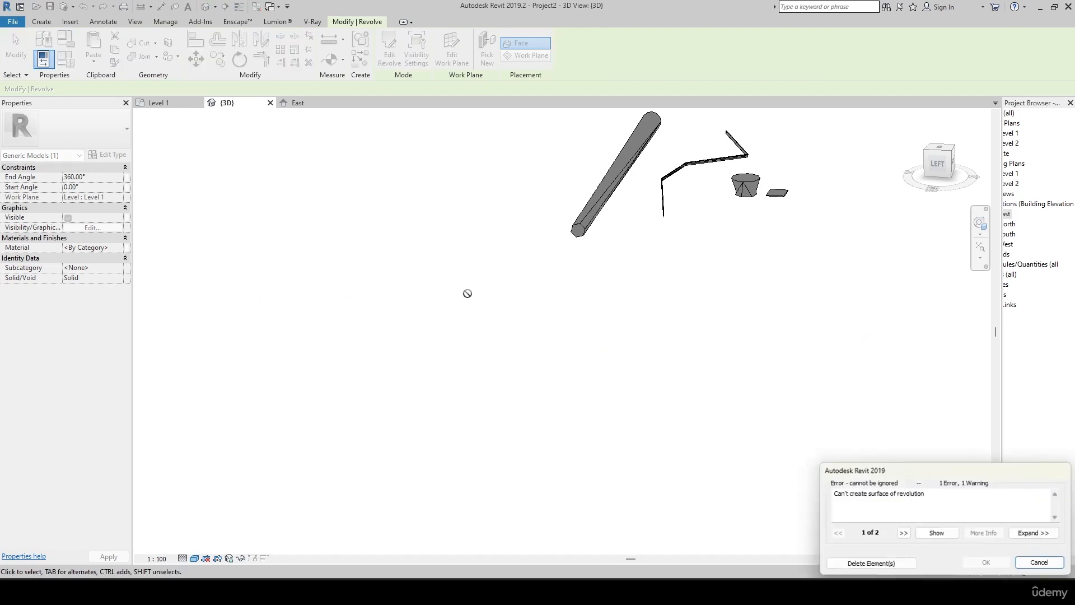
{"action": "left_click", "coordinate": [1040, 563]}
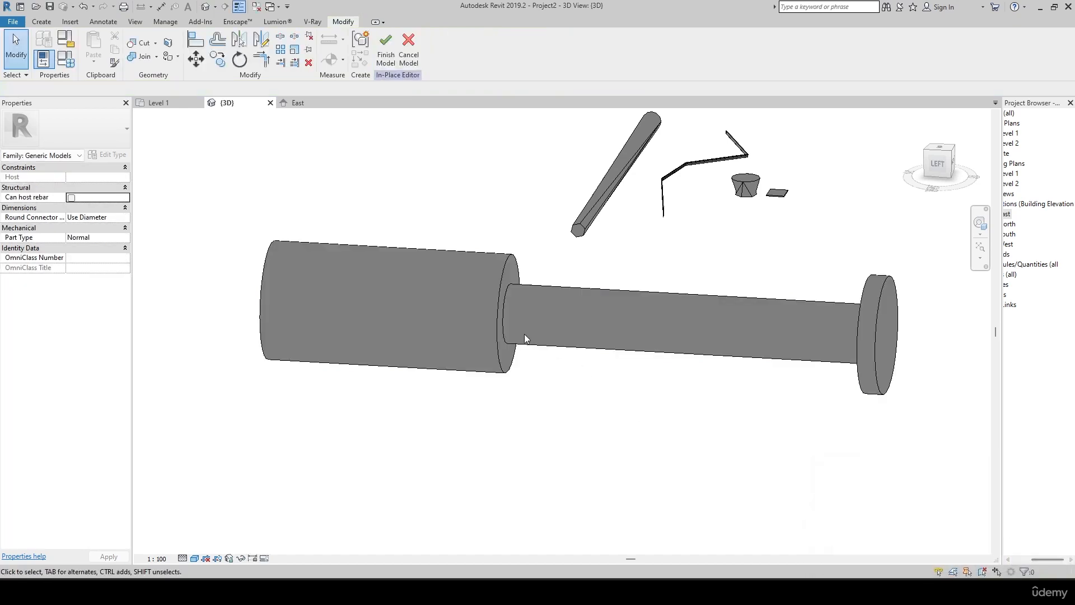
- Try again to move the long drum's inner face outward, in 3D and from the left side view
{"action": "left_click", "coordinate": [496, 302]}
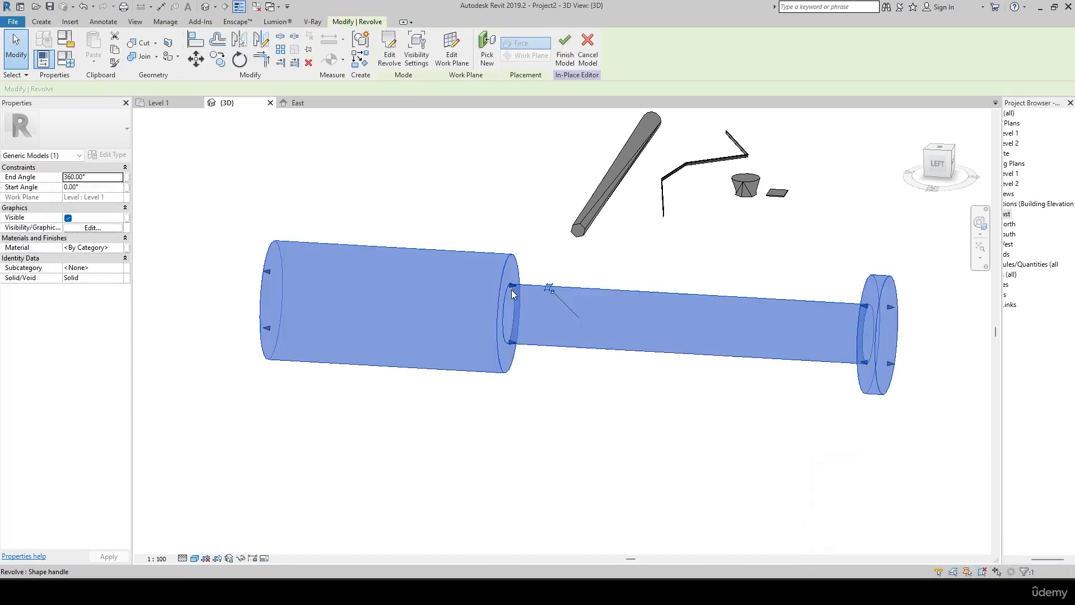
{"action": "left_click_drag", "start_coordinate": [512, 285], "coordinate": [421, 286]}
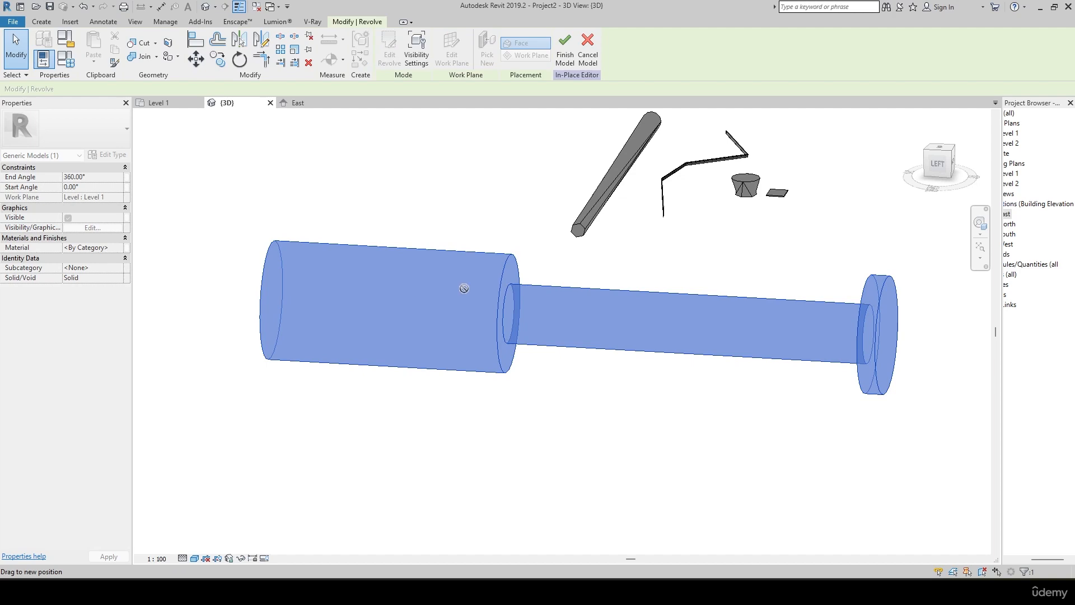
{"action": "left_click_drag", "start_coordinate": [464, 288], "coordinate": [488, 288]}
{"action": "left_click", "coordinate": [939, 166]}
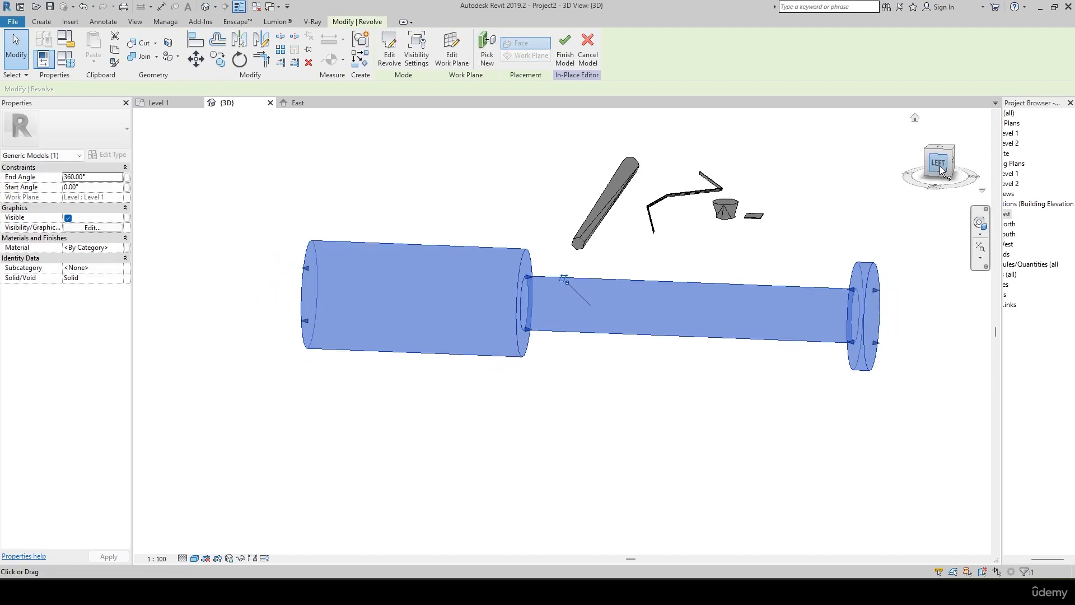
{"action": "mouse_move", "coordinate": [514, 353]}
{"action": "left_mouse_down"}
{"action": "mouse_move", "coordinate": [459, 350]}
{"action": "mouse_move", "coordinate": [506, 355]}
{"action": "left_mouse_up"}
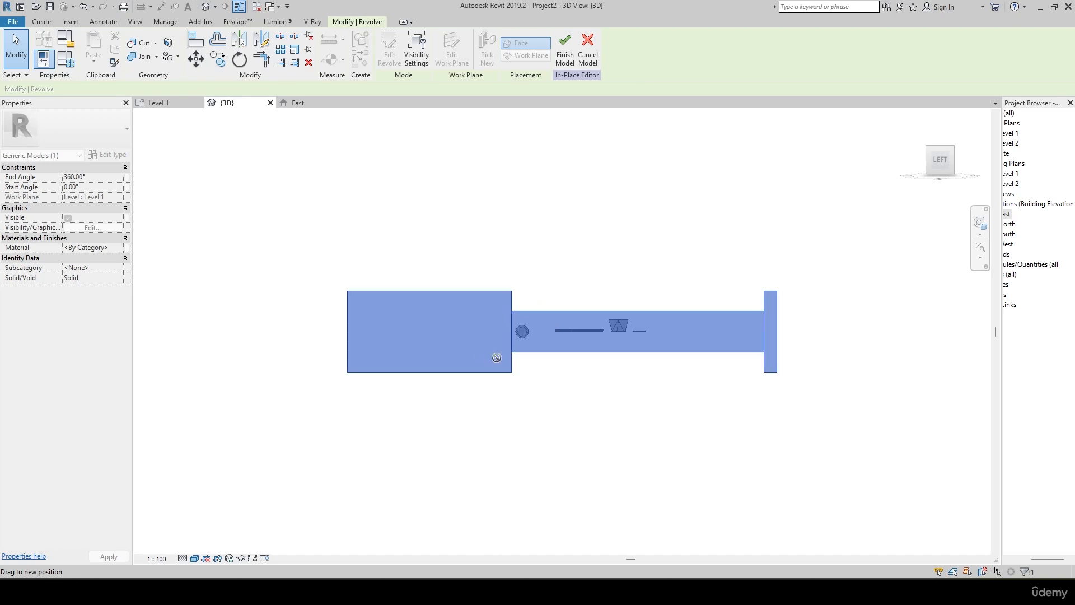
- Shorten the revolve's long drum and thicken the thin flange at the other end by moving its outer and inner faces outward
{"action": "middle_click_drag", "start_coordinate": [566, 397], "coordinate": [506, 480], "text": "shift"}
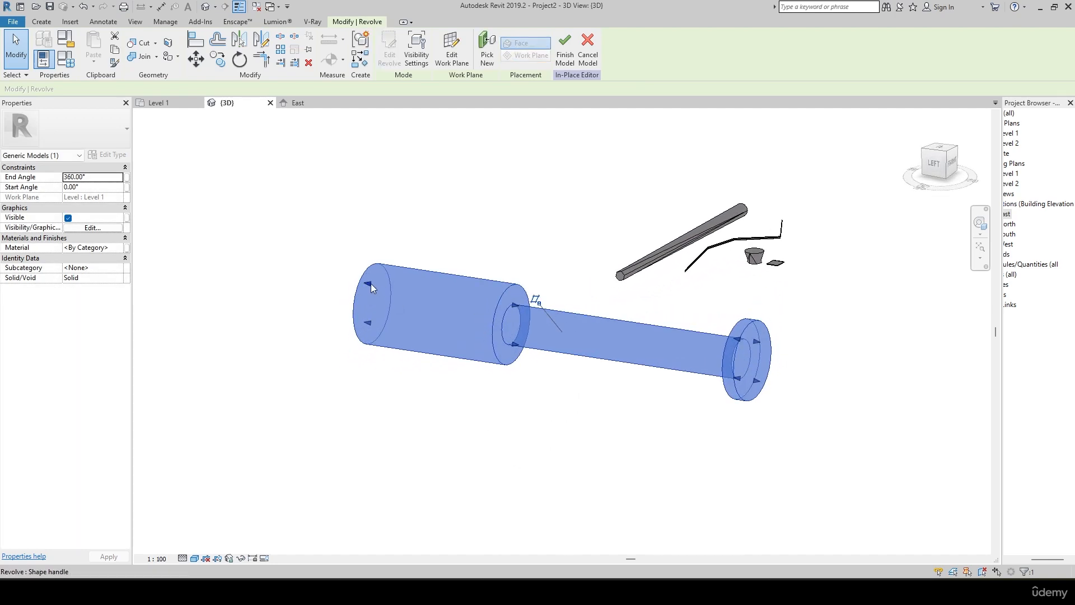
{"action": "middle_click_drag", "start_coordinate": [428, 299], "coordinate": [747, 338], "text": "shift"}
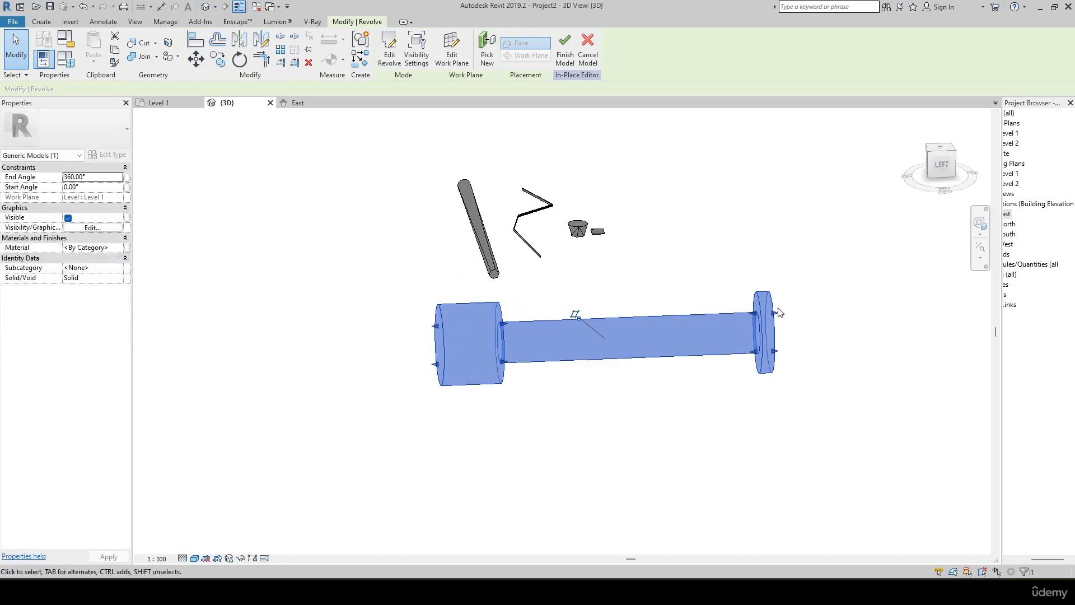
{"action": "left_click_drag", "start_coordinate": [775, 312], "coordinate": [876, 309]}
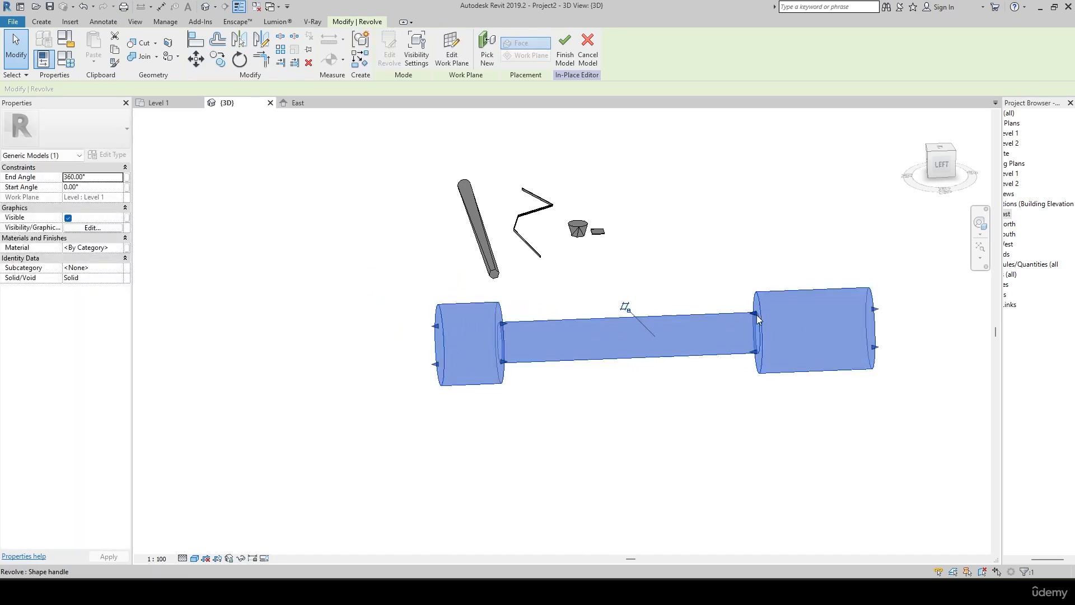
{"action": "left_click_drag", "start_coordinate": [756, 318], "coordinate": [796, 322]}
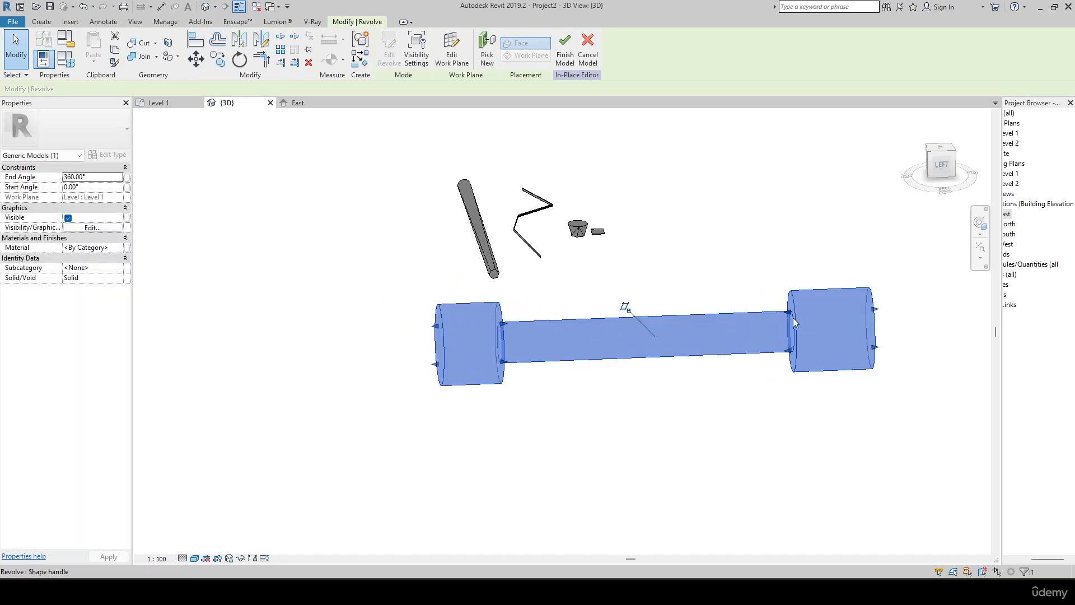
{"action": "left_click", "coordinate": [739, 384]}
{"action": "middle_click_drag", "start_coordinate": [740, 385], "coordinate": [386, 327], "text": "shift"}
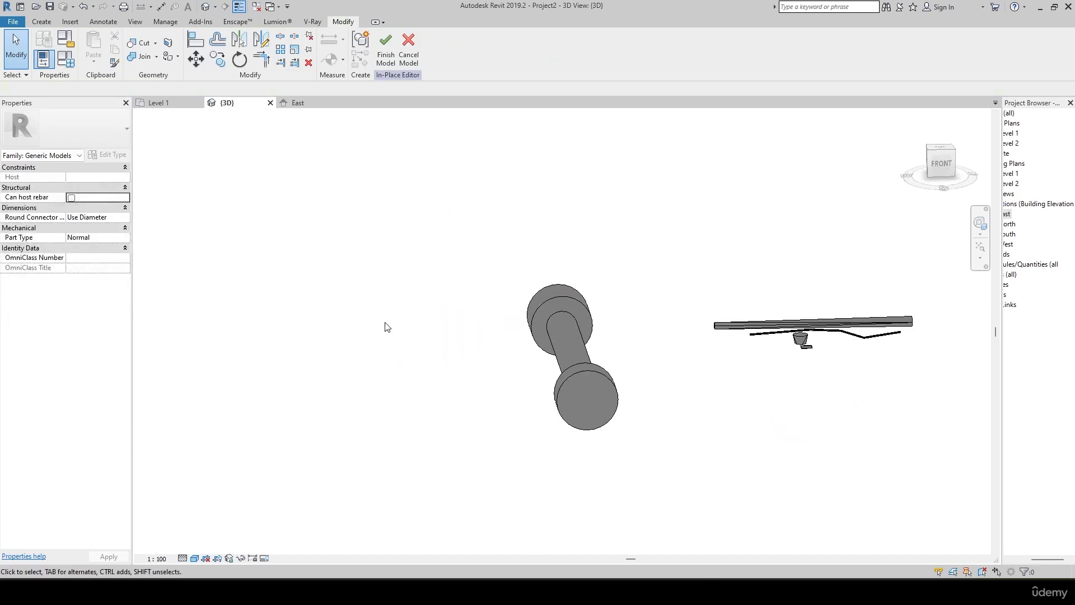
- Examine the finished sweep, blend and flat extrusion forms up close in 3D
{"action": "left_click", "coordinate": [41, 21]}
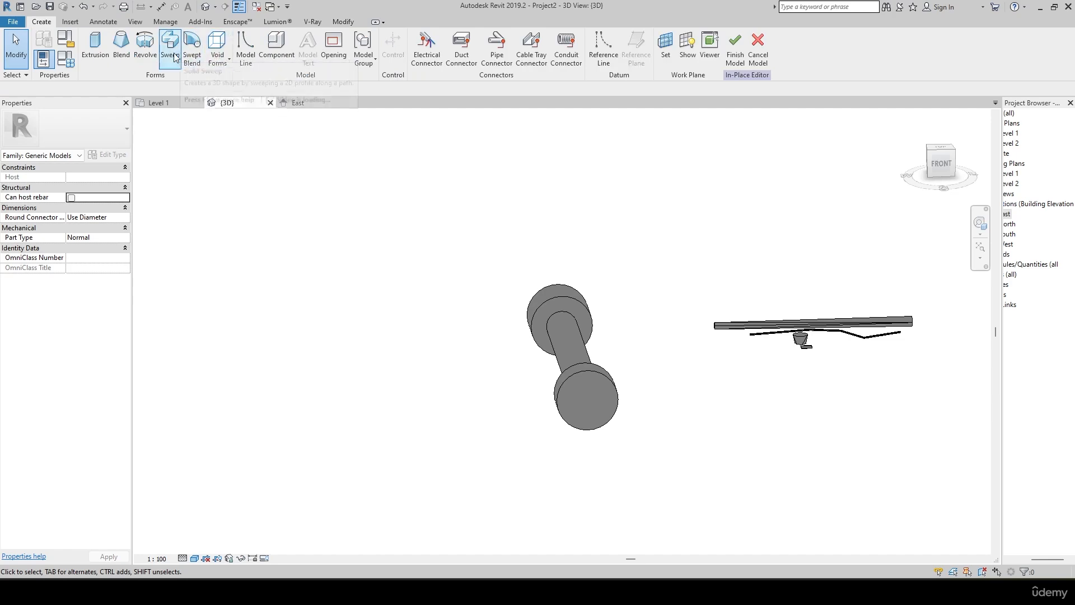
{"action": "scroll", "coordinate": [310, 247], "scroll_direction": "down", "scroll_amount": 3}
{"action": "middle_click_drag", "start_coordinate": [495, 272], "coordinate": [598, 325], "text": "shift"}
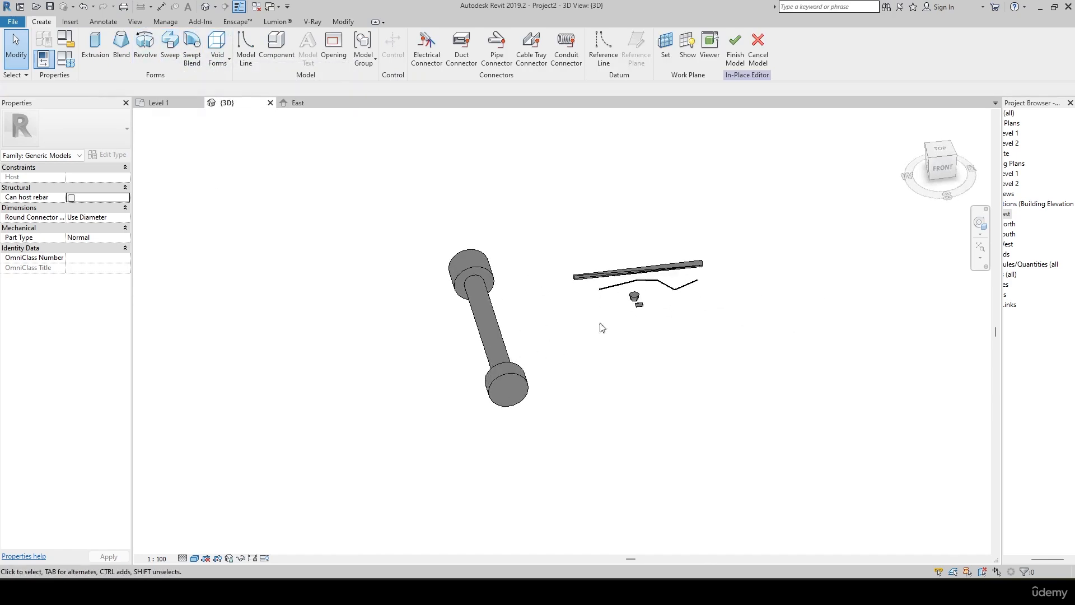
{"action": "scroll", "coordinate": [610, 302], "scroll_direction": "up", "scroll_amount": 9}
{"action": "scroll", "coordinate": [517, 424], "scroll_direction": "up", "scroll_amount": 1}
{"action": "middle_click_drag", "start_coordinate": [663, 232], "coordinate": [447, 269]}
{"action": "scroll", "coordinate": [518, 423], "scroll_direction": "up", "scroll_amount": 4}
{"action": "scroll", "coordinate": [543, 441], "scroll_direction": "up", "scroll_amount": 4}
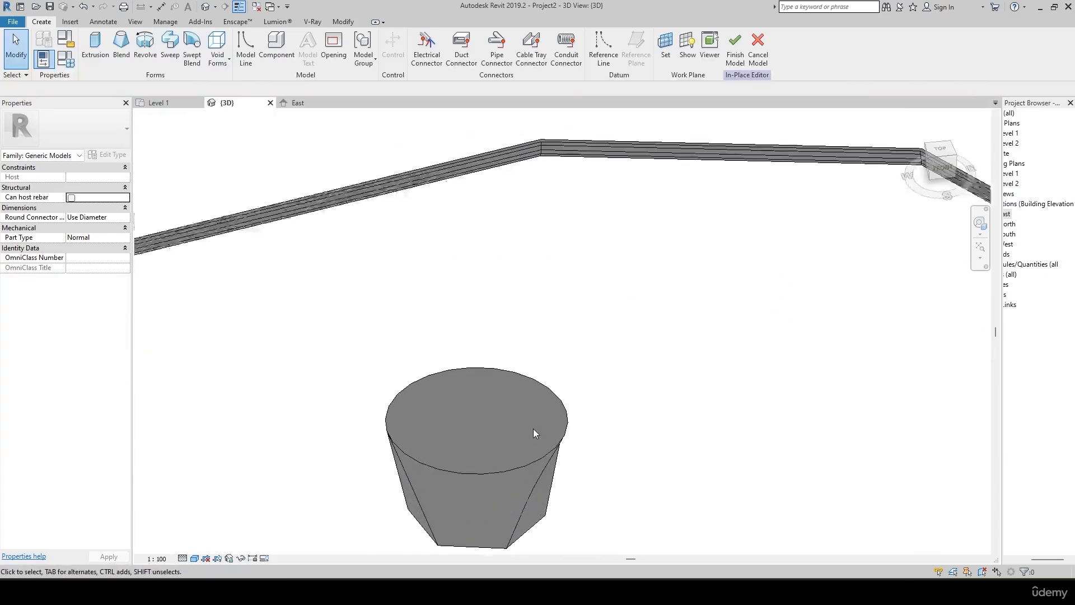
{"action": "middle_click_drag", "start_coordinate": [530, 428], "coordinate": [508, 216]}
{"action": "scroll", "coordinate": [556, 394], "scroll_direction": "up", "scroll_amount": 6}
{"action": "scroll", "coordinate": [548, 428], "scroll_direction": "up", "scroll_amount": 1}
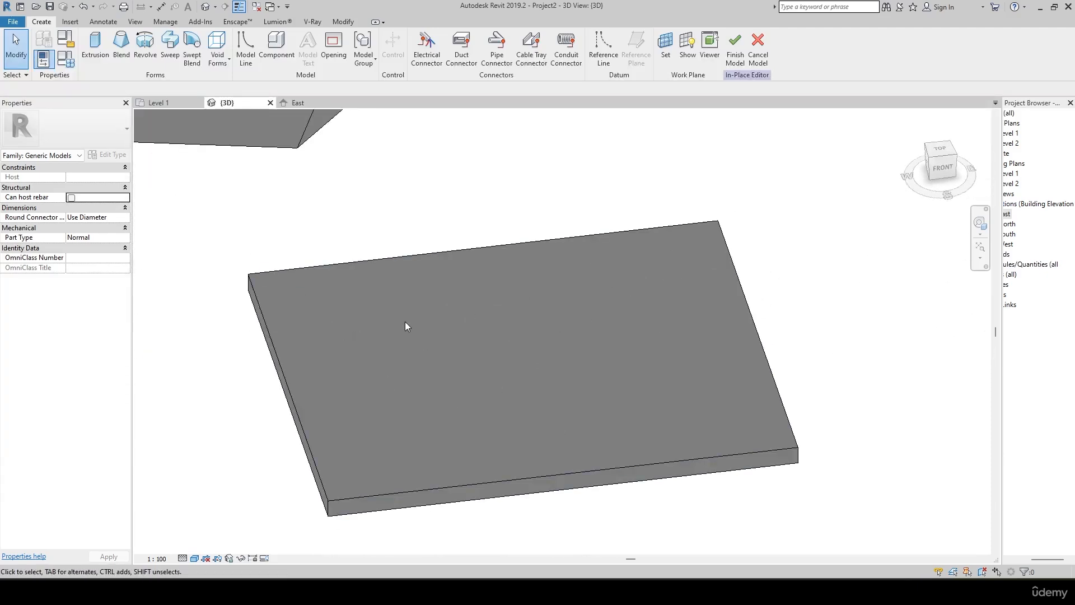
- Edit the flat extrusion's sketch from the top view, adding an inner rectangle 13500 by 11200 to cut an opening through the slab
{"action": "left_click", "coordinate": [382, 257]}
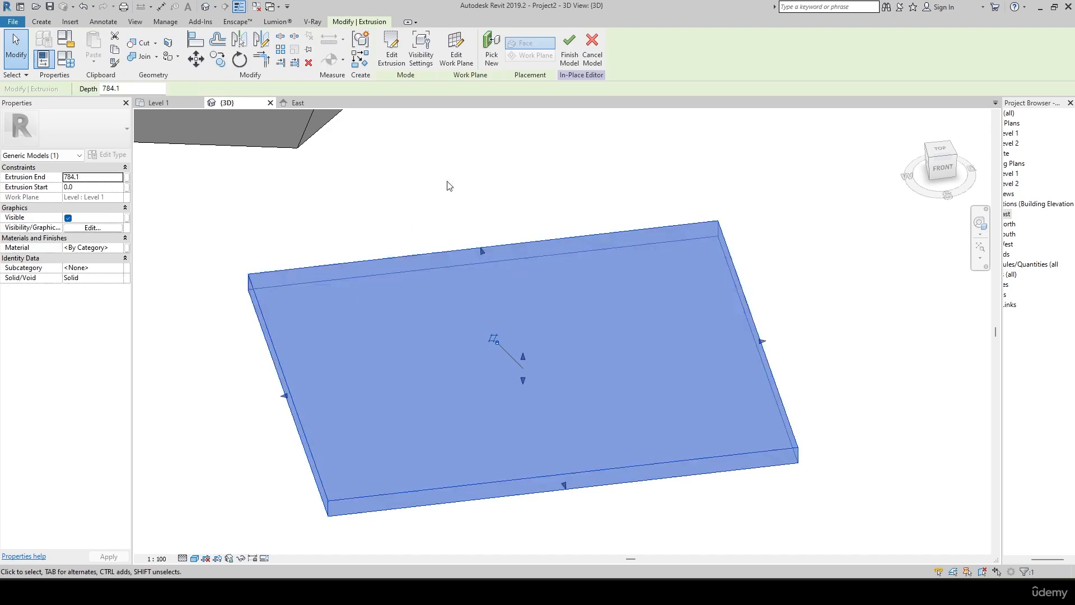
{"action": "left_click", "coordinate": [941, 150]}
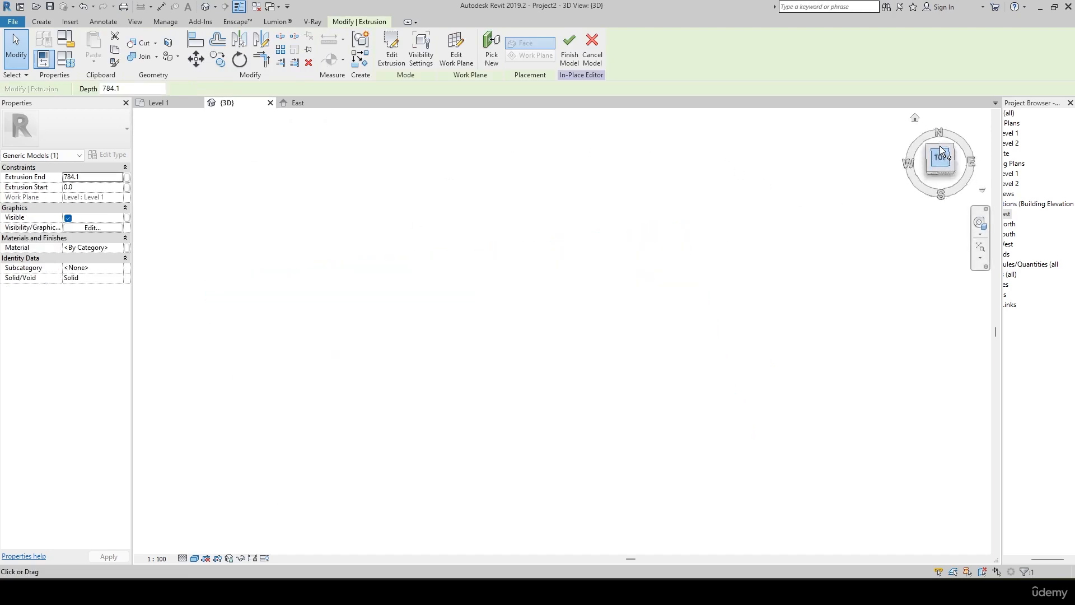
{"action": "left_click", "coordinate": [389, 55]}
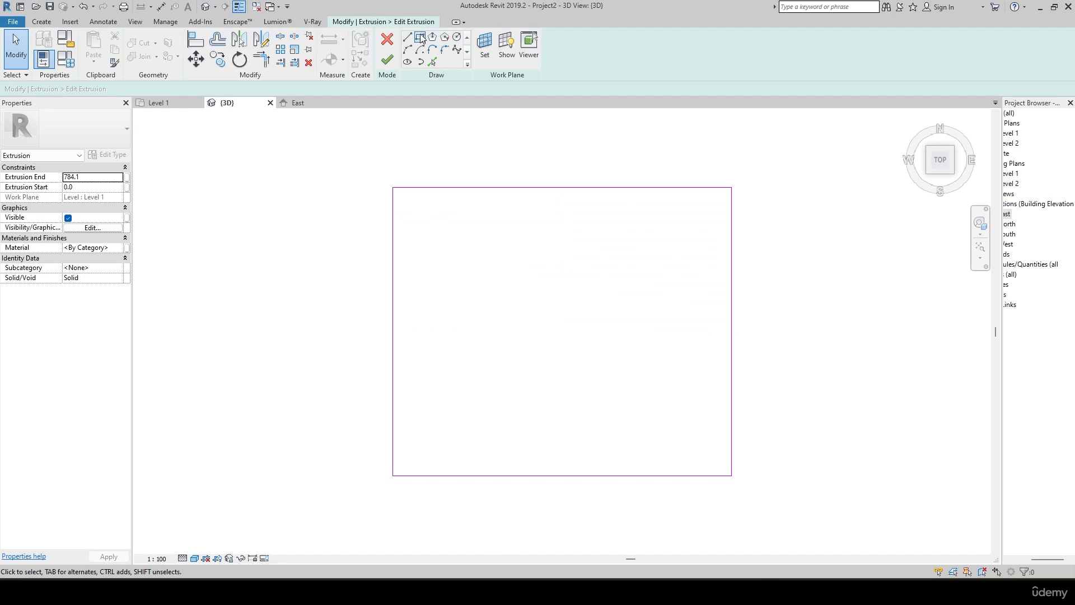
{"action": "left_click", "coordinate": [420, 38]}
{"action": "left_click", "coordinate": [446, 236]}
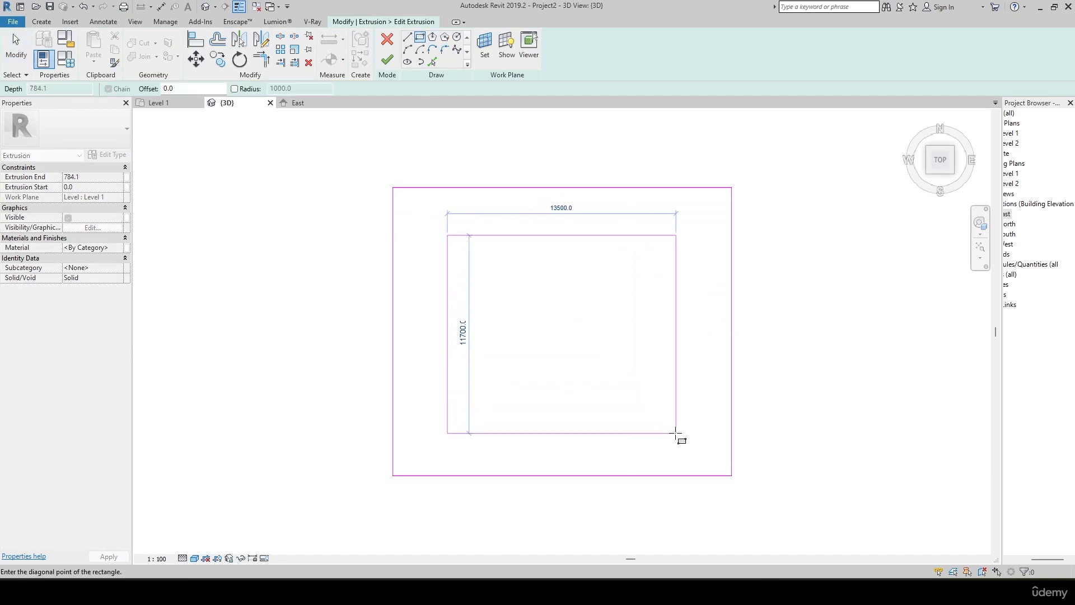
{"action": "left_click", "coordinate": [676, 425]}
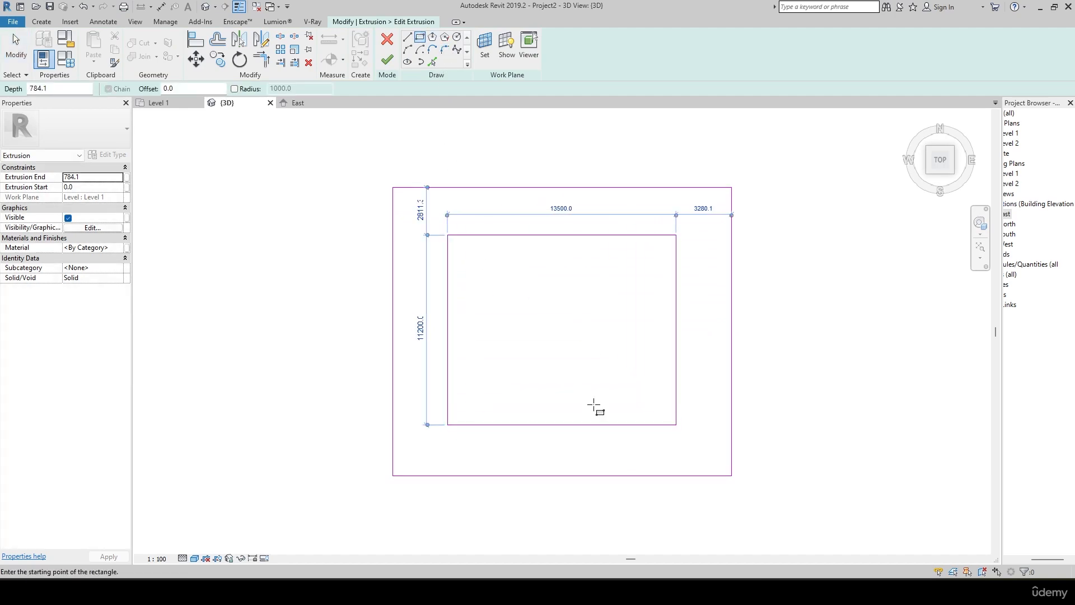
{"action": "left_click", "coordinate": [387, 60]}
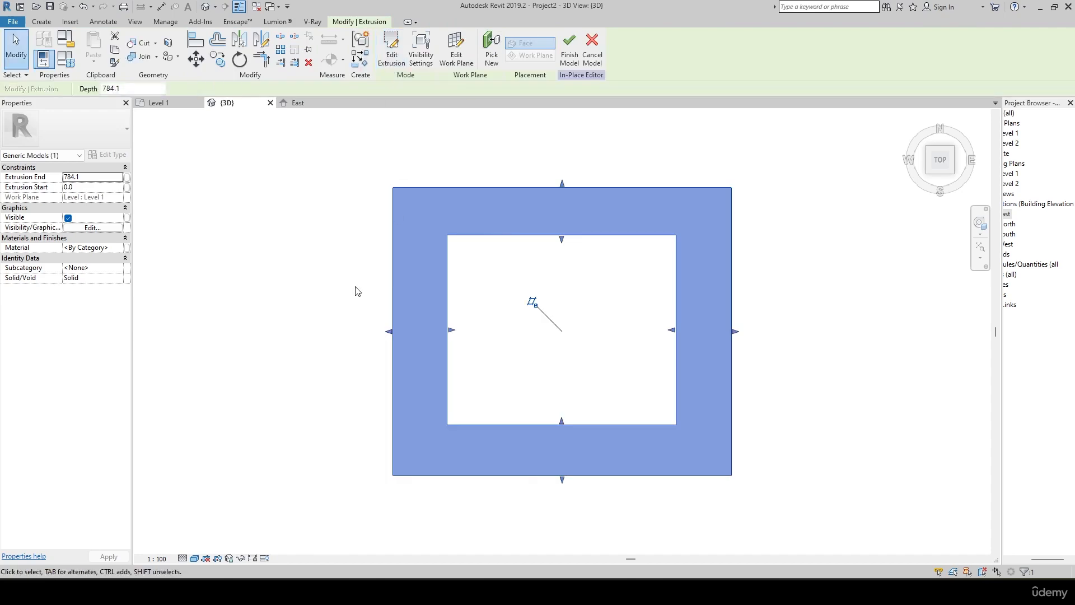
{"action": "middle_click_drag", "start_coordinate": [355, 288], "coordinate": [499, 168], "text": "shift"}
{"action": "left_click", "coordinate": [834, 437]}
{"action": "middle_click_drag", "start_coordinate": [833, 439], "coordinate": [722, 236], "text": "shift"}
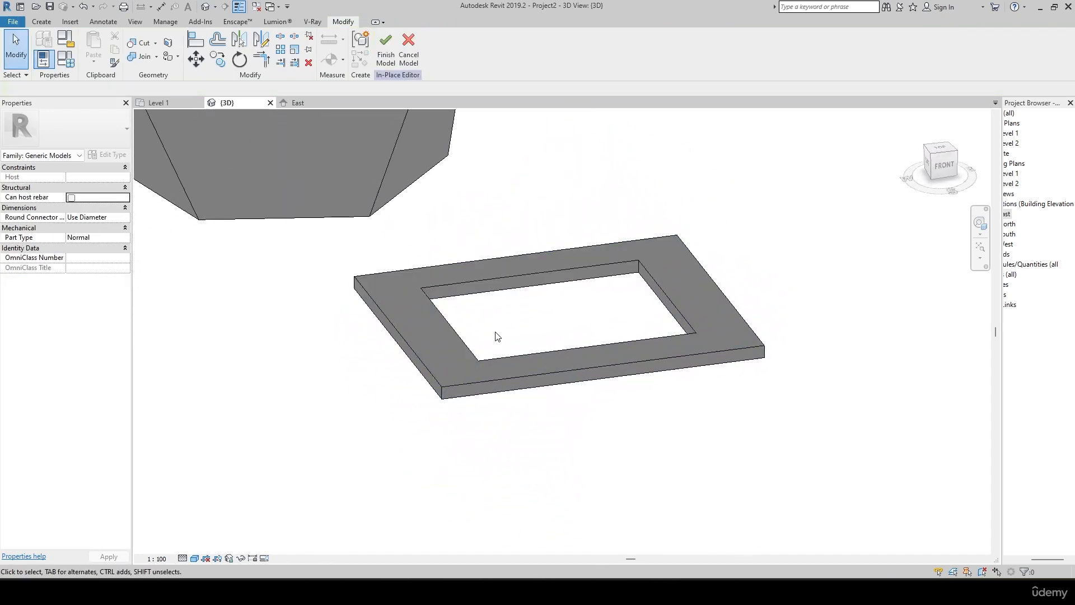
- Edit the slab extrusion's sketch from the top view and delete the inner rectangle to close the opening
{"action": "scroll", "coordinate": [461, 335], "scroll_direction": "up", "scroll_amount": 3}
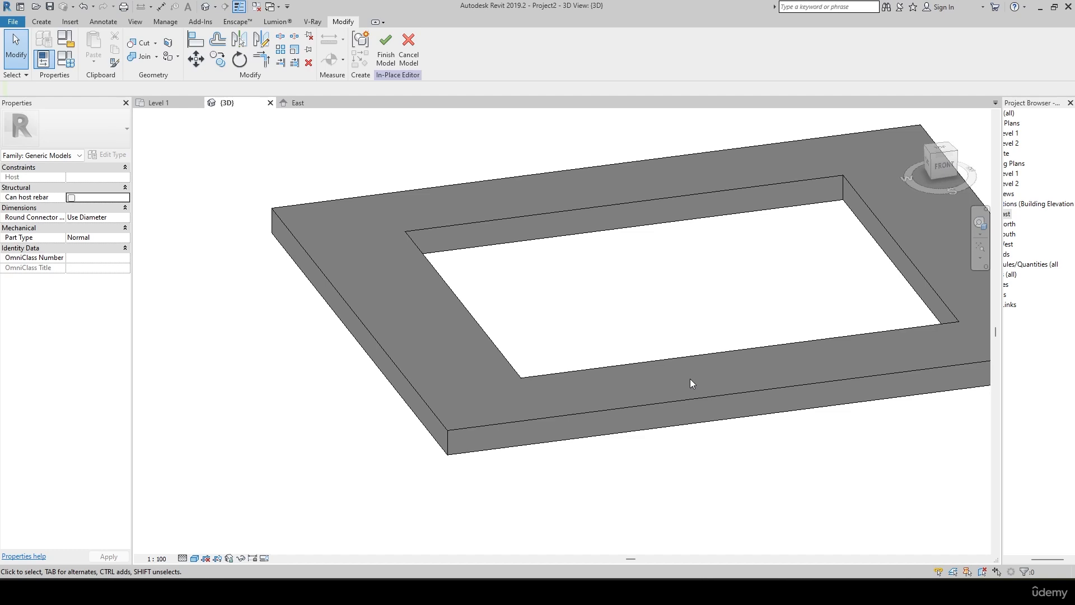
{"action": "left_click", "coordinate": [512, 367]}
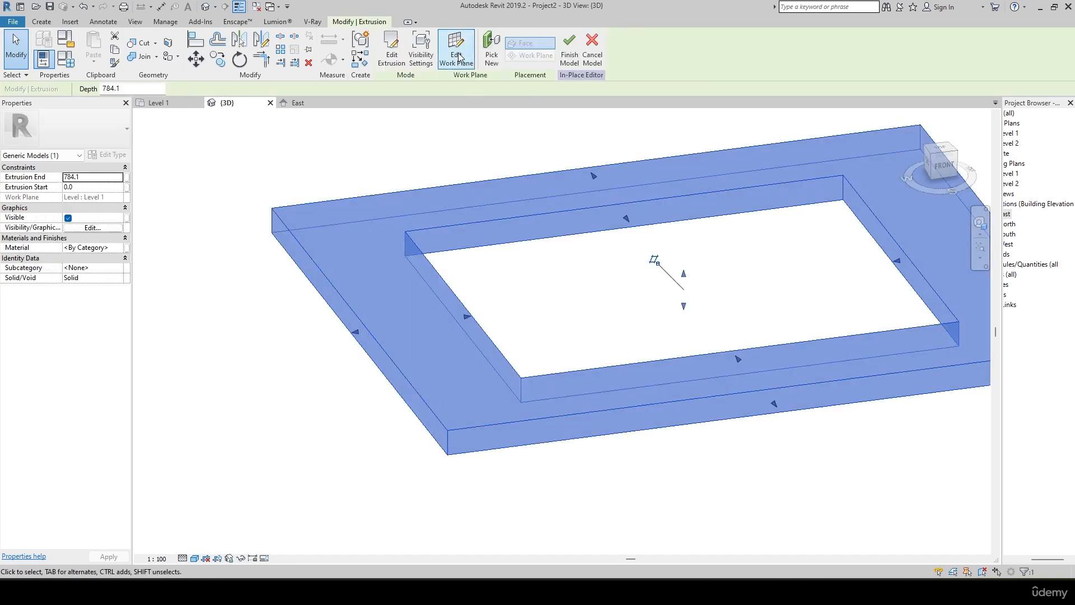
{"action": "left_click", "coordinate": [390, 50]}
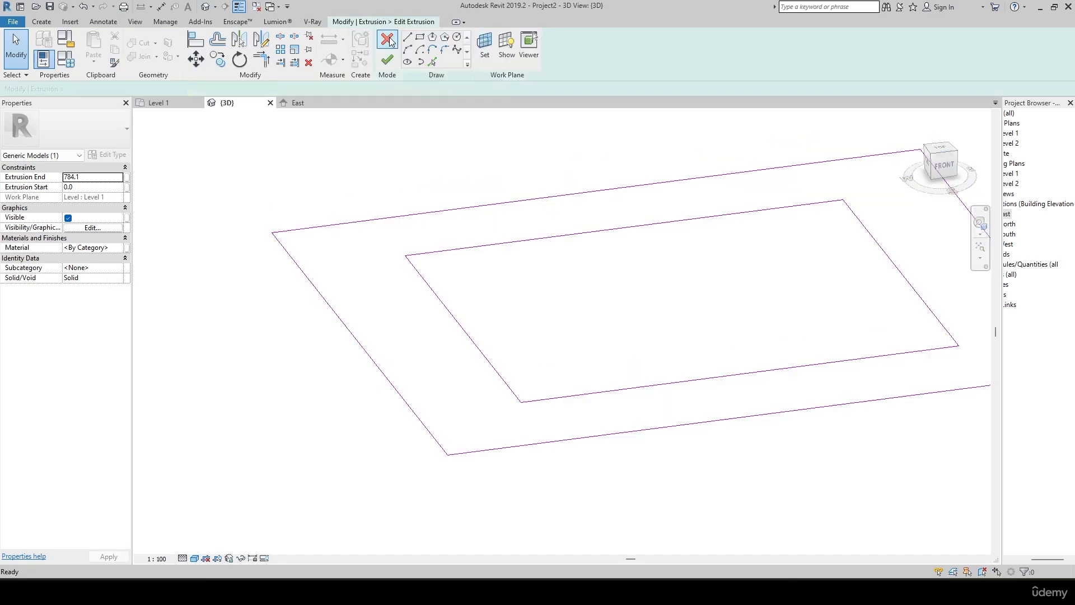
{"action": "left_click", "coordinate": [949, 151]}
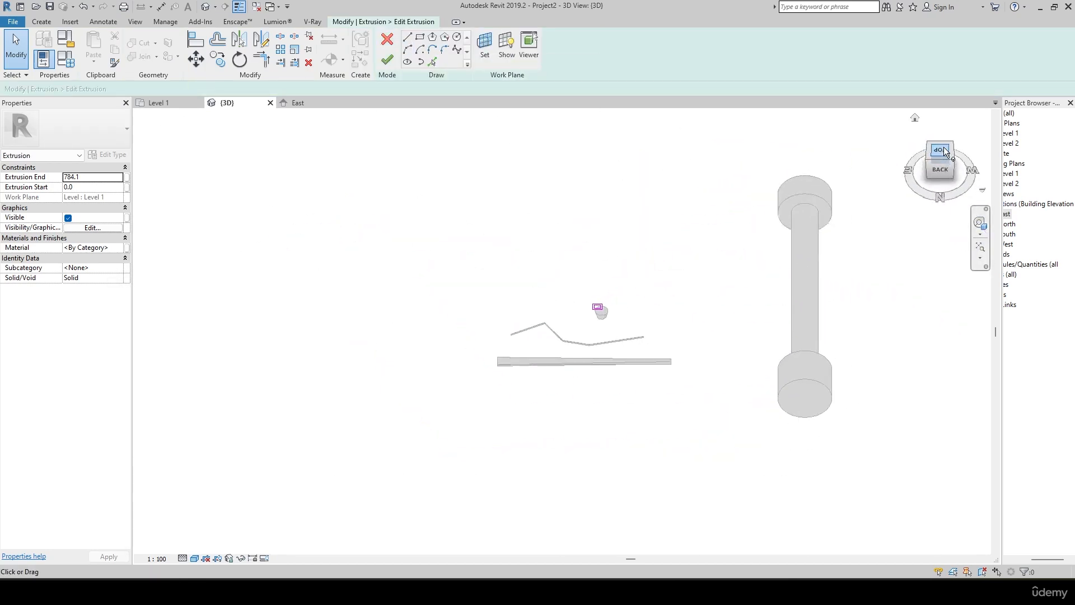
{"action": "scroll", "coordinate": [491, 353], "scroll_direction": "up", "scroll_amount": 6}
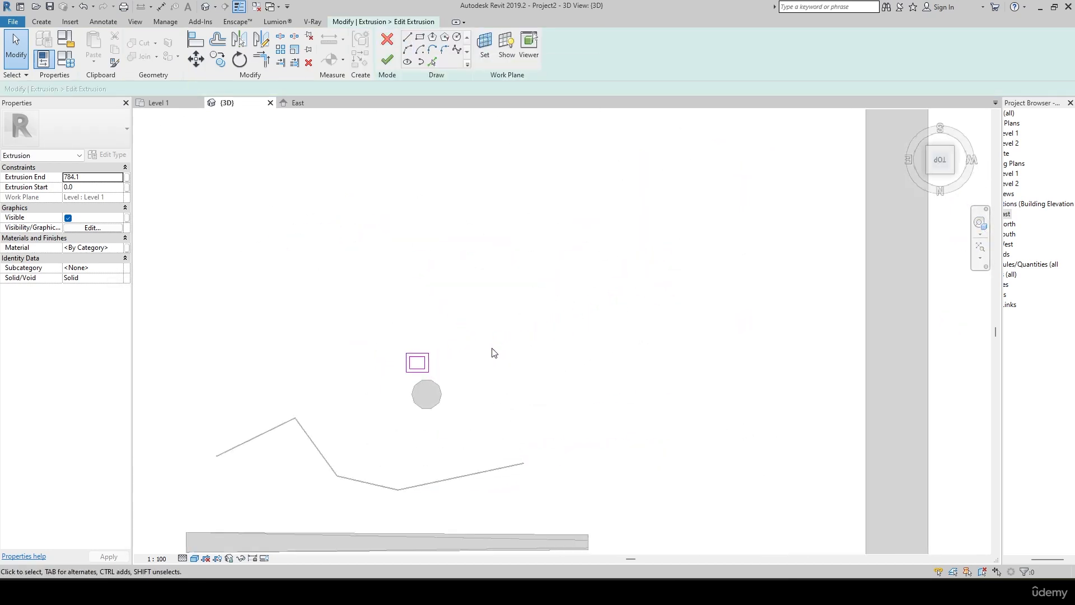
{"action": "middle_click_drag", "start_coordinate": [424, 388], "coordinate": [610, 398]}
{"action": "scroll", "coordinate": [462, 410], "scroll_direction": "up", "scroll_amount": 3}
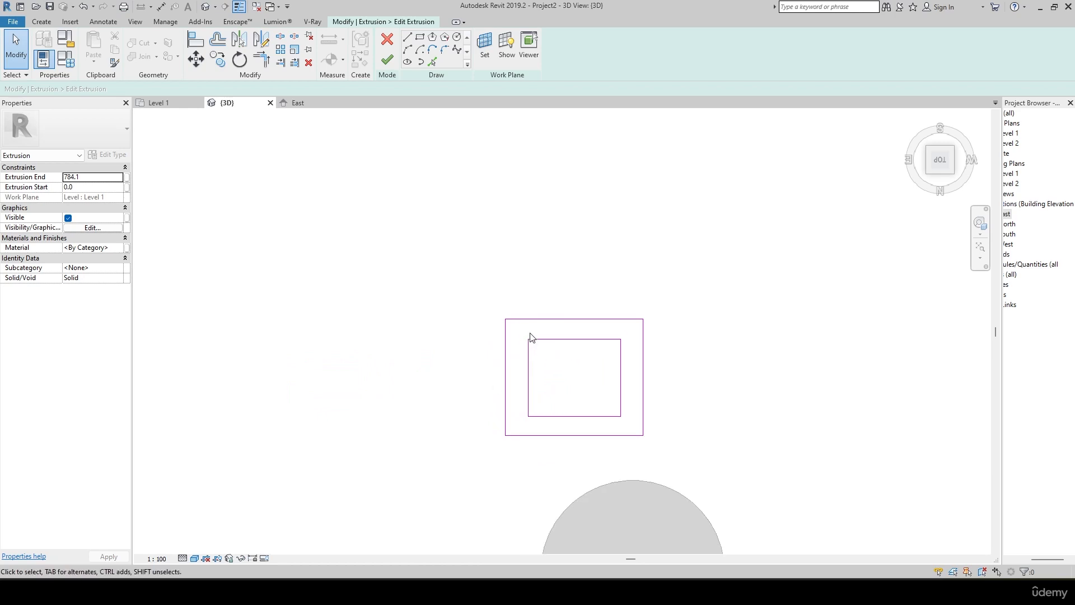
{"action": "mouse_move", "coordinate": [520, 330]}
{"action": "left_mouse_down"}
{"action": "mouse_move", "coordinate": [562, 381]}
{"action": "mouse_move", "coordinate": [633, 418]}
{"action": "left_mouse_up"}
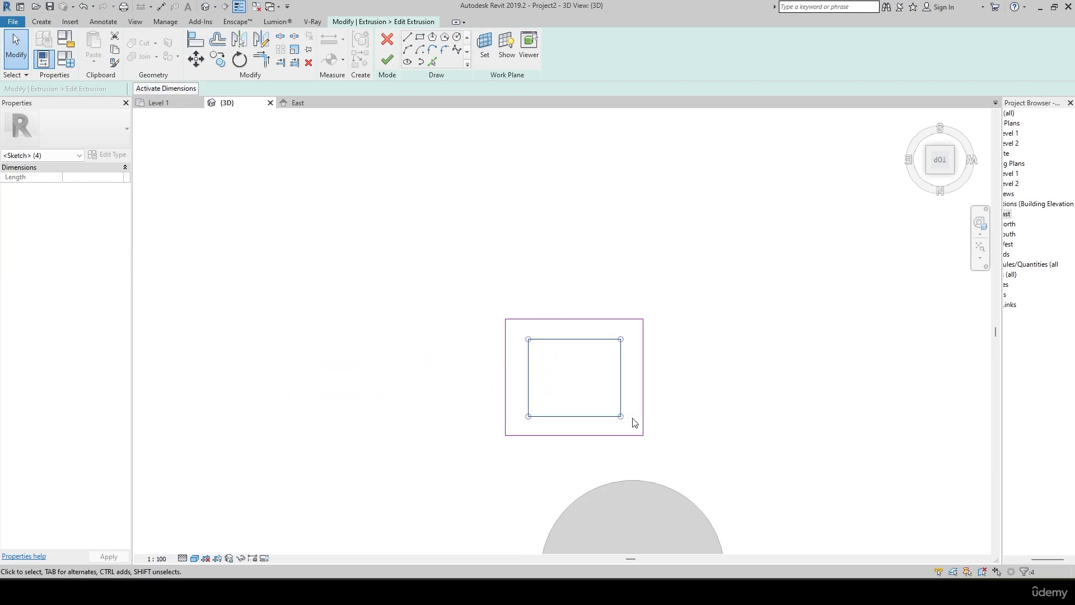
{"action": "key", "text": "Delete"}
{"action": "left_click", "coordinate": [383, 58]}
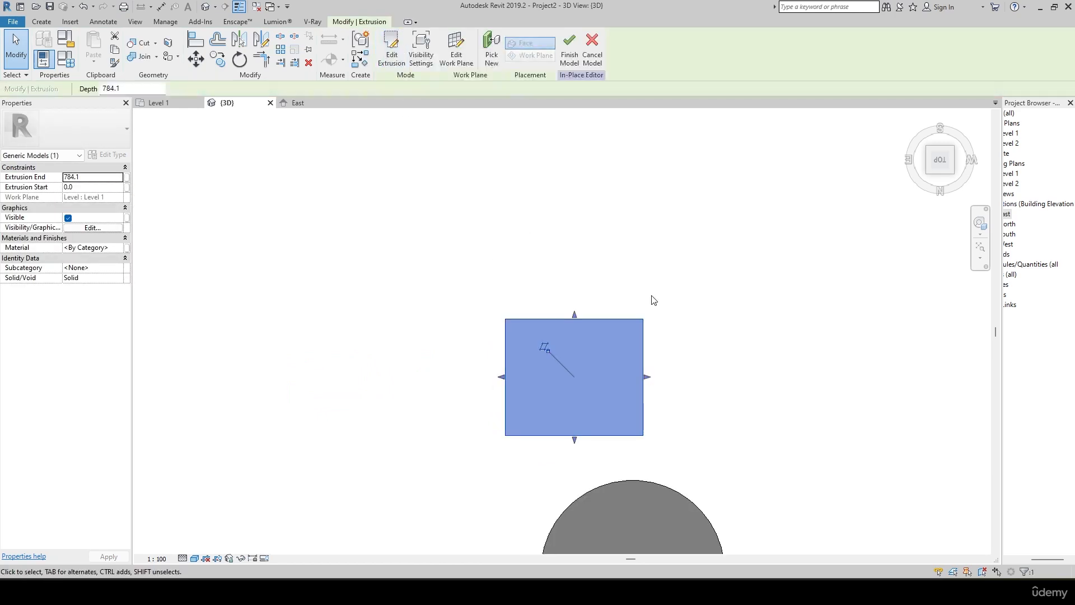
- Create a void extrusion inside the slab's outline, sketching a rectangle about 11900 by 10600 with the extrusion end at 250
{"action": "scroll", "coordinate": [693, 376], "scroll_direction": "down", "scroll_amount": 4}
{"action": "middle_click_drag", "start_coordinate": [721, 363], "coordinate": [687, 379], "text": "shift"}
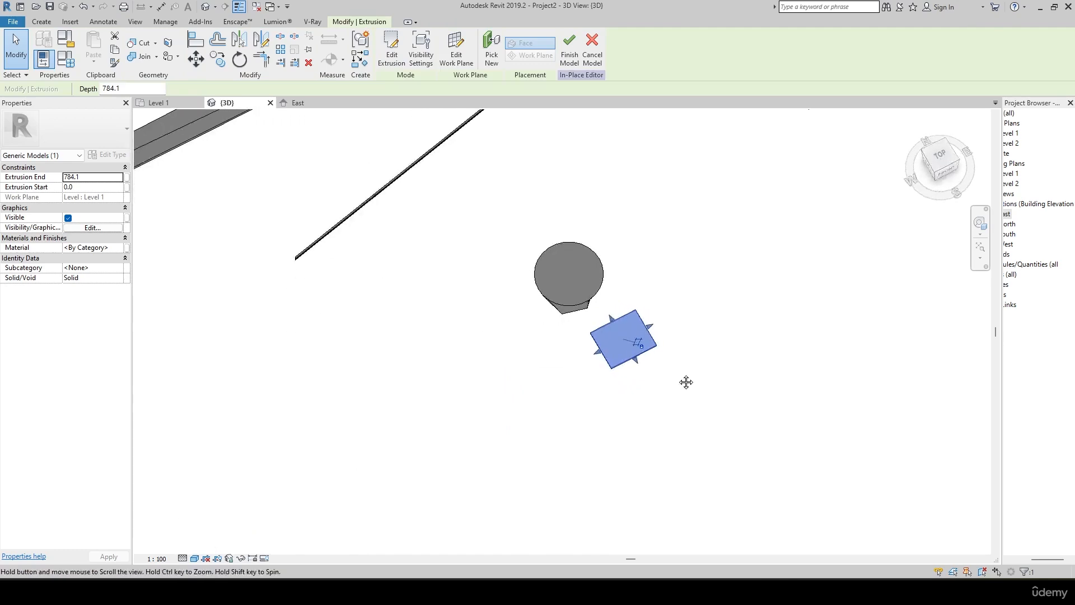
{"action": "left_click", "coordinate": [941, 158]}
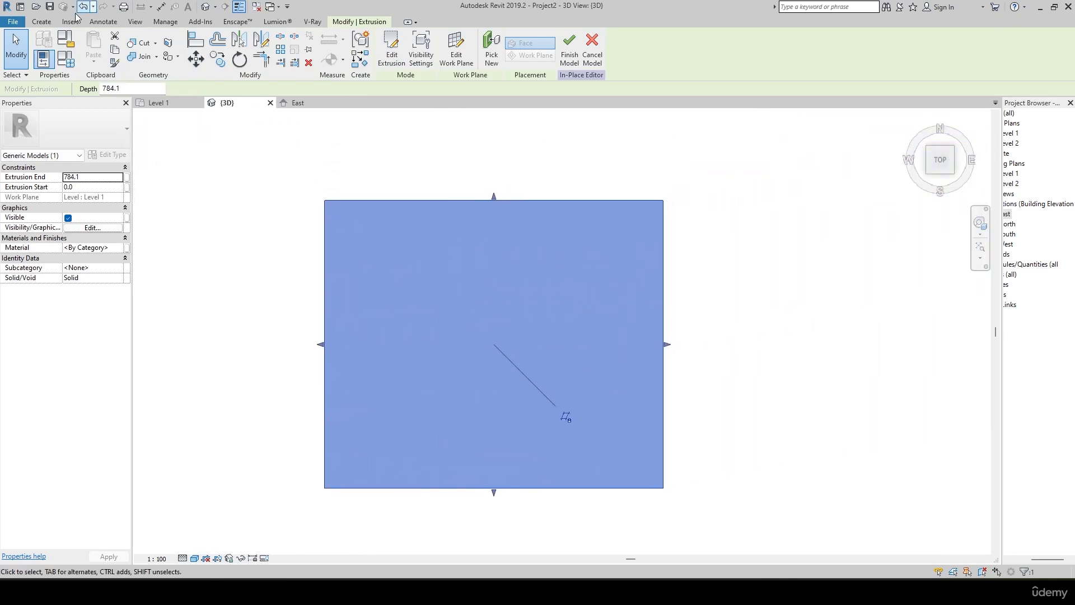
{"action": "left_click", "coordinate": [42, 21]}
{"action": "left_click", "coordinate": [217, 52]}
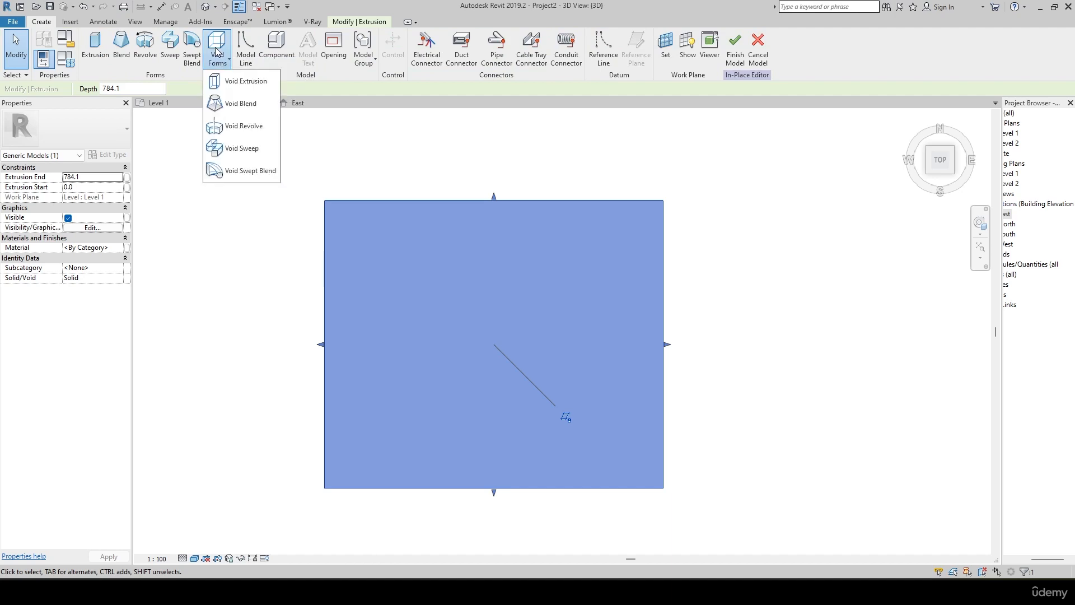
{"action": "left_click", "coordinate": [236, 83]}
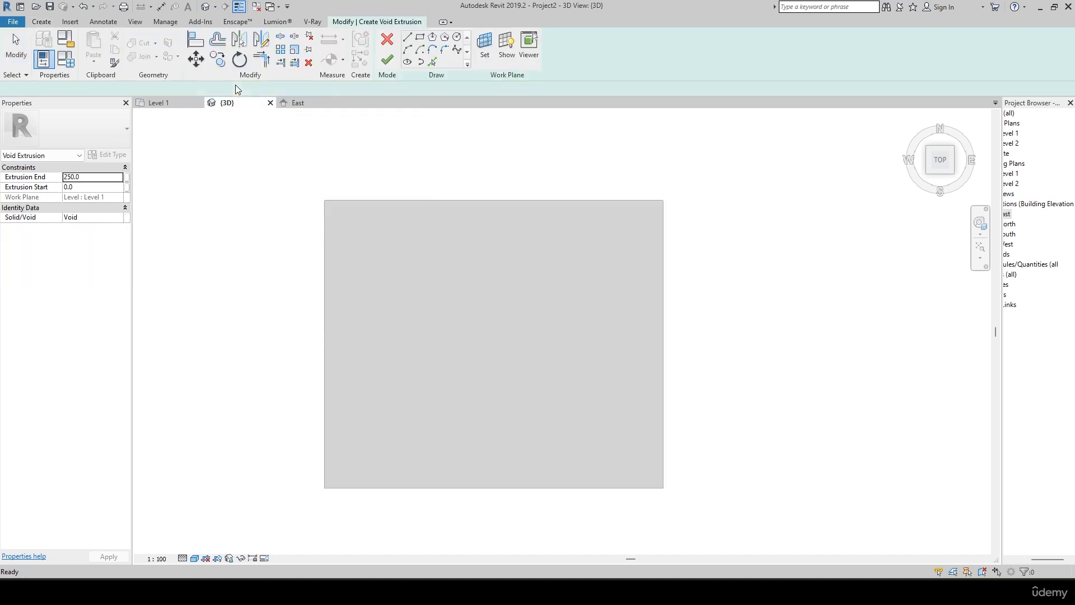
{"action": "left_click", "coordinate": [420, 39]}
{"action": "left_click", "coordinate": [394, 253]}
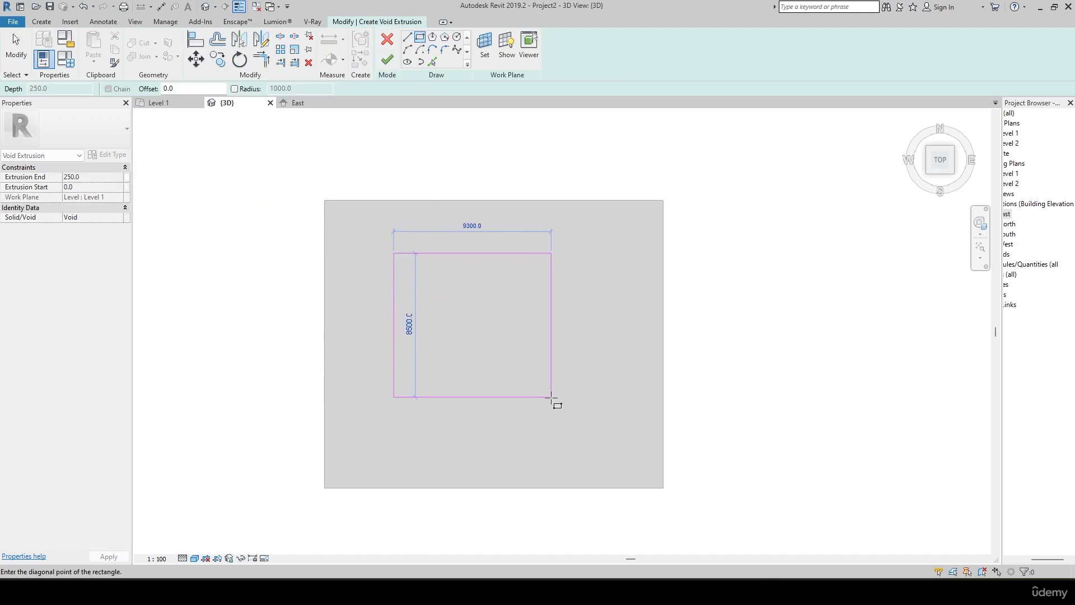
{"action": "left_click", "coordinate": [595, 432]}
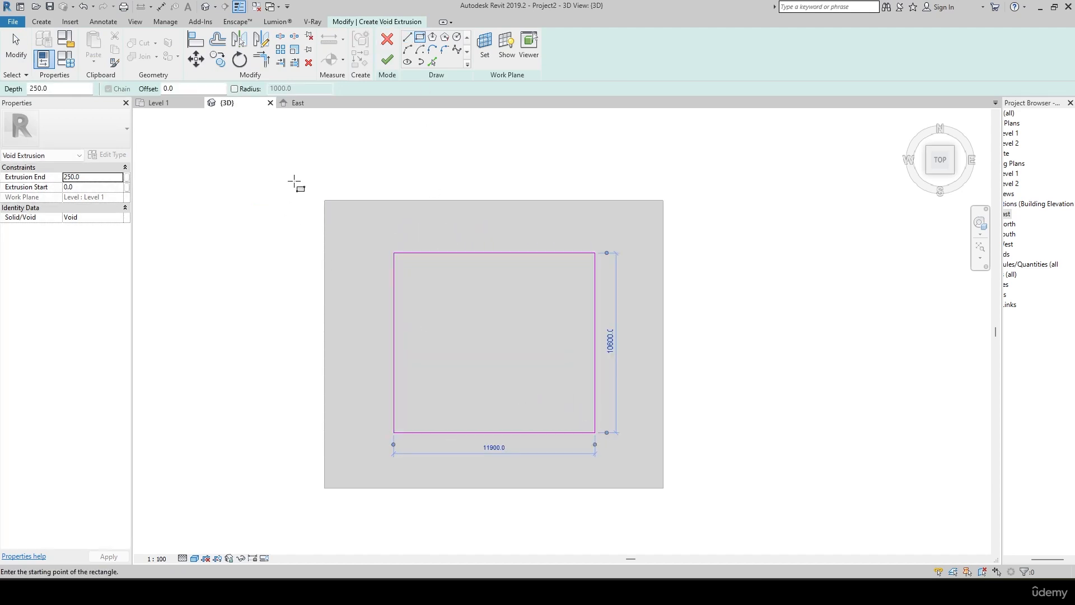
{"action": "left_click", "coordinate": [87, 185]}
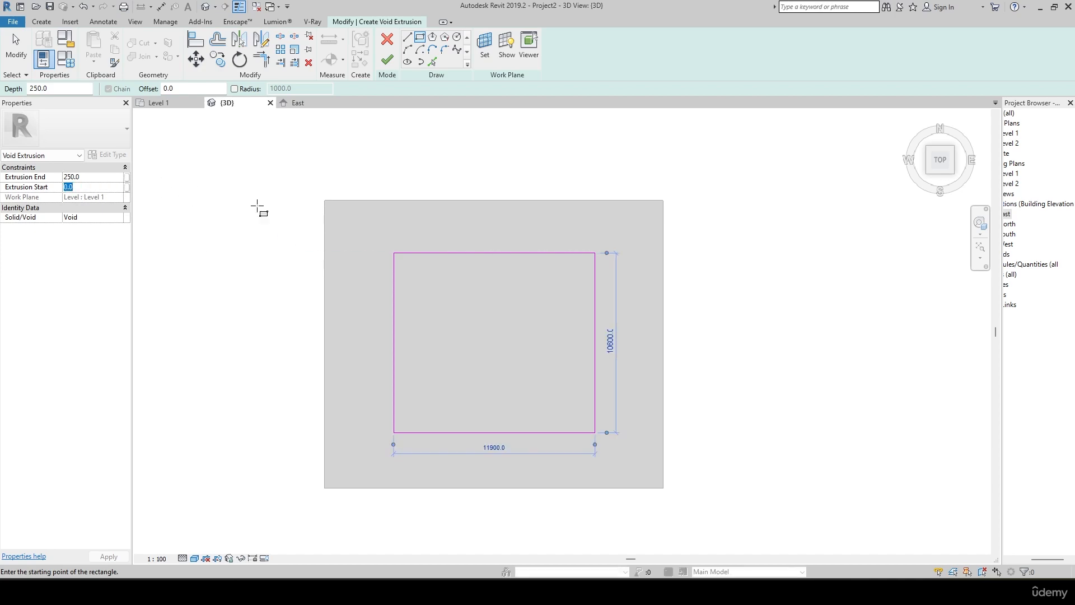
{"action": "left_click", "coordinate": [387, 60]}
- Examine how the void extrusion sits within the slab's thickness in 3D and in the East elevation
{"action": "middle_click_drag", "start_coordinate": [448, 107], "coordinate": [442, 230], "text": "shift"}
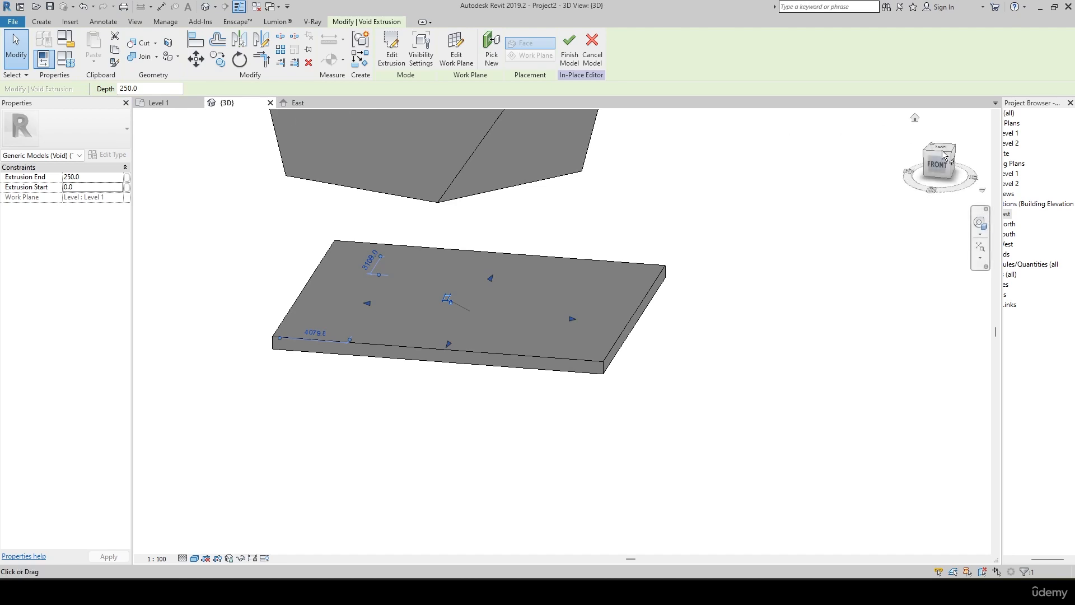
{"action": "double_click", "coordinate": [1006, 214]}
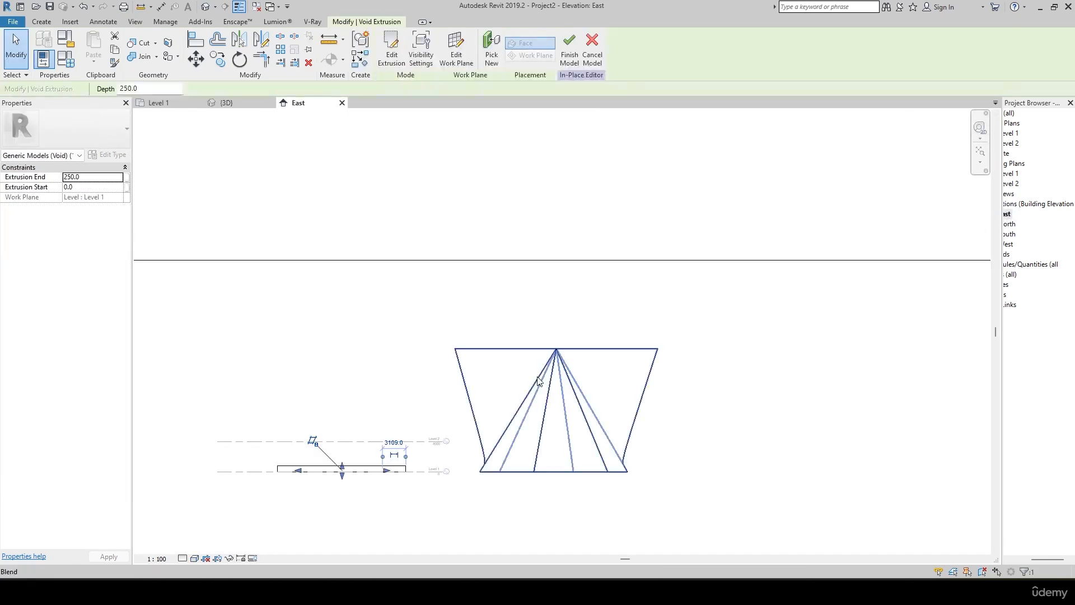
{"action": "scroll", "coordinate": [348, 490], "scroll_direction": "up", "scroll_amount": 4}
{"action": "scroll", "coordinate": [408, 420], "scroll_direction": "up", "scroll_amount": 6}
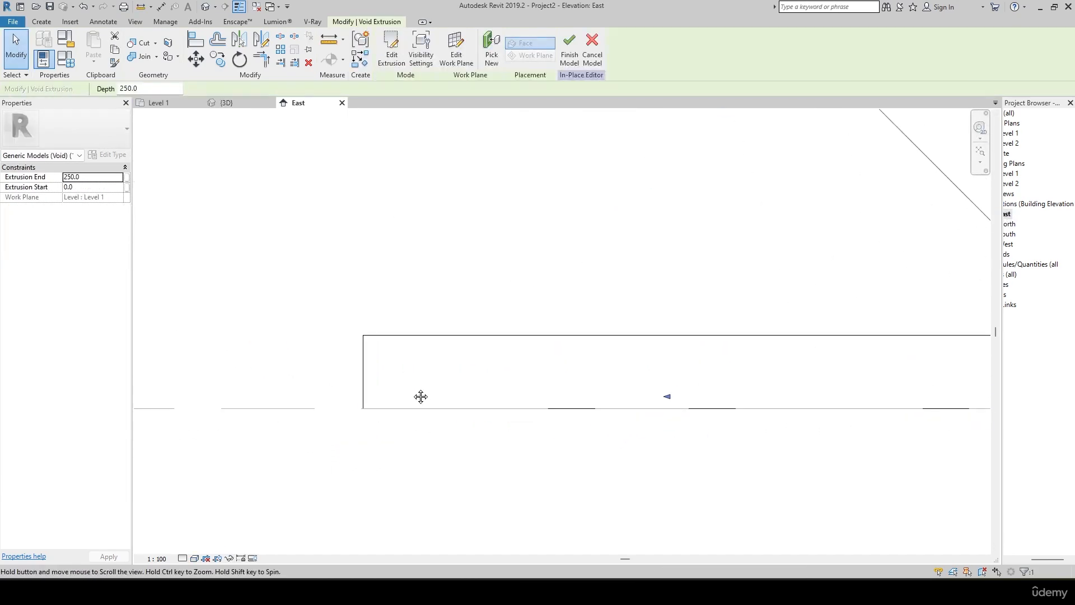
{"action": "middle_click_drag", "start_coordinate": [420, 396], "coordinate": [238, 415]}
{"action": "scroll", "coordinate": [238, 413], "scroll_direction": "down", "scroll_amount": 4}
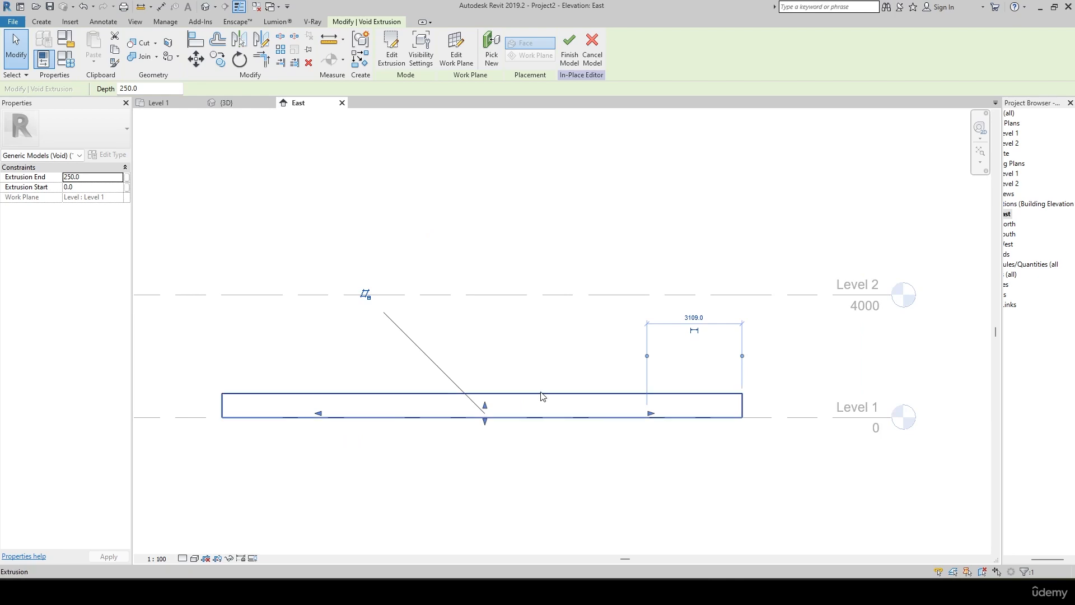
{"action": "left_click", "coordinate": [231, 103]}
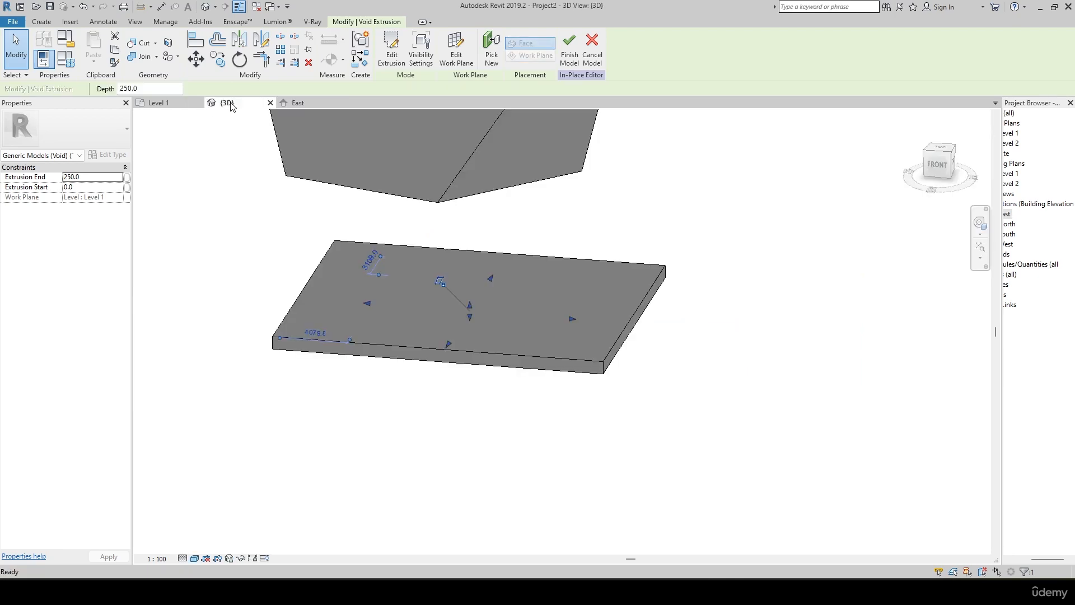
- Add an aligned dimension for the slab's thickness in the East elevation, from Level 1 to its upper edge
{"action": "left_click", "coordinate": [422, 244]}
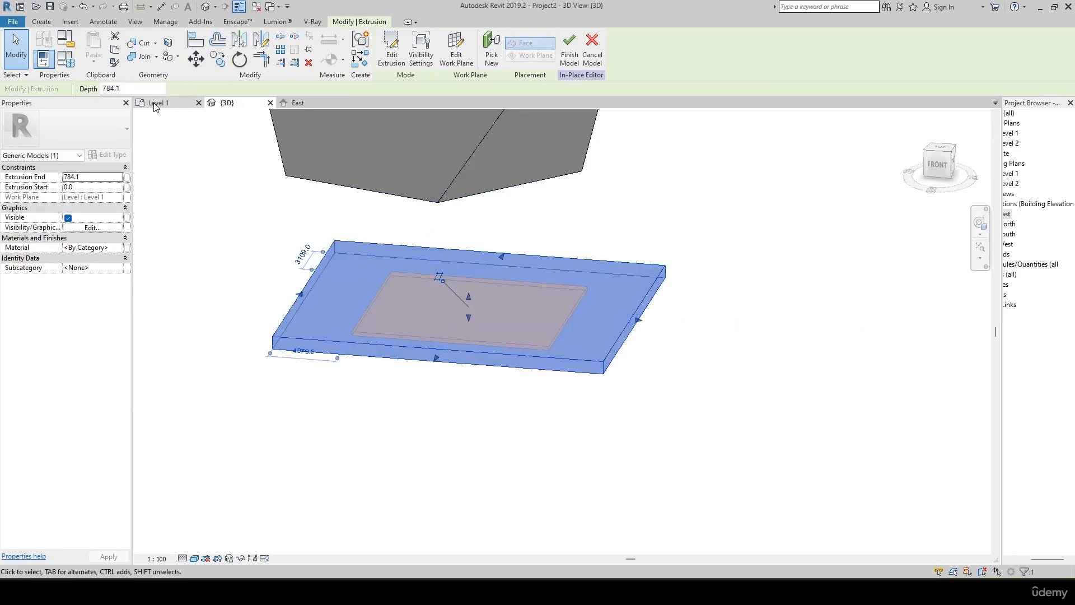
{"action": "left_click", "coordinate": [314, 102]}
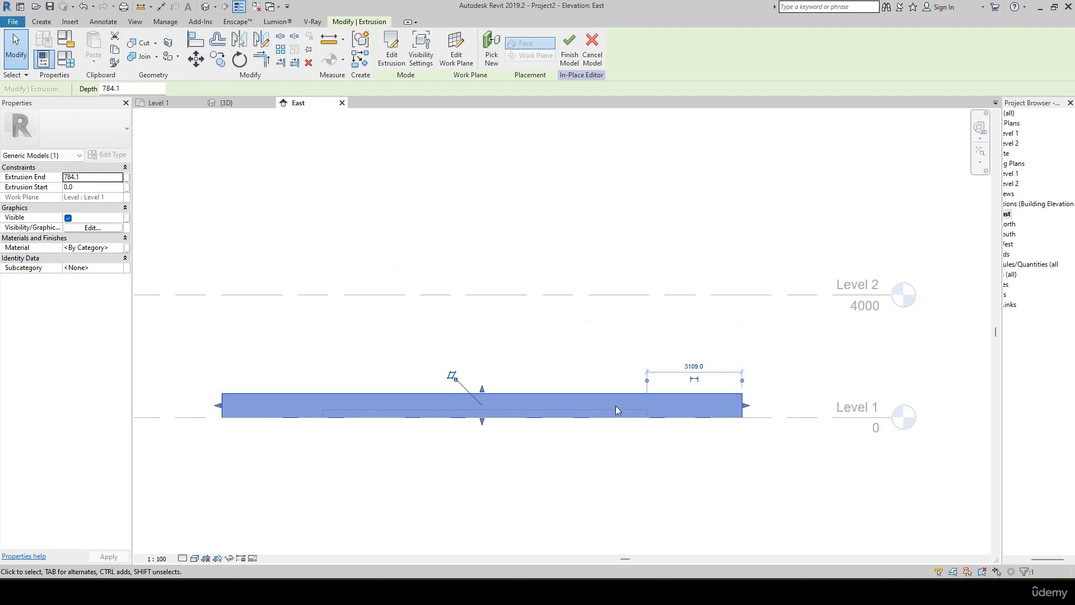
{"action": "key", "text": "d"}
{"action": "key", "text": "i"}
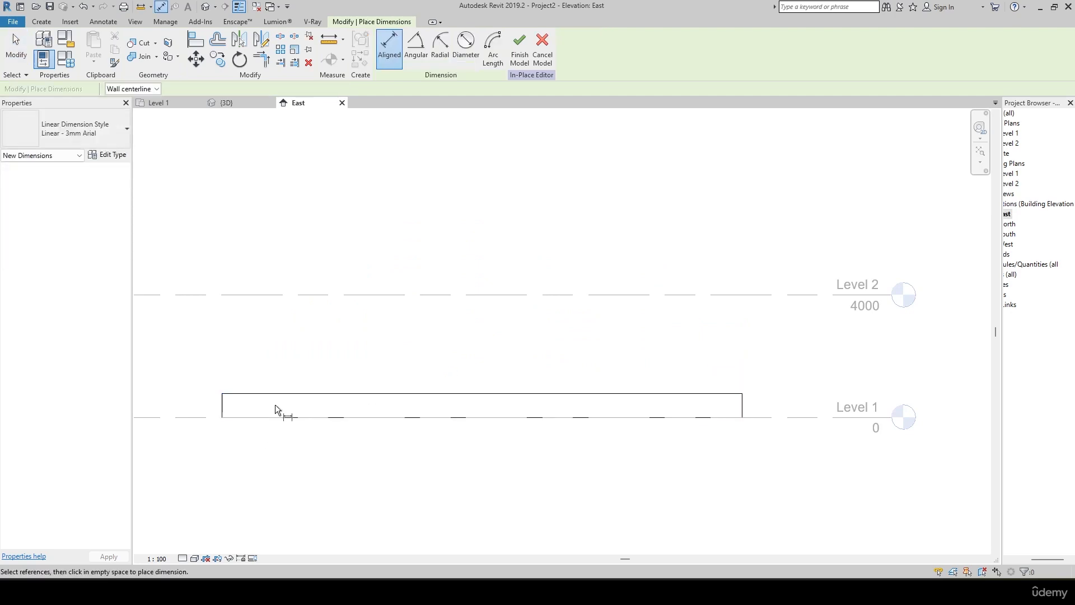
{"action": "left_click", "coordinate": [247, 417]}
{"action": "left_click", "coordinate": [246, 393]}
{"action": "left_click", "coordinate": [208, 393]}
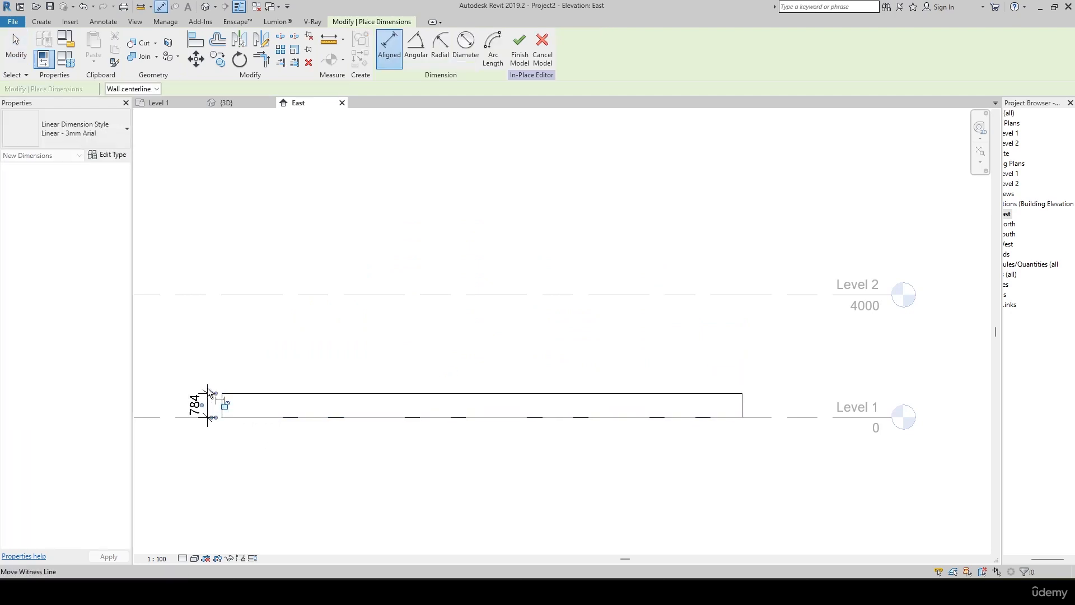
{"action": "scroll", "coordinate": [211, 389], "scroll_direction": "up", "scroll_amount": 4}
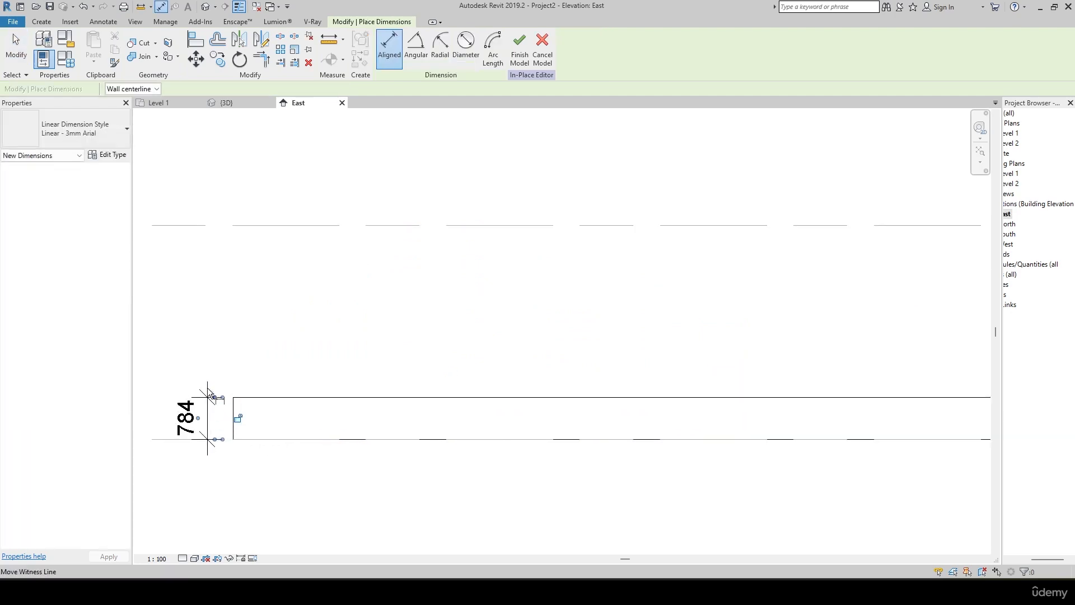
{"action": "left_click", "coordinate": [226, 103]}
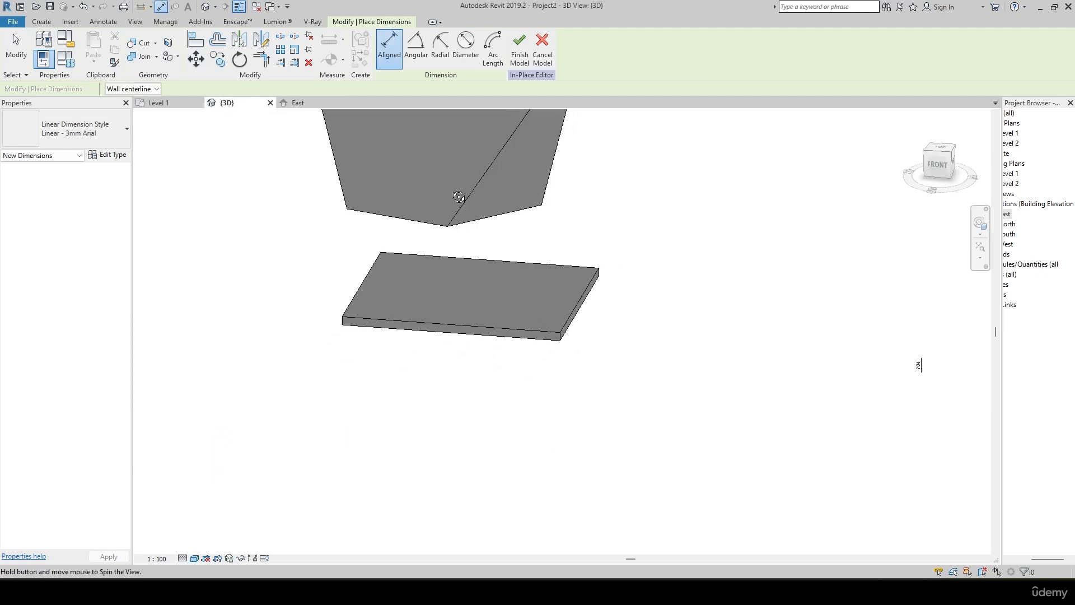
{"action": "middle_click_drag", "start_coordinate": [458, 197], "coordinate": [500, 335], "text": "shift"}
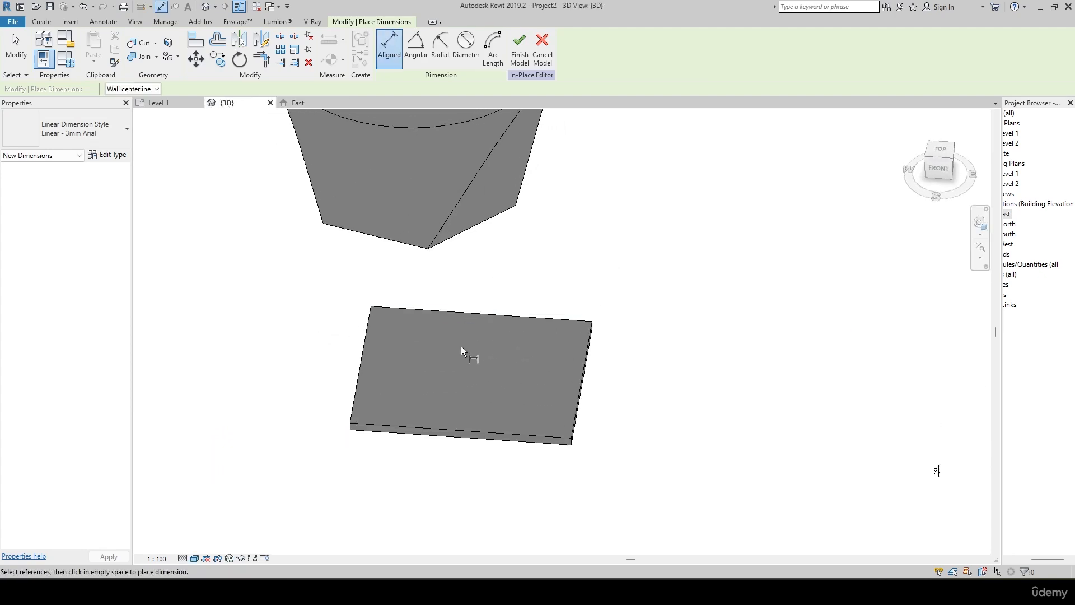
{"action": "key", "text": "Escape"}
{"action": "key", "text": "Escape"}
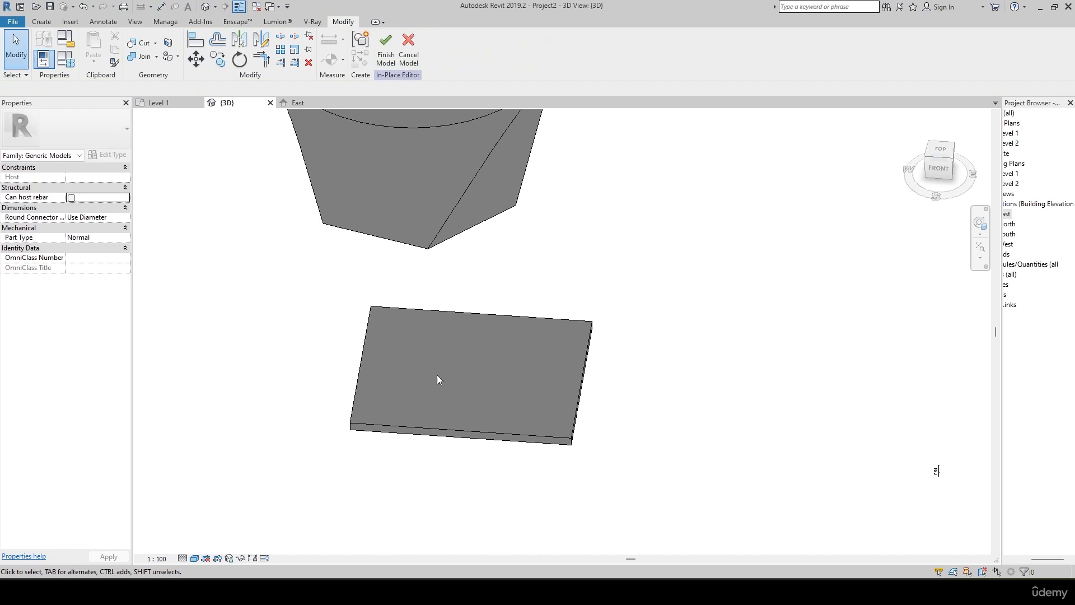
- Inspect the void's recess on the slab's underside in 3D and compare it with the slab's upper face from above
{"action": "scroll", "coordinate": [548, 475], "scroll_direction": "down", "scroll_amount": 3}
{"action": "middle_click_drag", "start_coordinate": [547, 475], "coordinate": [521, 367], "text": "shift"}
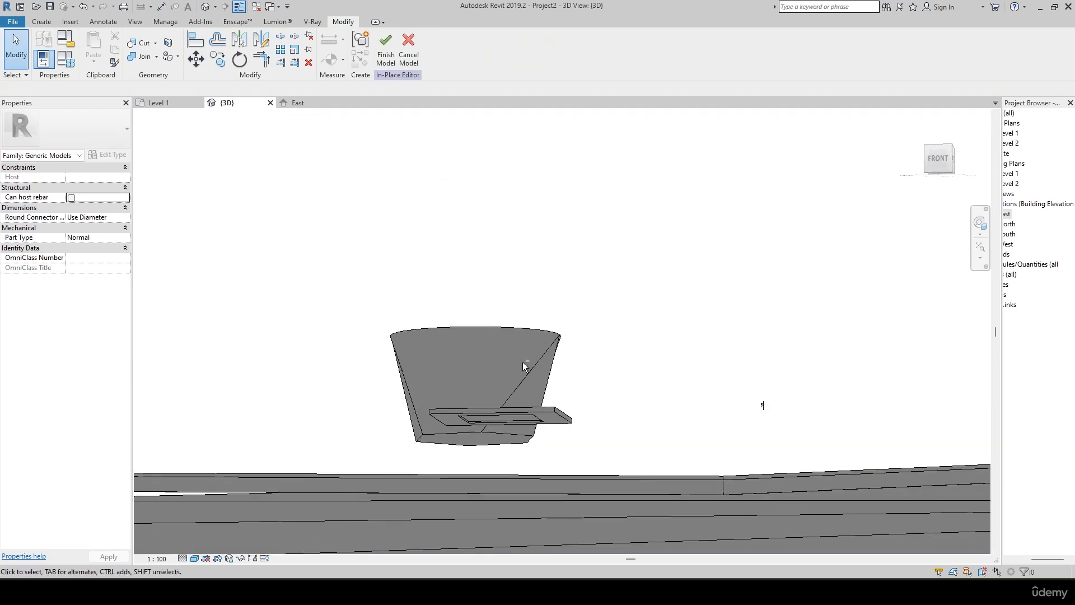
{"action": "left_click", "coordinate": [485, 419]}
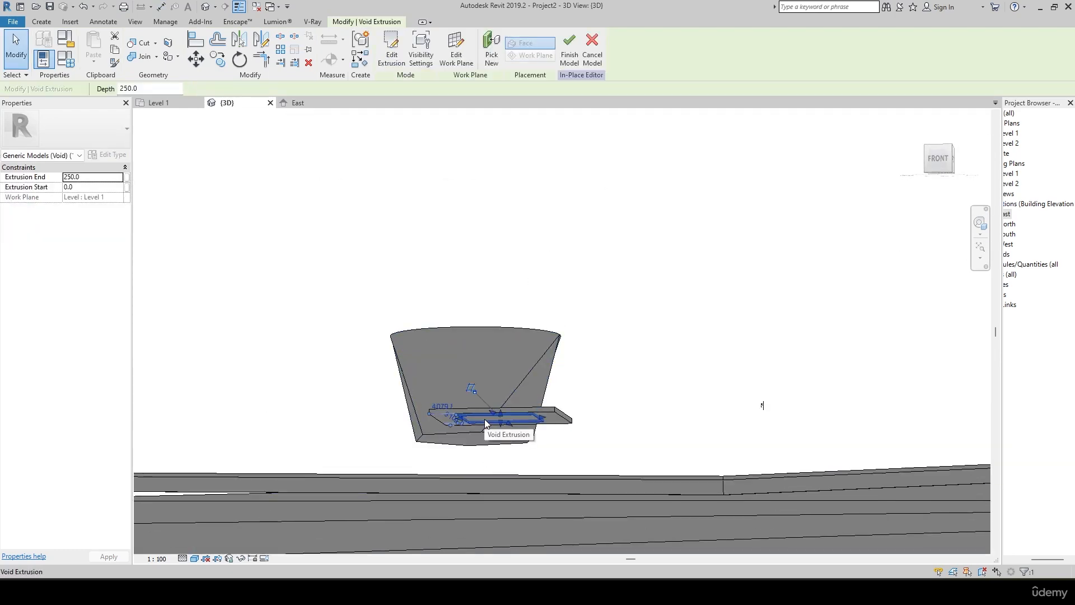
{"action": "key", "text": "Escape"}
{"action": "middle_click_drag", "start_coordinate": [530, 368], "coordinate": [569, 485], "text": "shift"}
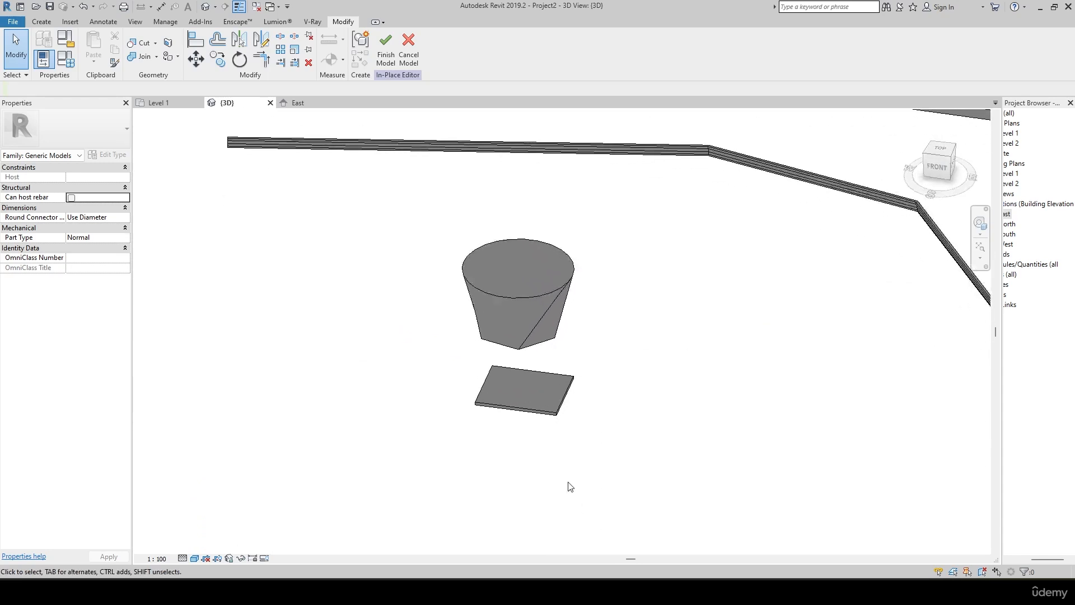
{"action": "scroll", "coordinate": [516, 392], "scroll_direction": "up", "scroll_amount": 3}
{"action": "middle_click_drag", "start_coordinate": [517, 392], "coordinate": [360, 404], "text": "shift"}
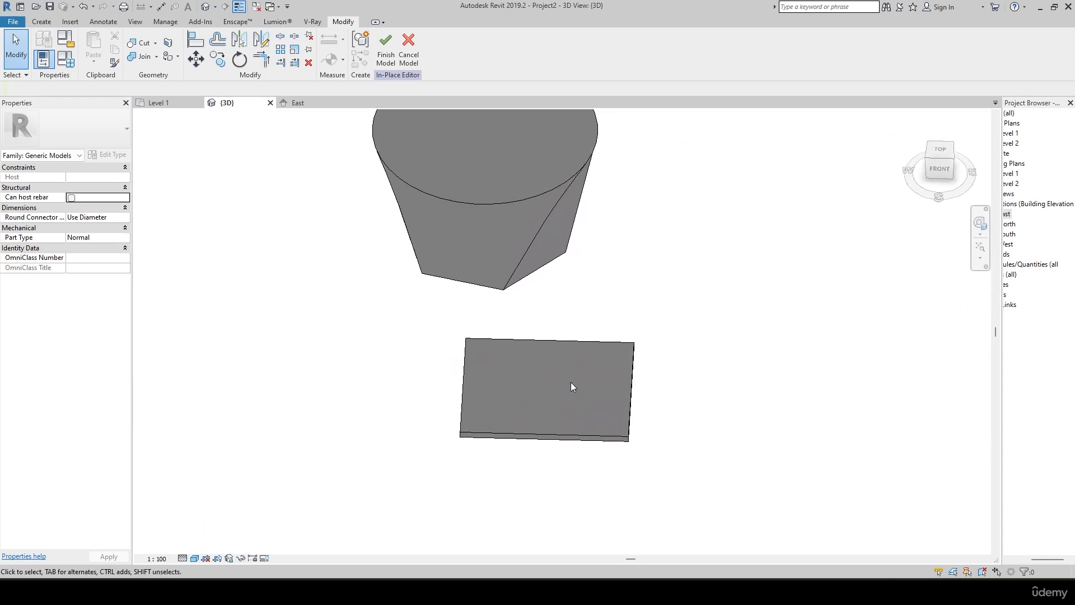
{"action": "scroll", "coordinate": [571, 385], "scroll_direction": "up", "scroll_amount": 3}
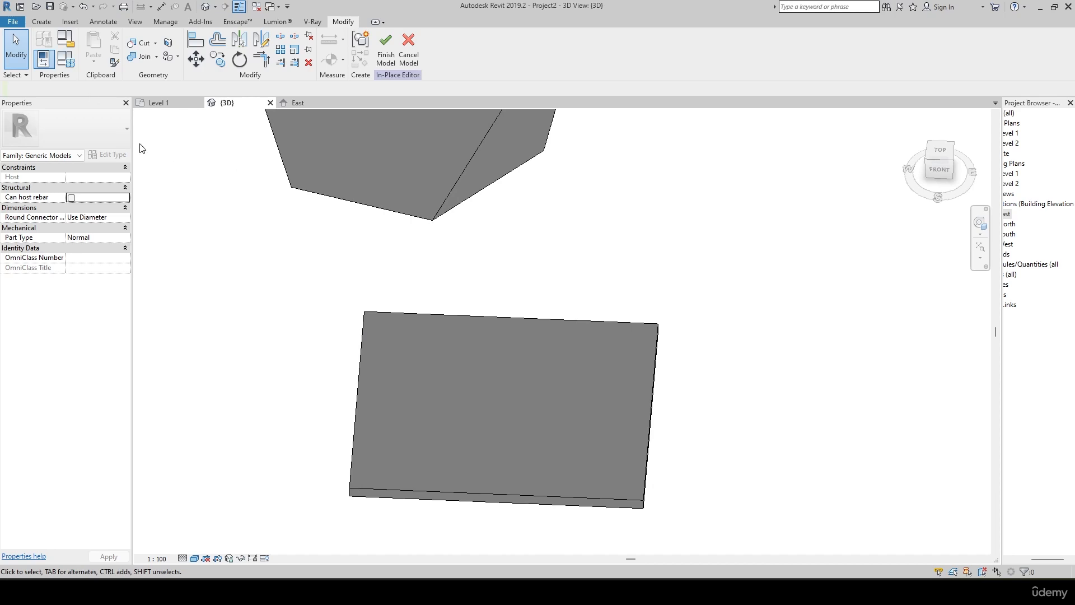
{"action": "left_click", "coordinate": [941, 151]}
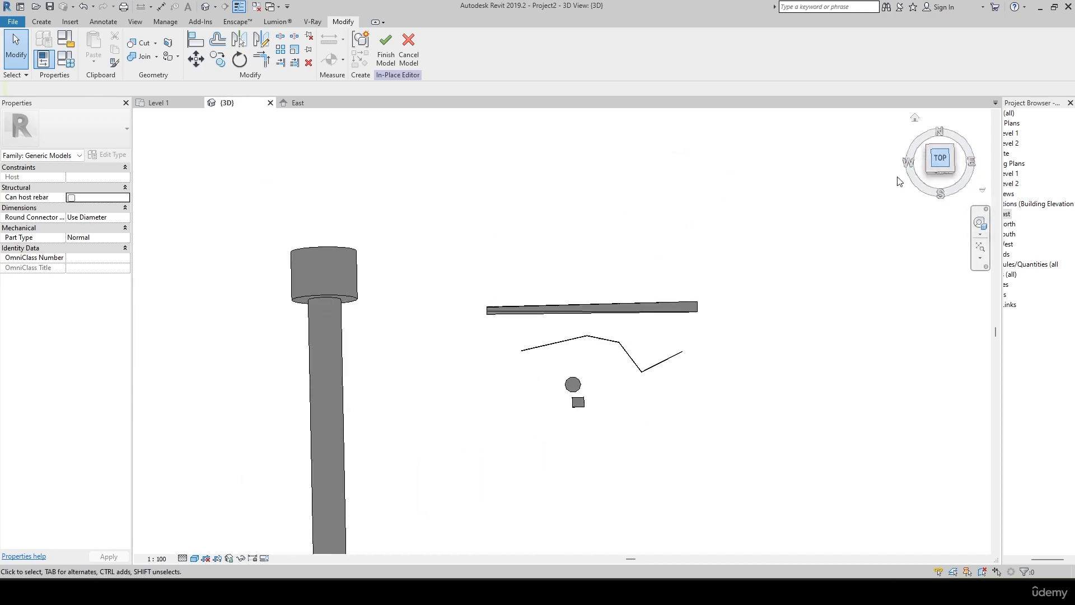
{"action": "scroll", "coordinate": [660, 360], "scroll_direction": "up", "scroll_amount": 8}
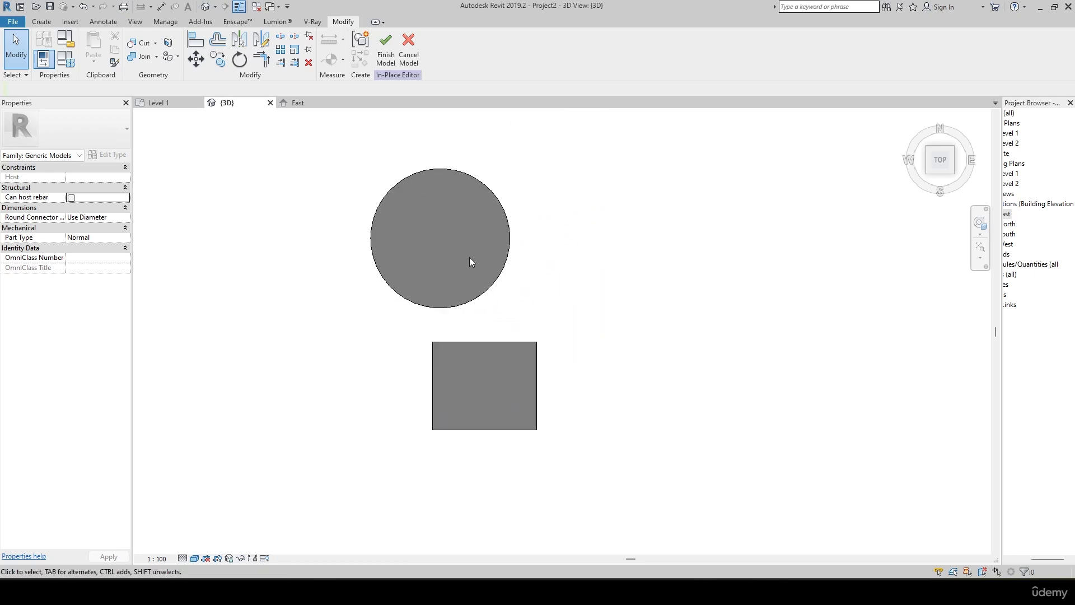
- Start a void extrusion and sketch a rectangle about 13800 by 11300 inside the slab's outline
{"action": "left_click", "coordinate": [47, 22]}
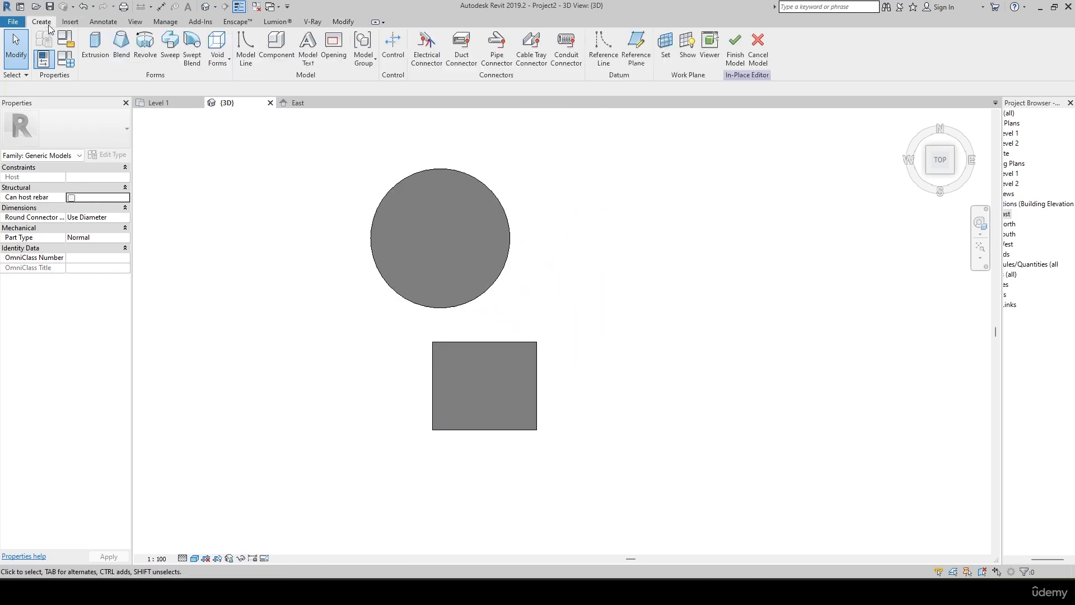
{"action": "left_click", "coordinate": [218, 54]}
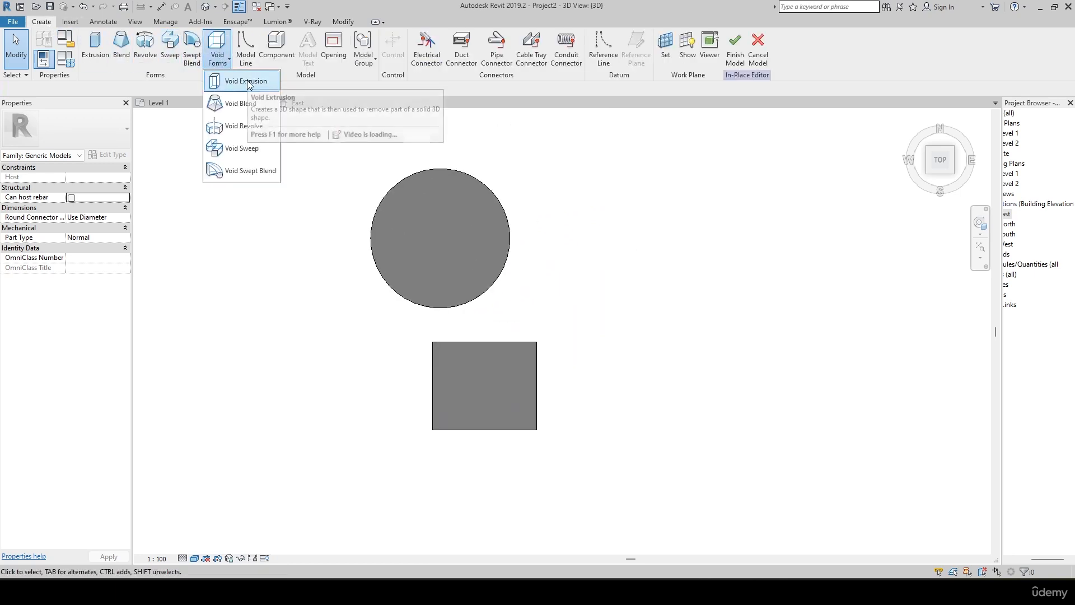
{"action": "left_click", "coordinate": [230, 81]}
{"action": "scroll", "coordinate": [509, 401], "scroll_direction": "up", "scroll_amount": 5}
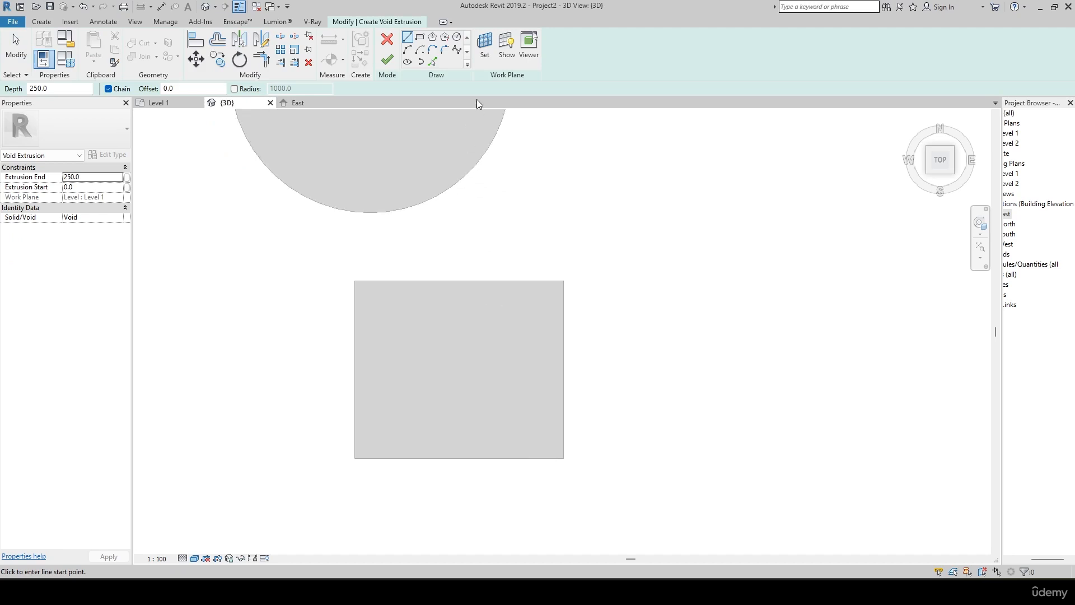
{"action": "left_click", "coordinate": [420, 37]}
{"action": "left_click", "coordinate": [385, 309]}
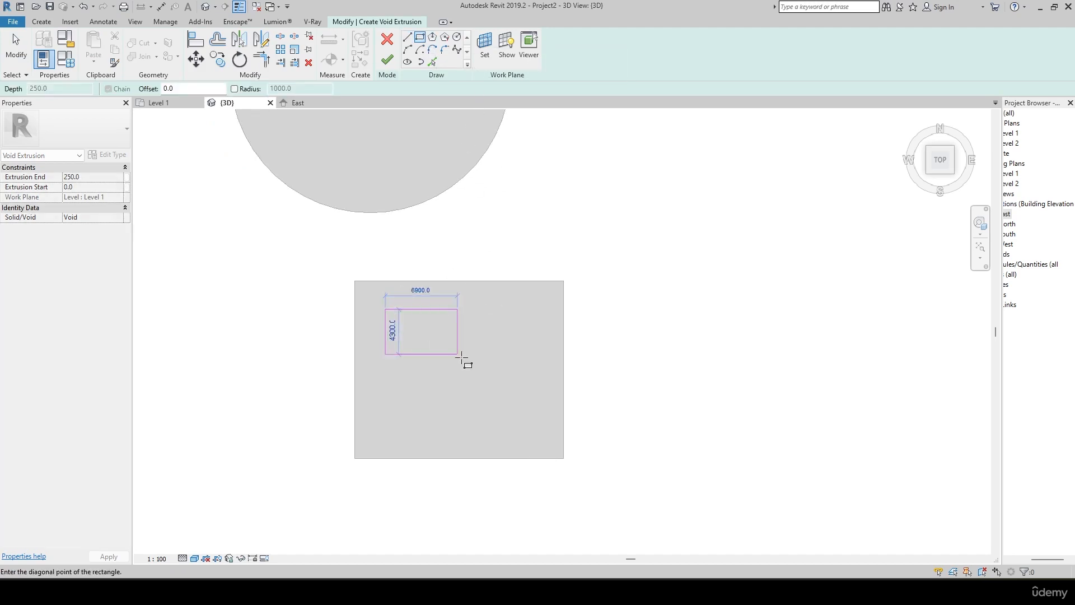
{"action": "left_click", "coordinate": [529, 427]}
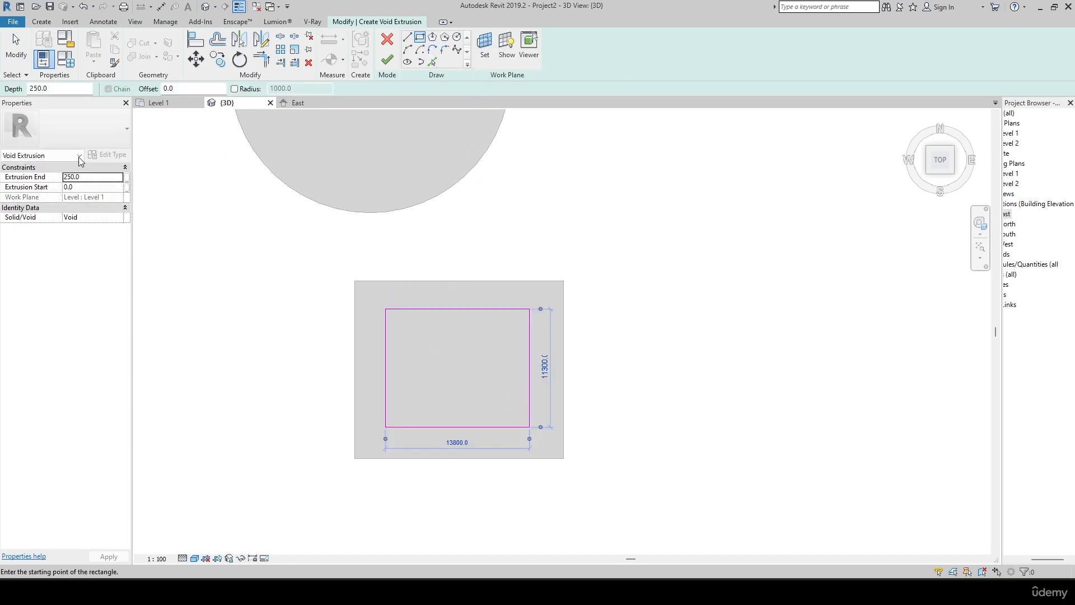
- Set the void's extrusion start to 350 and extrusion end to 800, and finish the void extrusion
{"action": "left_click", "coordinate": [81, 187]}
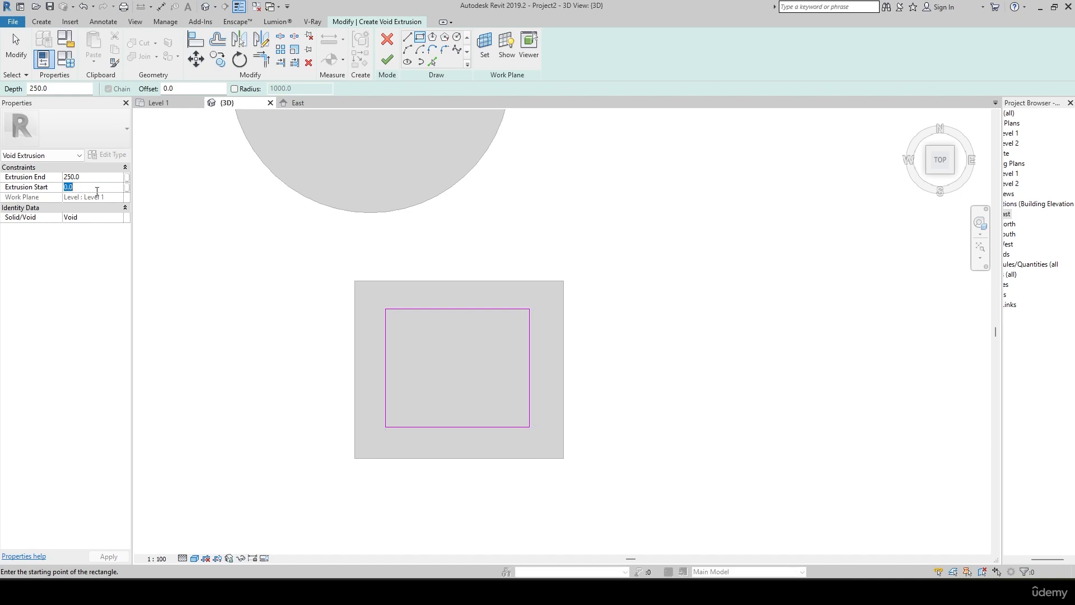
{"action": "type", "text": "350"}
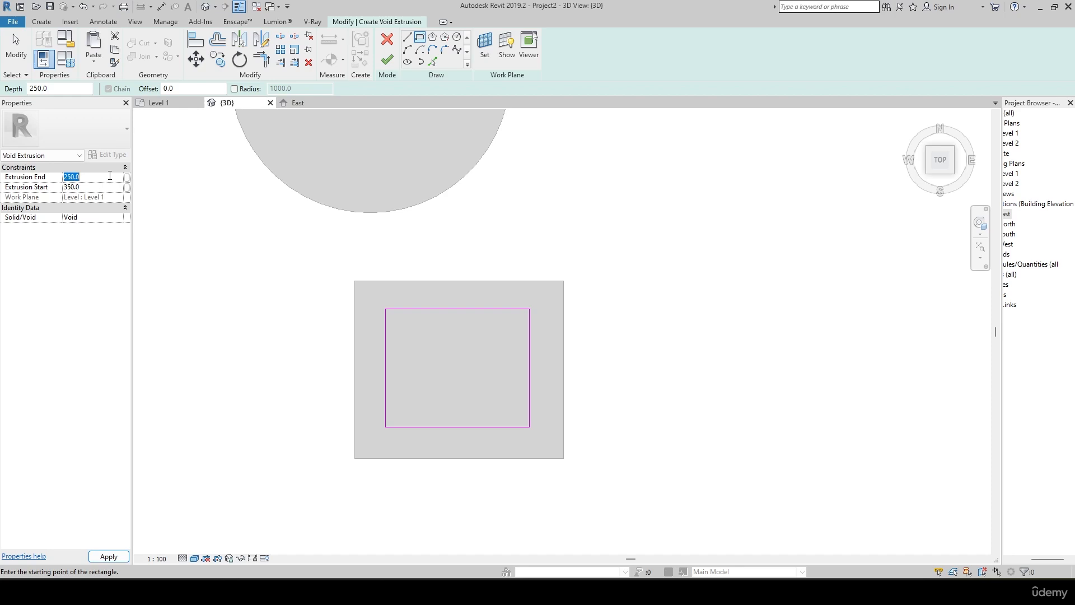
{"action": "left_click", "coordinate": [110, 175]}
{"action": "type", "text": "800"}
{"action": "key", "text": "Return"}
{"action": "left_click", "coordinate": [119, 552]}
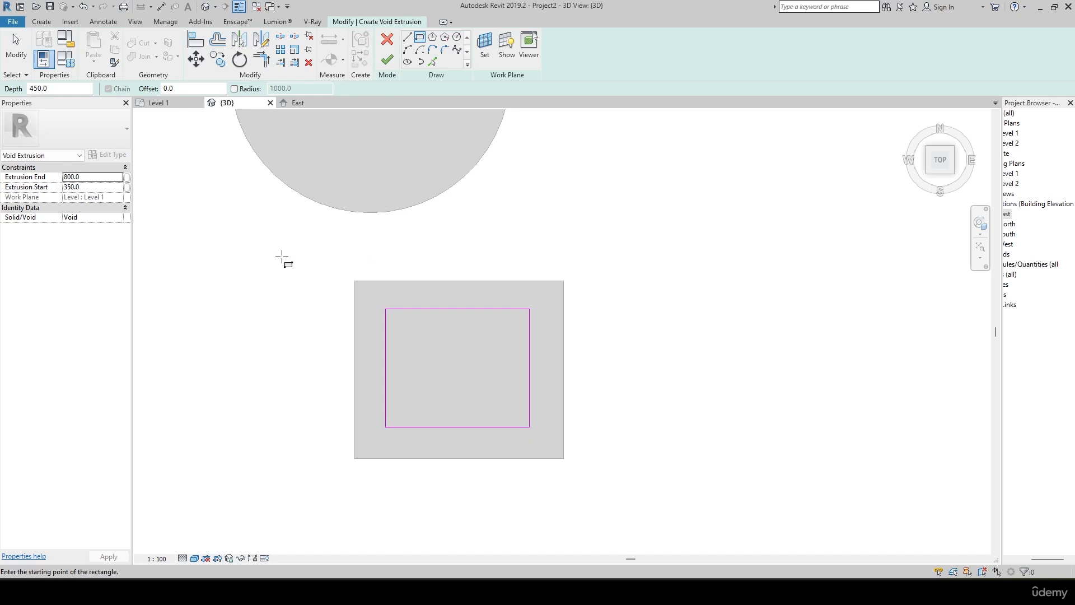
{"action": "left_click", "coordinate": [386, 60]}
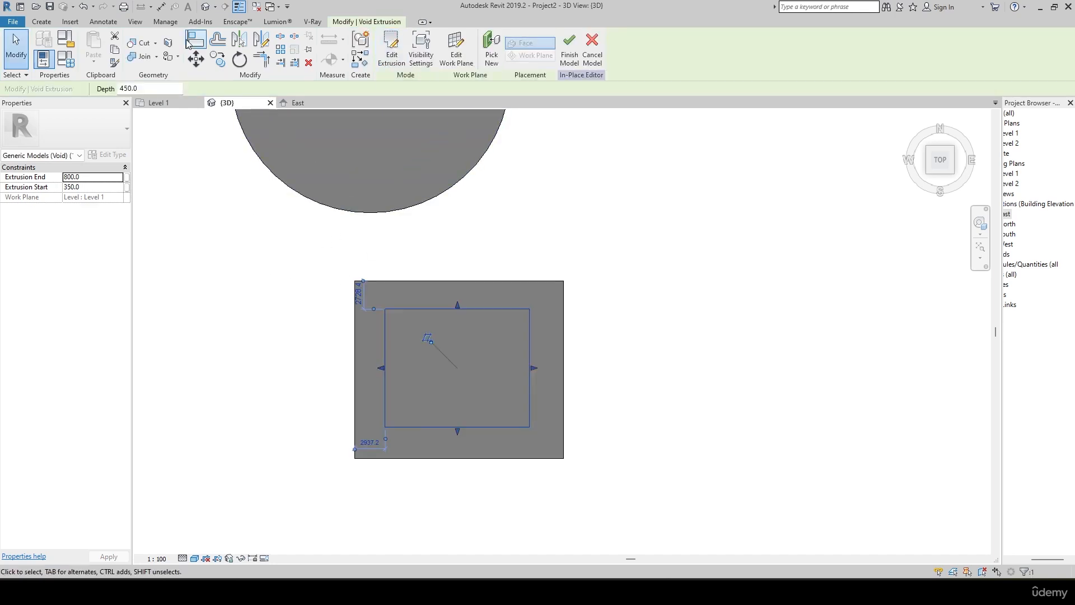
- Inspect the recess in the slab's upper face from several 3D angles and review the available void form types
{"action": "middle_click_drag", "start_coordinate": [227, 169], "coordinate": [442, 294], "text": "shift"}
{"action": "left_click", "coordinate": [656, 301]}
{"action": "scroll", "coordinate": [441, 297], "scroll_direction": "up", "scroll_amount": 4}
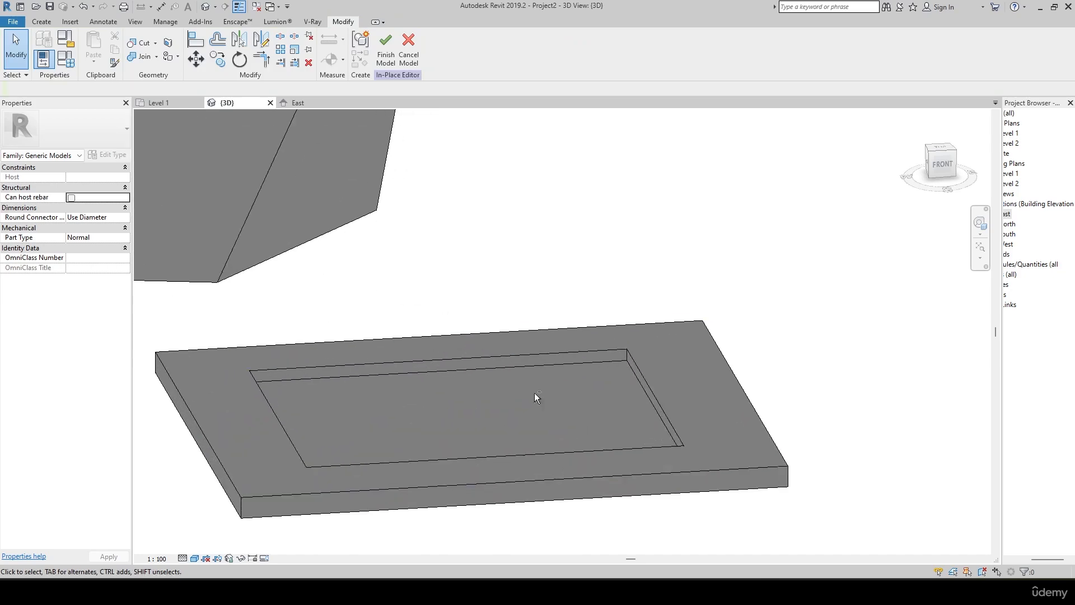
{"action": "middle_click_drag", "start_coordinate": [535, 396], "coordinate": [399, 382], "text": "shift"}
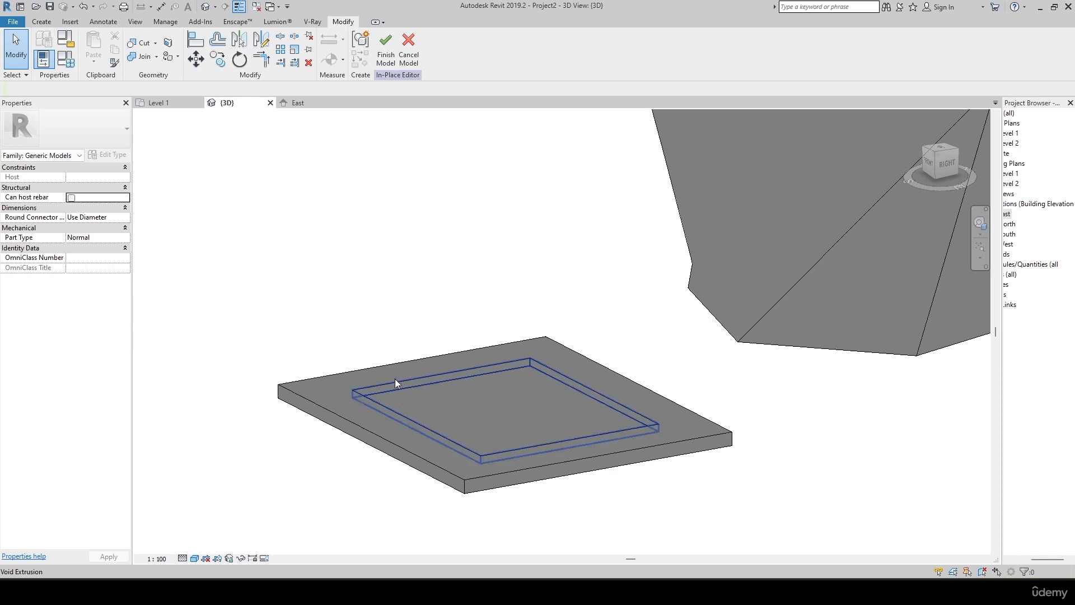
{"action": "left_click", "coordinate": [40, 23]}
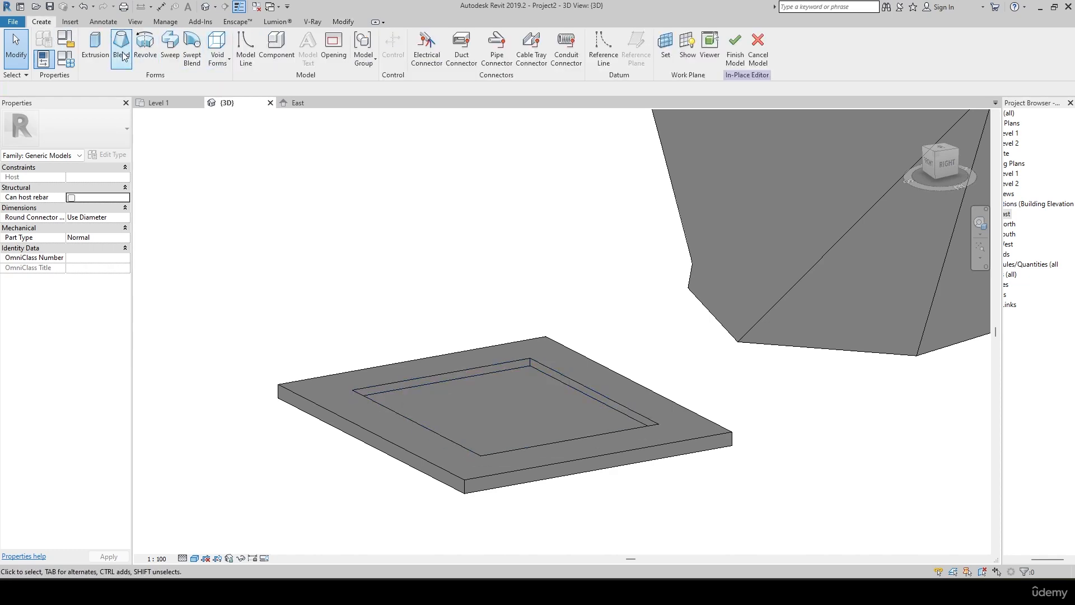
{"action": "left_click", "coordinate": [222, 64]}
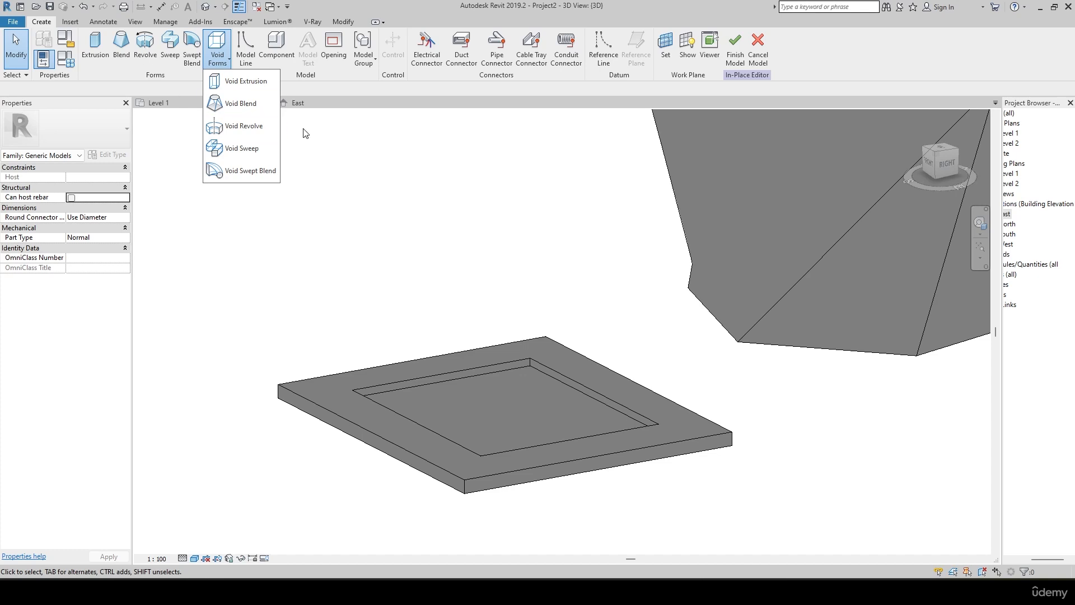
{"action": "left_click", "coordinate": [409, 277]}
{"action": "middle_click_drag", "start_coordinate": [409, 276], "coordinate": [438, 318], "text": "shift"}
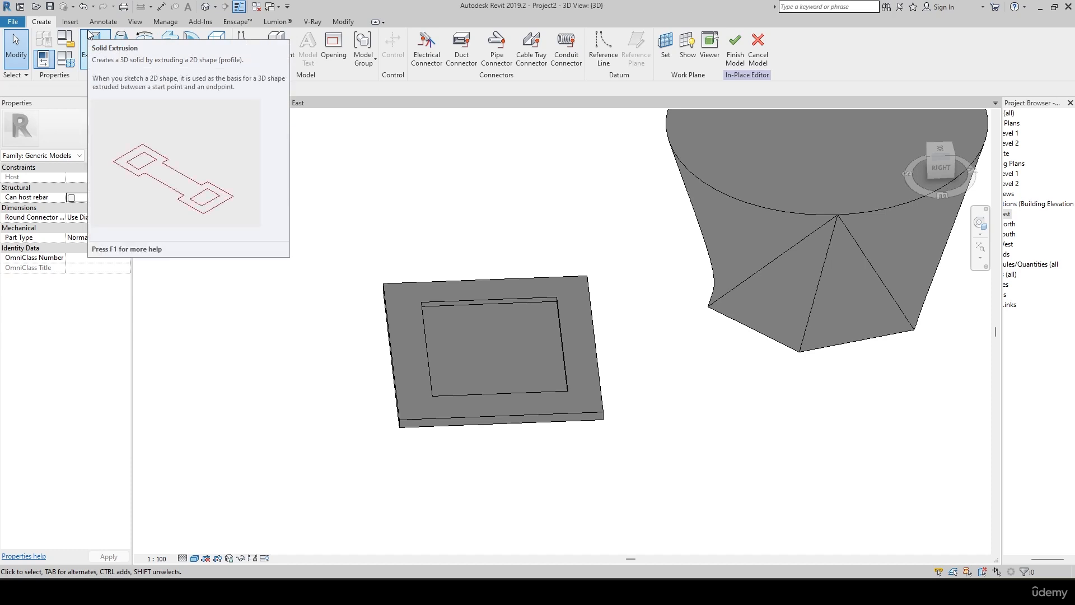
{"action": "middle_click_drag", "start_coordinate": [249, 277], "coordinate": [249, 339], "text": "shift"}
{"action": "scroll", "coordinate": [337, 323], "scroll_direction": "down", "scroll_amount": 2}
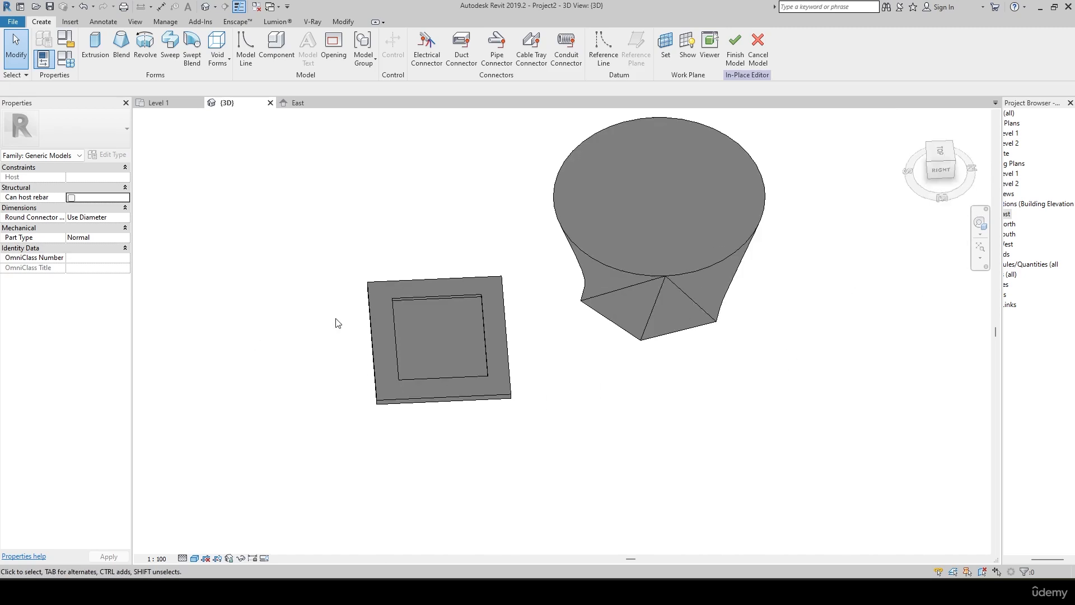